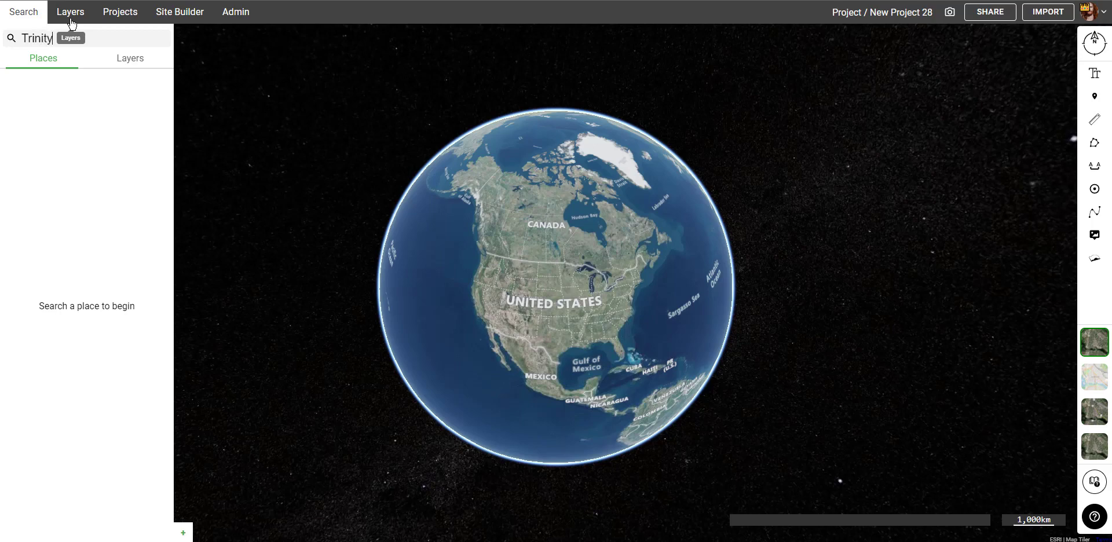
- Search for the place "Trinity Center California", go to the Trinity Center result on the map and close the search
type("Center California")
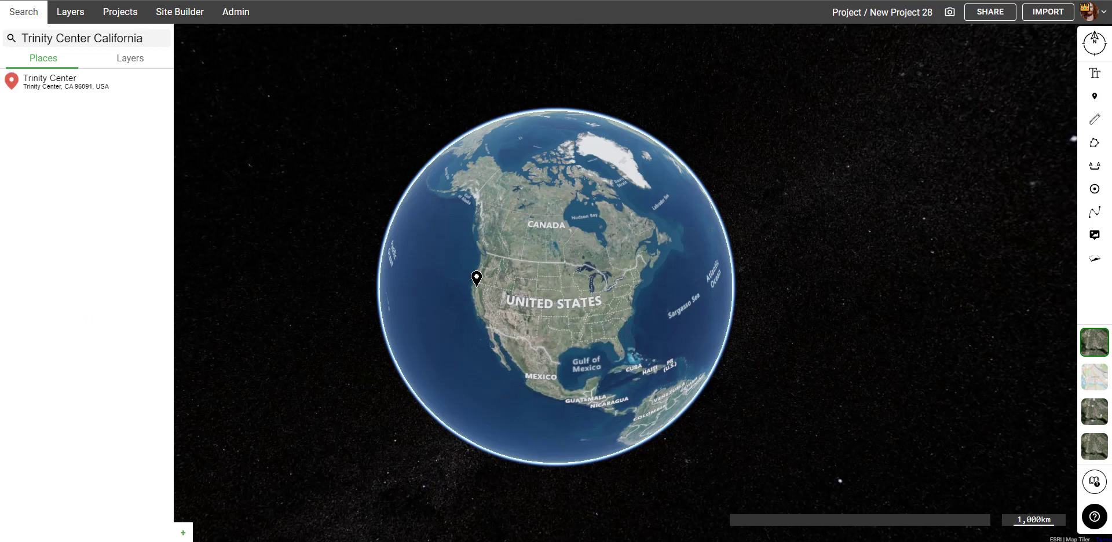
left_click(126, 89)
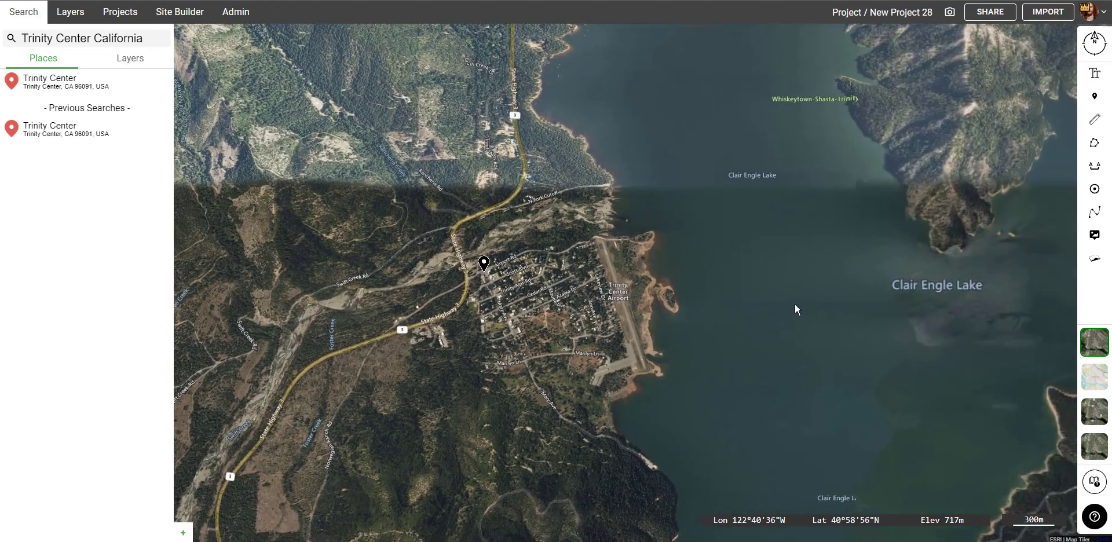
left_click_drag(796, 305, 622, 260)
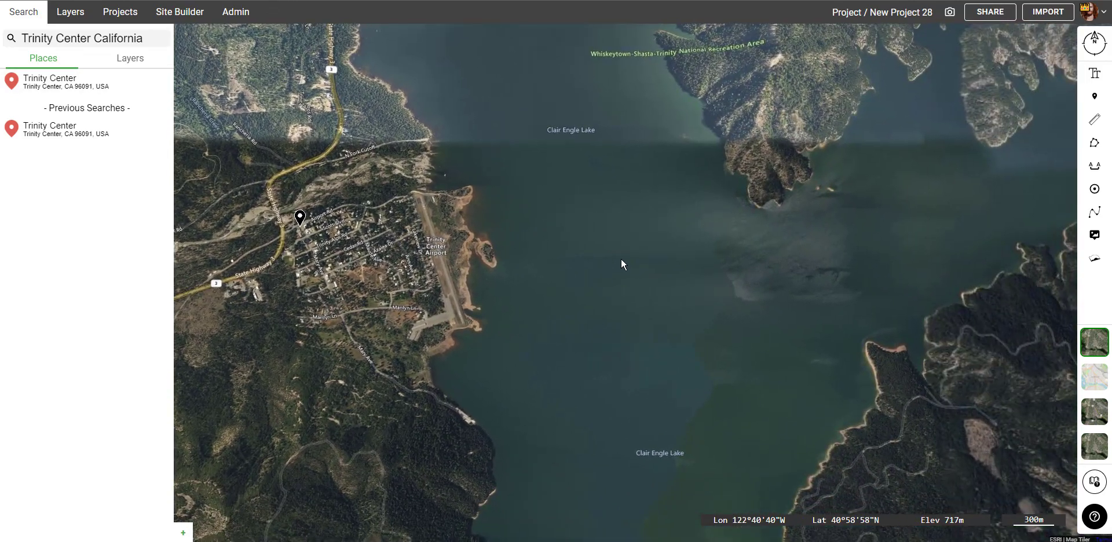
left_click(24, 12)
- Draw a roughly rectangular 3D Cutaway boundary around Trinity Center, Clair Engle Lake and the hills to the east, closing it at its starting corner
scroll(700, 273, "down", 5)
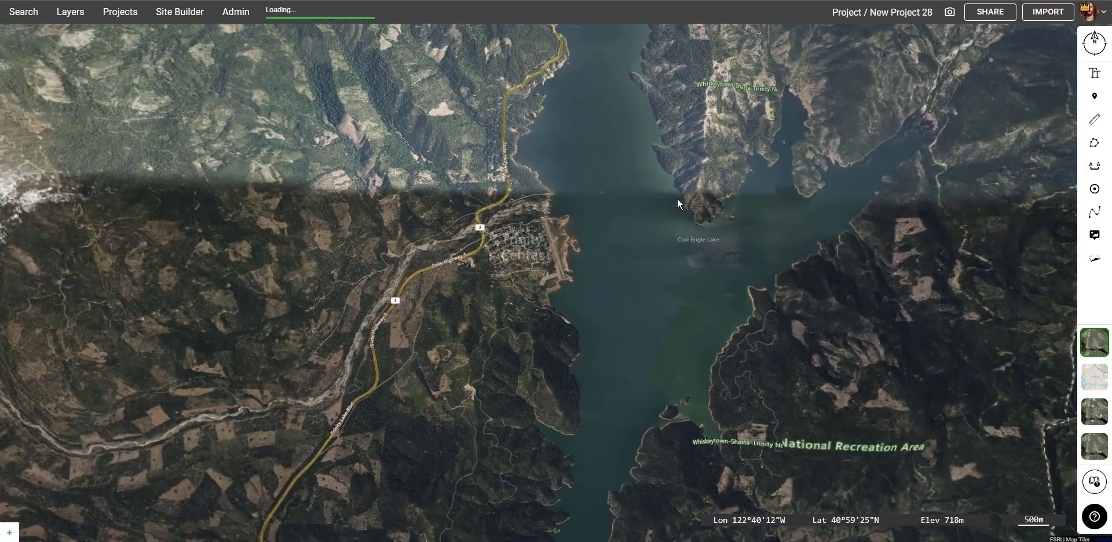
left_click_drag(677, 199, 651, 242)
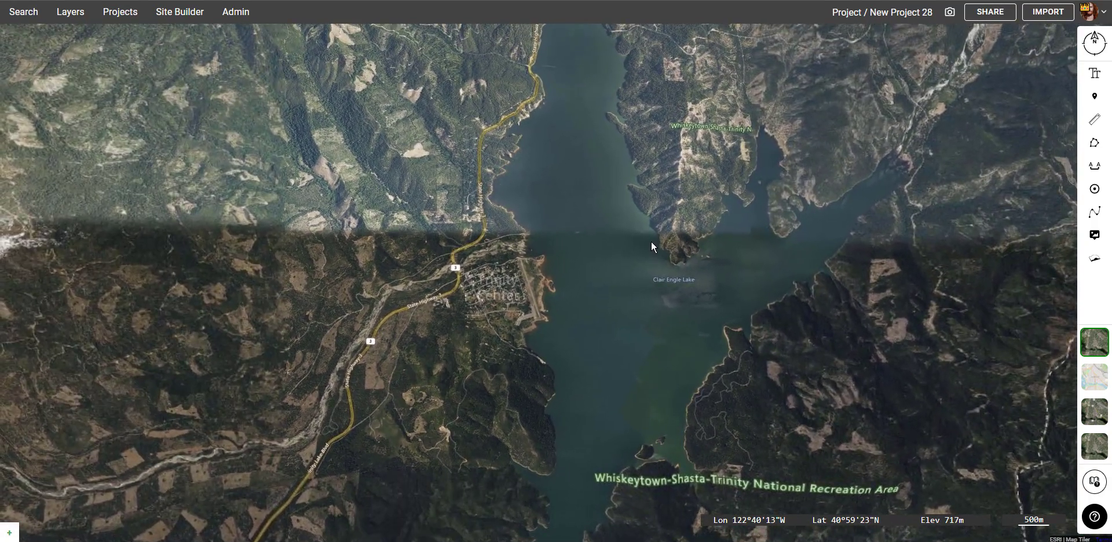
left_click_drag(722, 263, 503, 268)
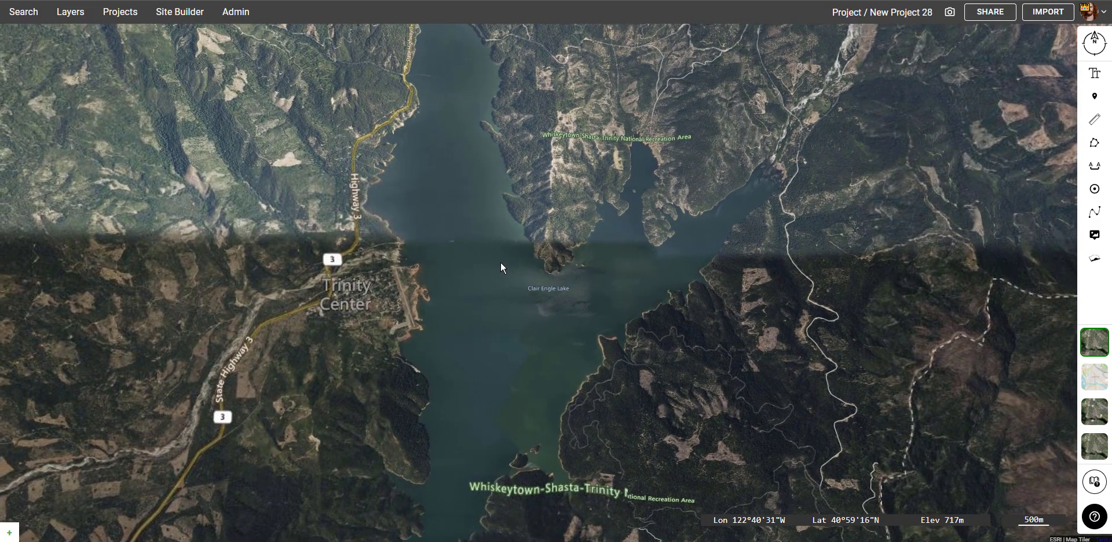
left_click_drag(505, 206, 565, 239)
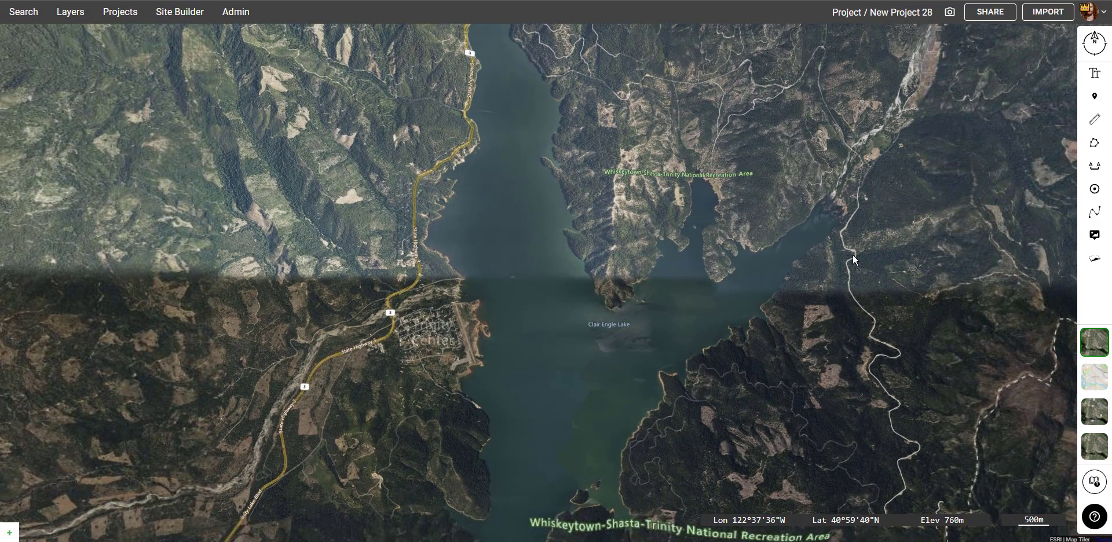
left_click(1094, 260)
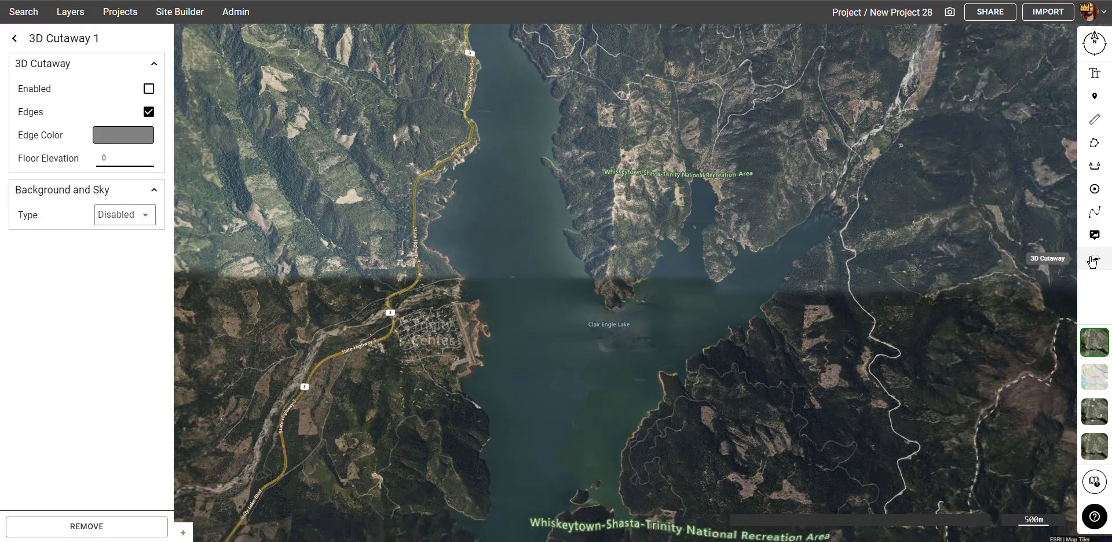
left_click(292, 71)
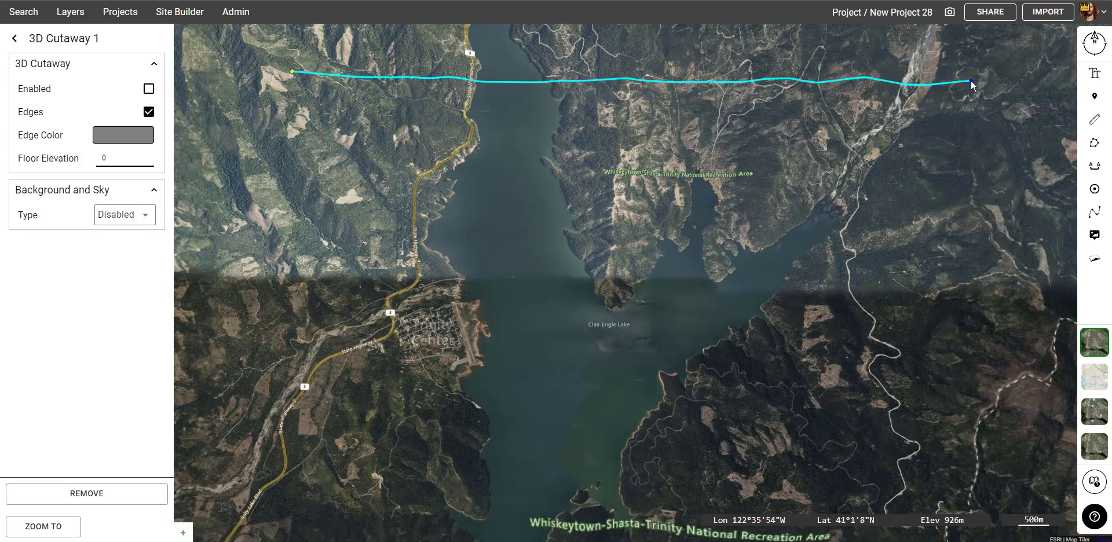
left_click(1009, 81)
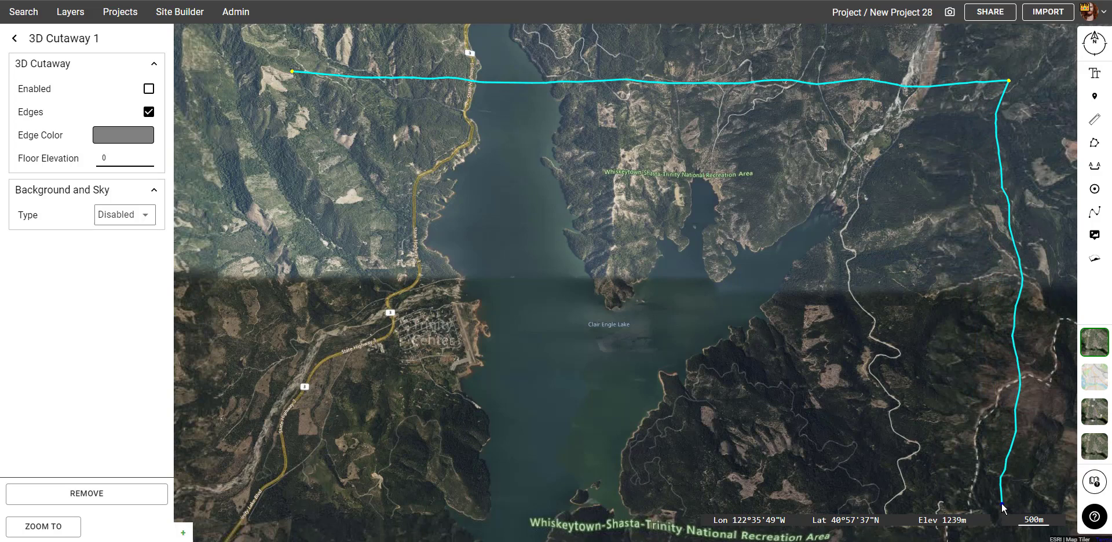
left_click(1002, 504)
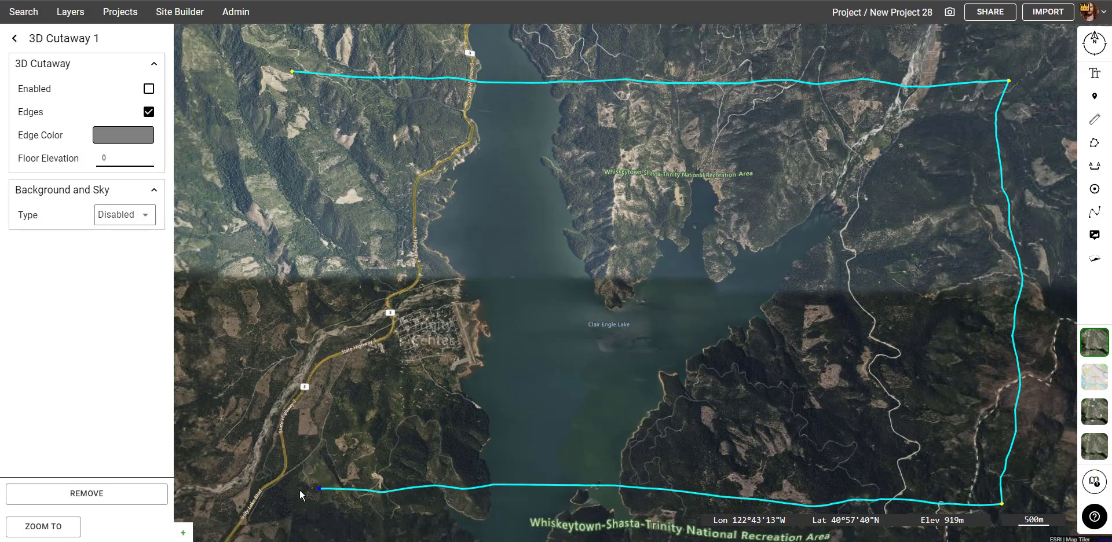
left_click(260, 500)
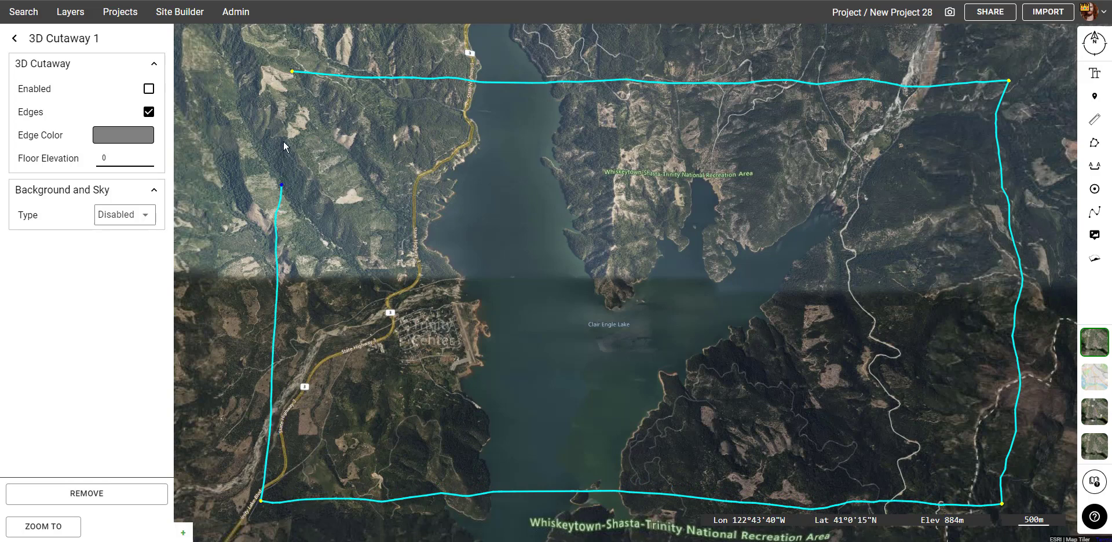
left_click(290, 72)
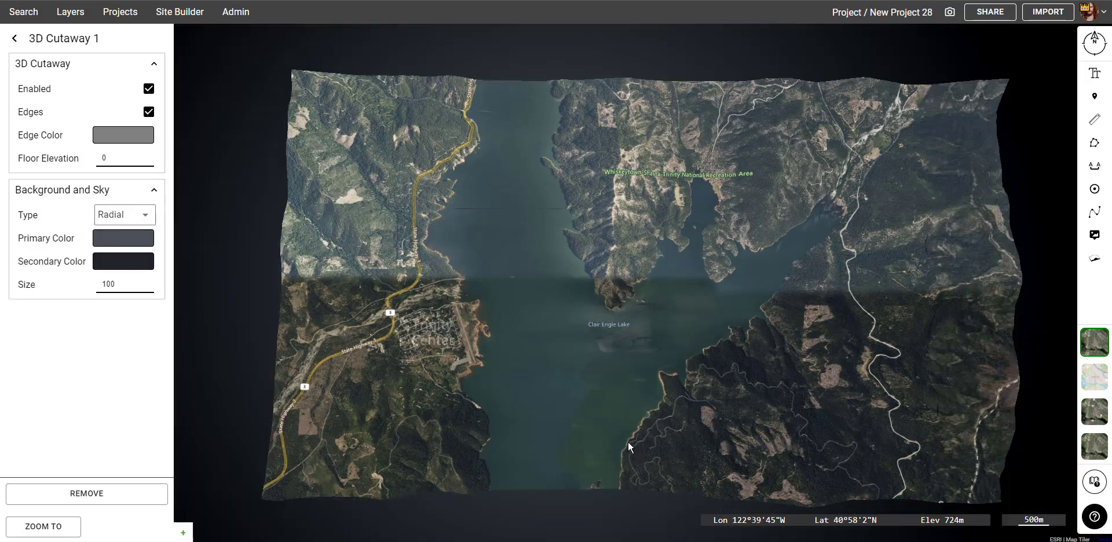
- Examine the cutaway terrain in 3D from several angles and return to a north-up overhead view of the whole block
middle_click_drag(700, 387, 721, 325)
scroll(719, 324, "up", 5)
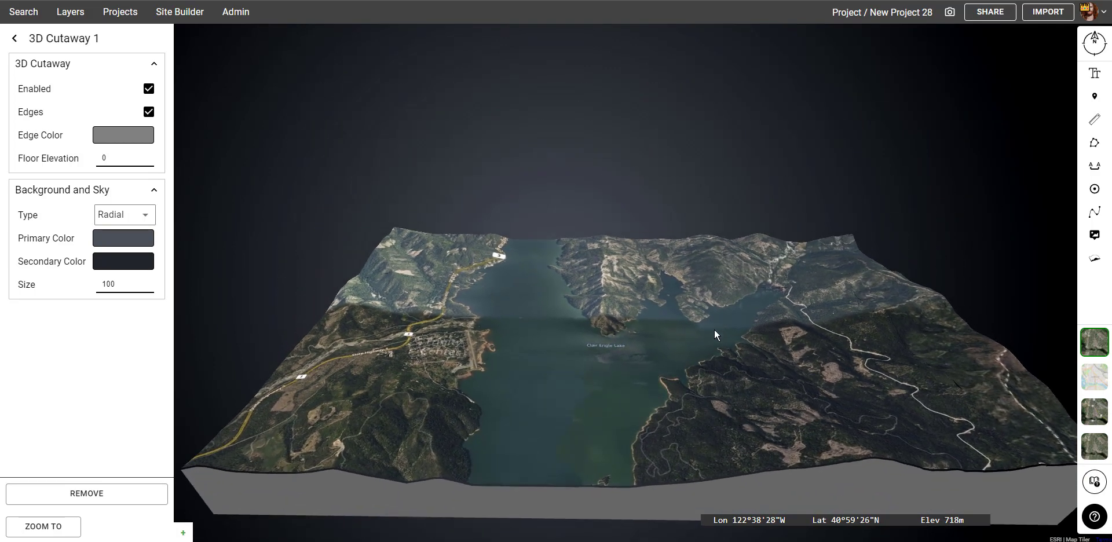
left_click_drag(891, 402, 854, 396)
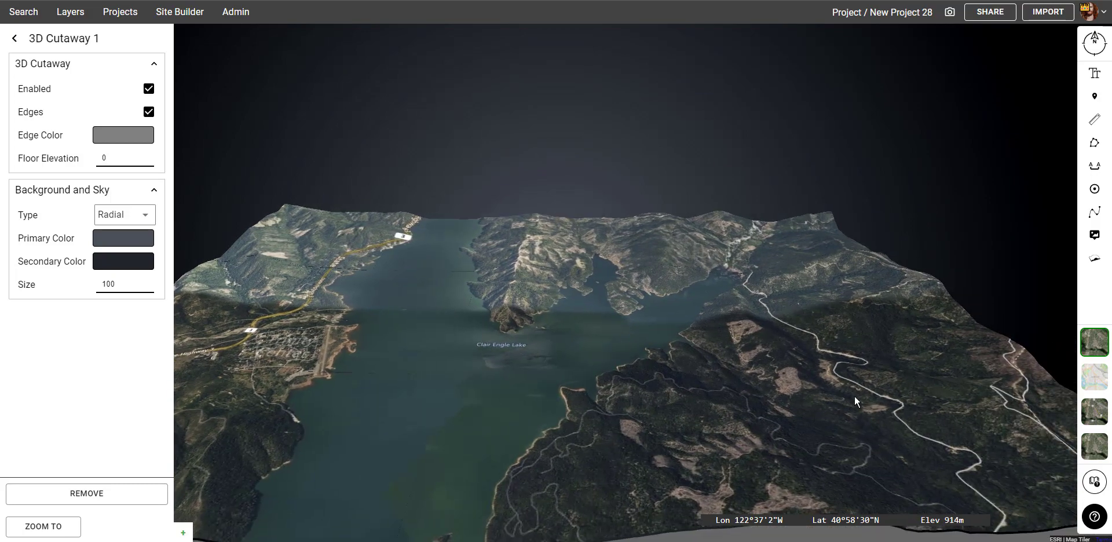
left_click_drag(611, 413, 962, 419)
scroll(860, 301, "up", 5)
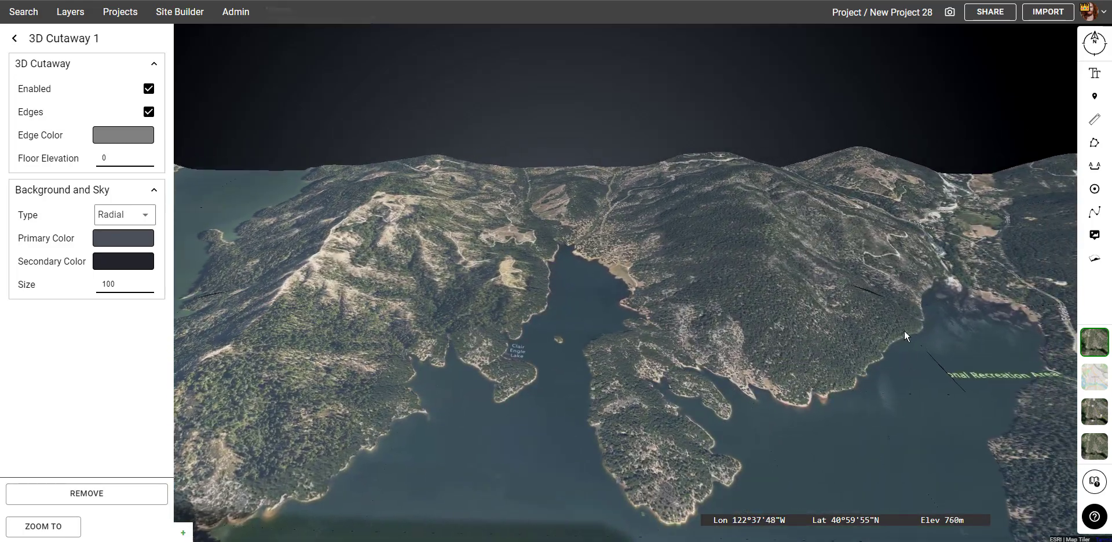
middle_click_drag(905, 331, 1005, 333)
middle_click_drag(861, 373, 756, 341)
middle_click_drag(566, 329, 636, 336)
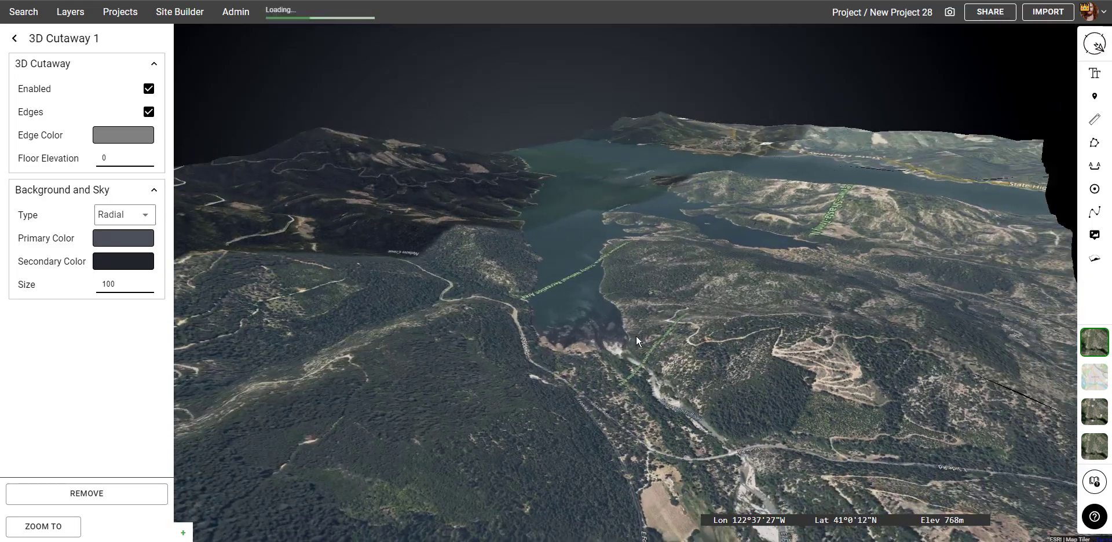
middle_click_drag(600, 263, 560, 243)
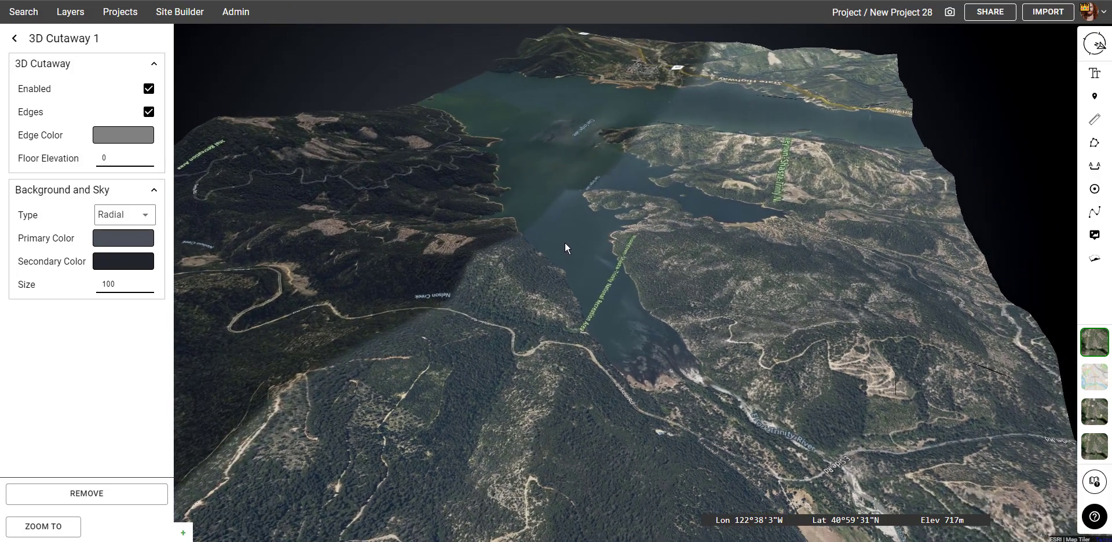
left_click_drag(564, 113, 581, 228)
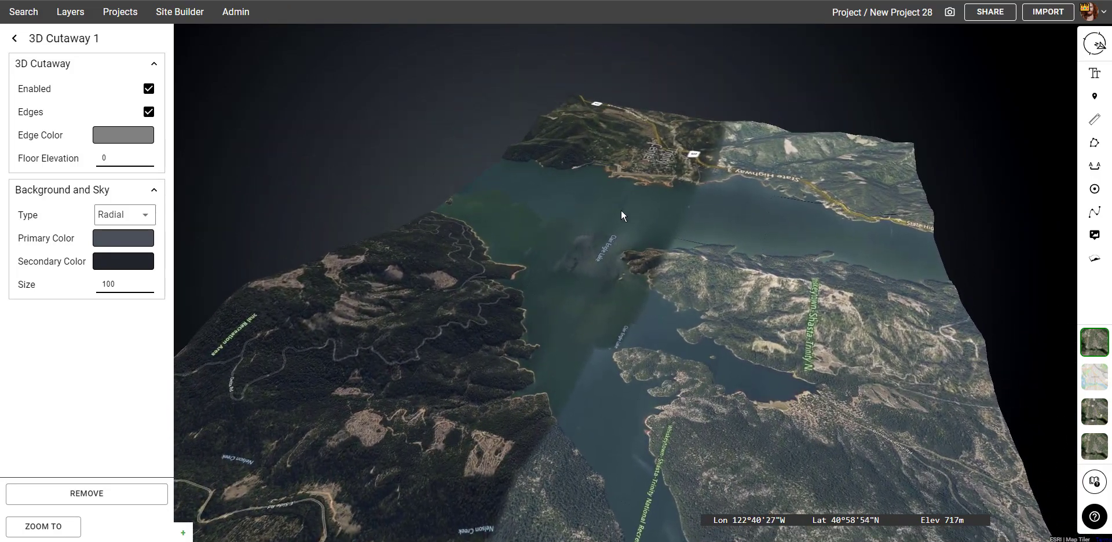
left_click(1099, 47)
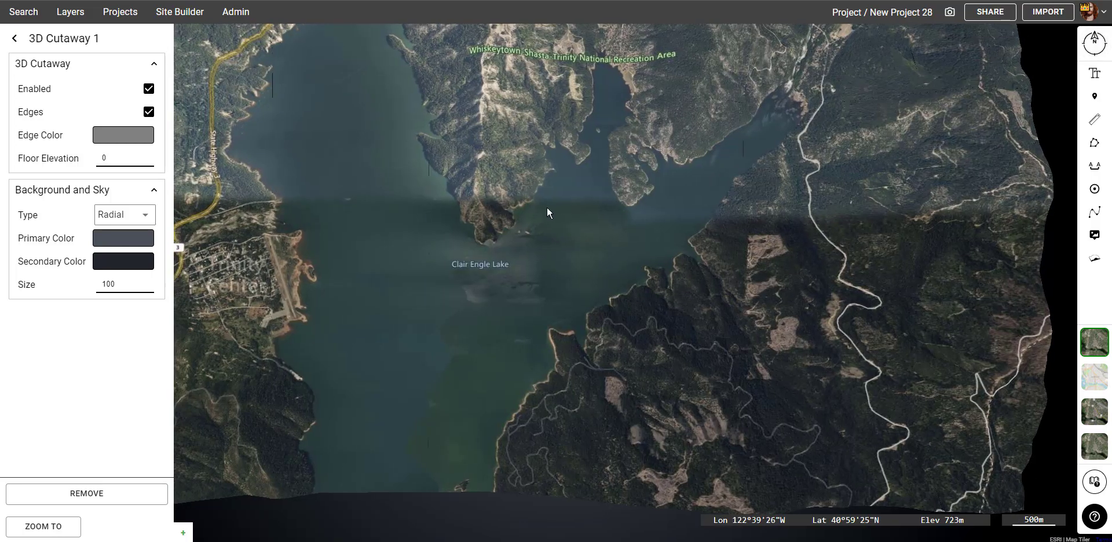
left_click_drag(547, 208, 665, 265)
scroll(630, 276, "down", 3)
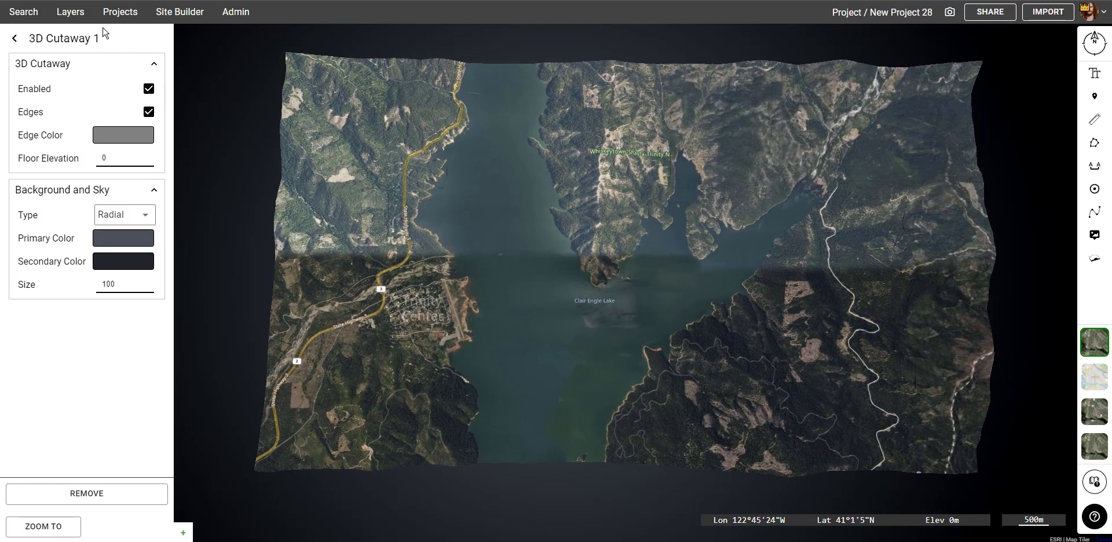
- Rename the 3D cutaway layer as "Trinity Center Cutaway"
left_click(81, 19)
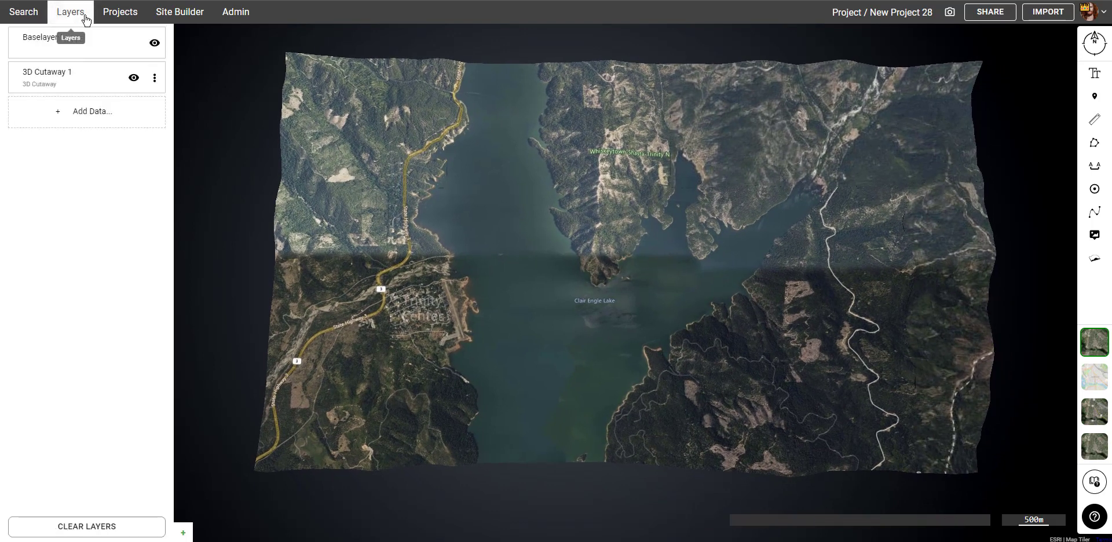
right_click(54, 85)
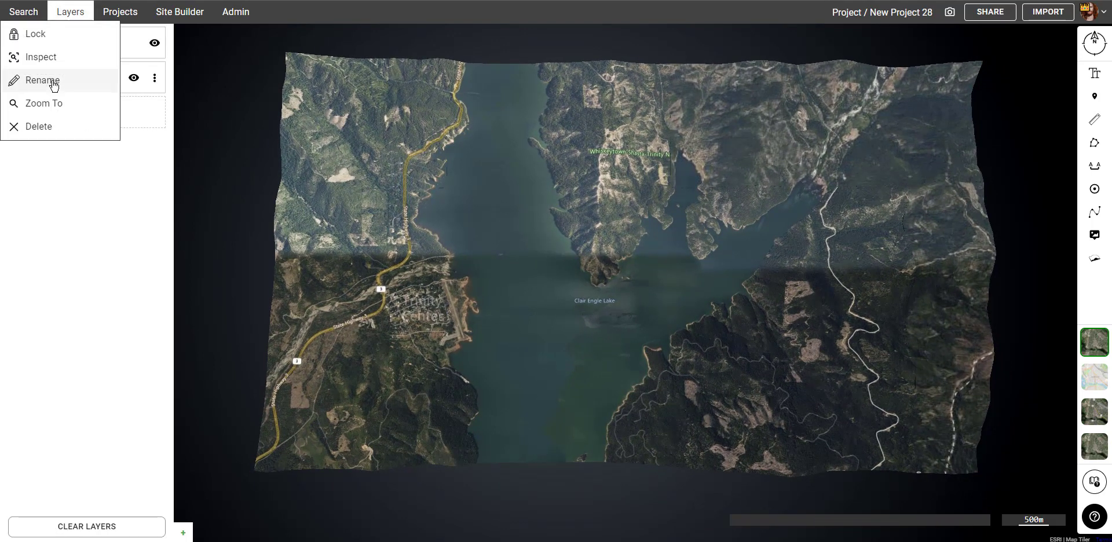
left_click(47, 80)
type("Trinity Center C")
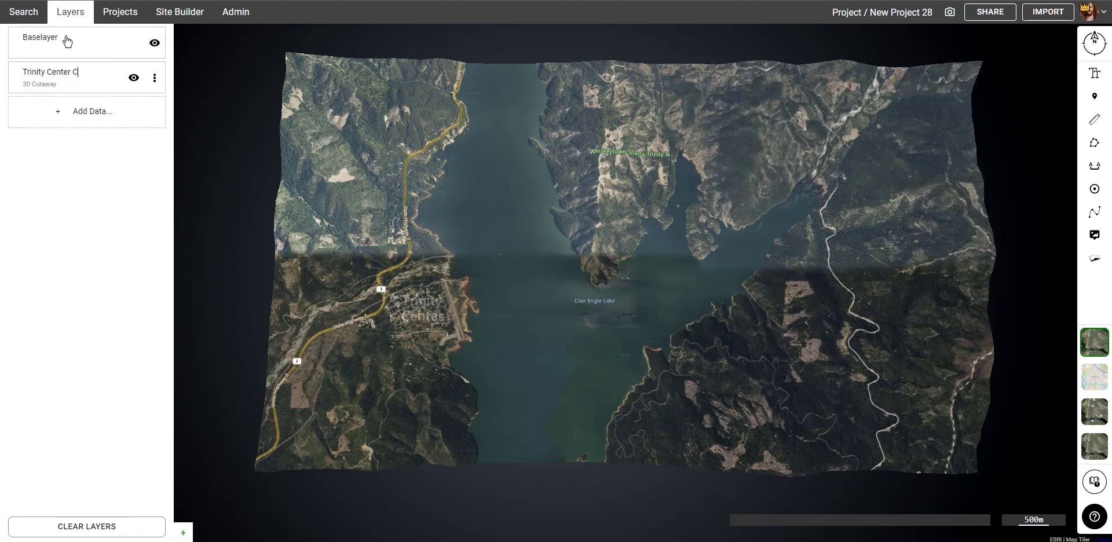
type("utaway")
- Lock the Trinity Center Cutaway layer
left_click(154, 78)
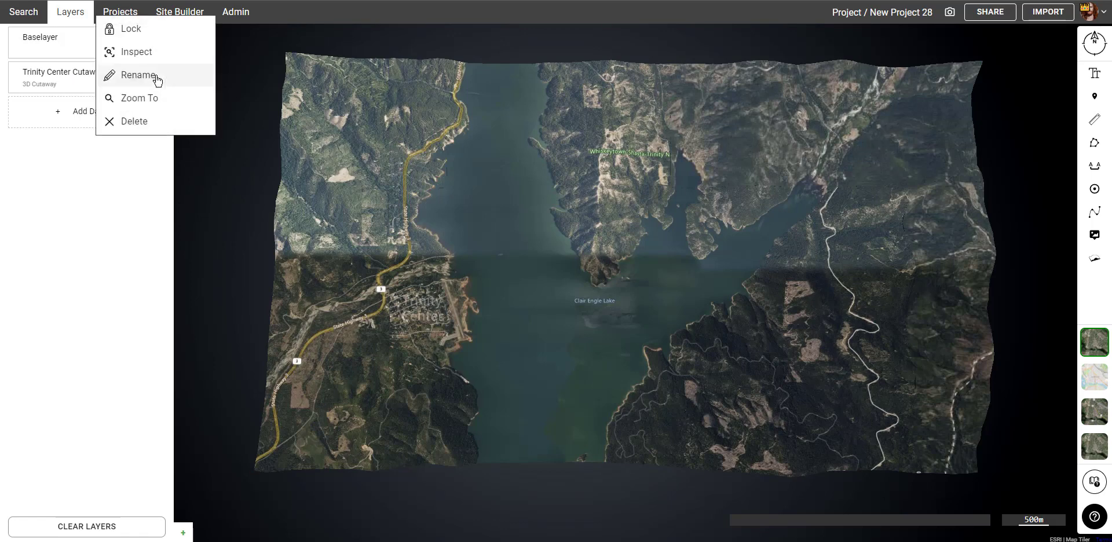
left_click(154, 36)
left_click(440, 263)
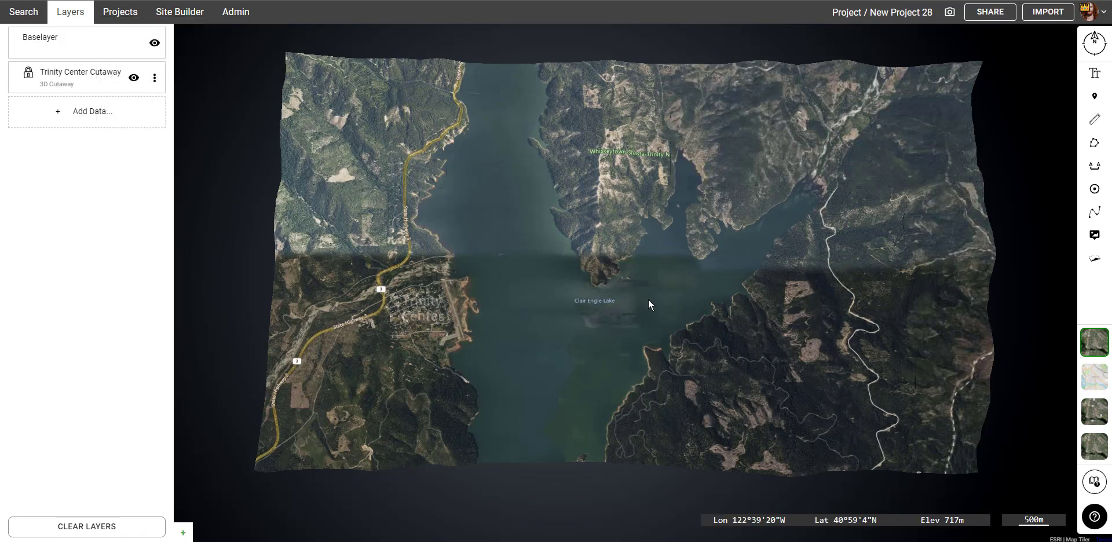
- Trace the winding road east of Clair Engle Lake from north to south with a multi-point markup line about 6,180 m long
left_click_drag(649, 300, 629, 258)
left_click_drag(631, 307, 638, 341)
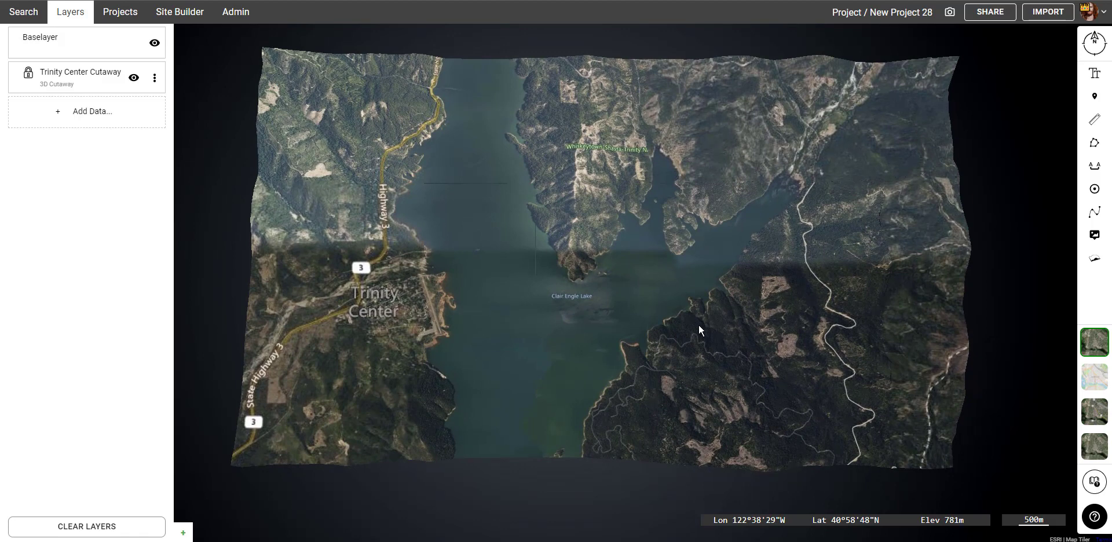
left_click_drag(659, 157, 552, 158)
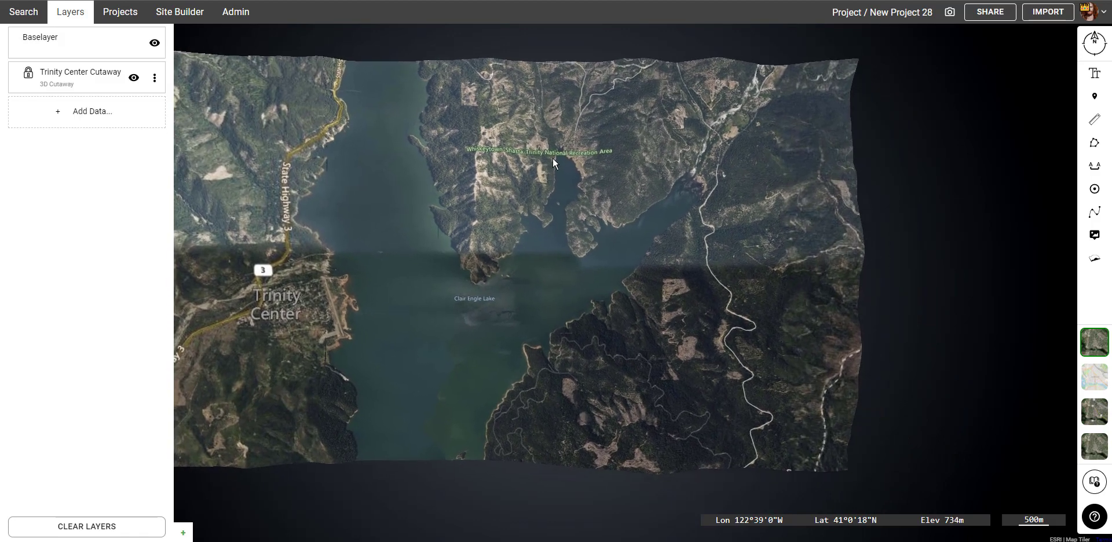
mouse_move(747, 318)
left_mouse_down()
mouse_move(711, 280)
mouse_move(743, 316)
left_mouse_up()
scroll(710, 280, "up", 1)
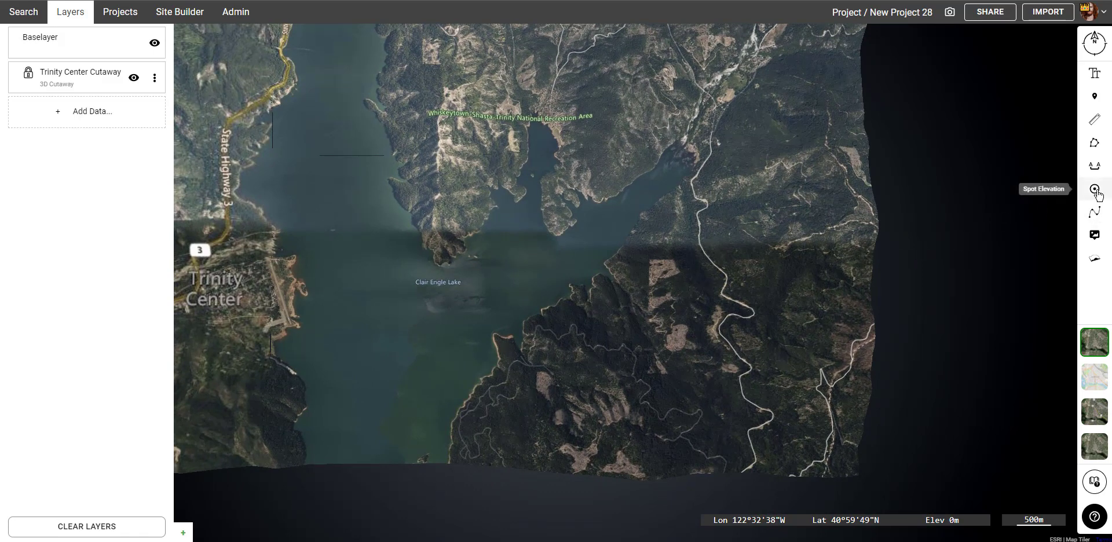
left_click(1096, 144)
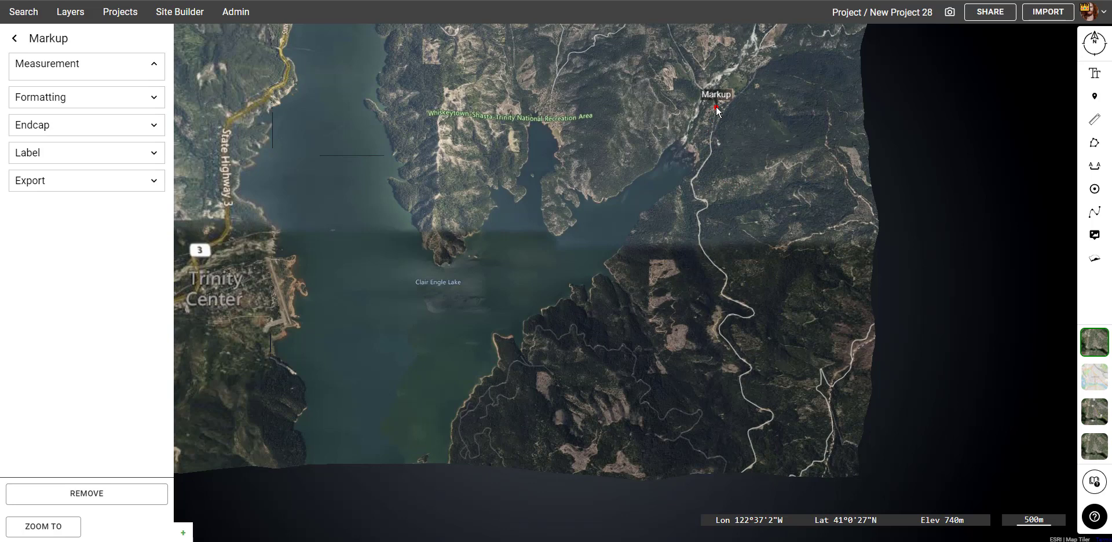
left_click(716, 108)
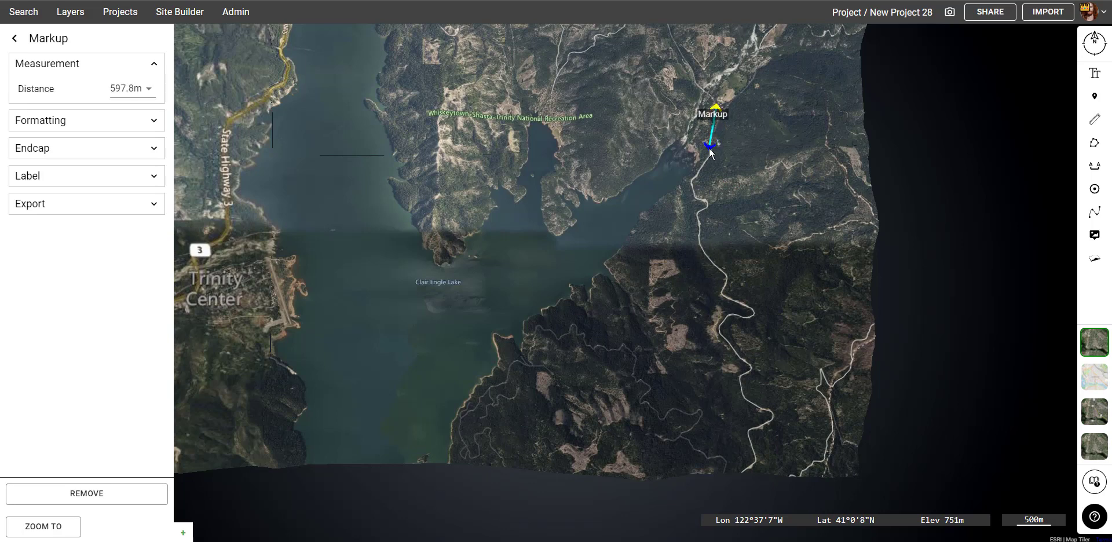
left_click(709, 145)
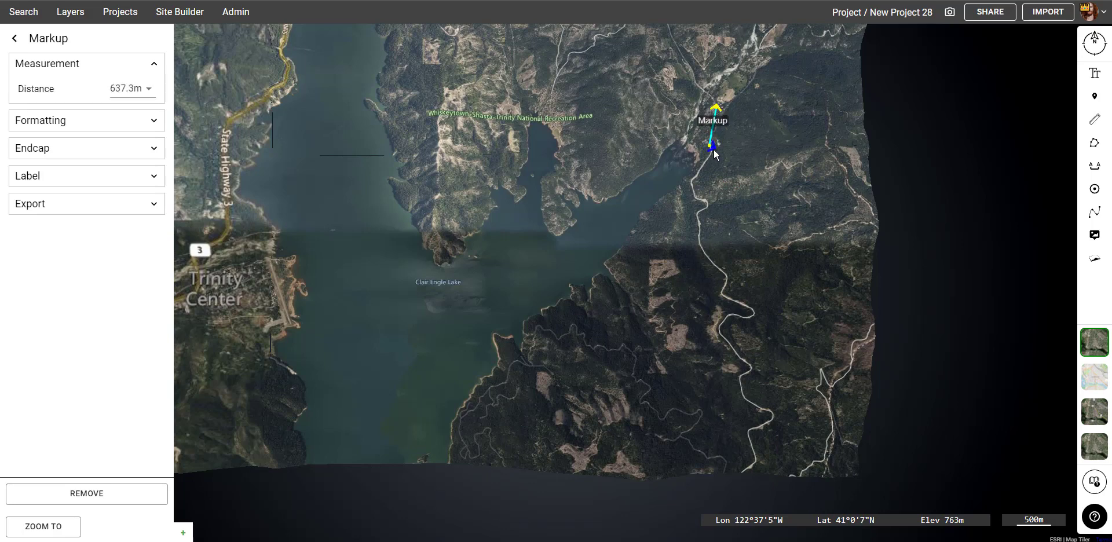
left_click(711, 153)
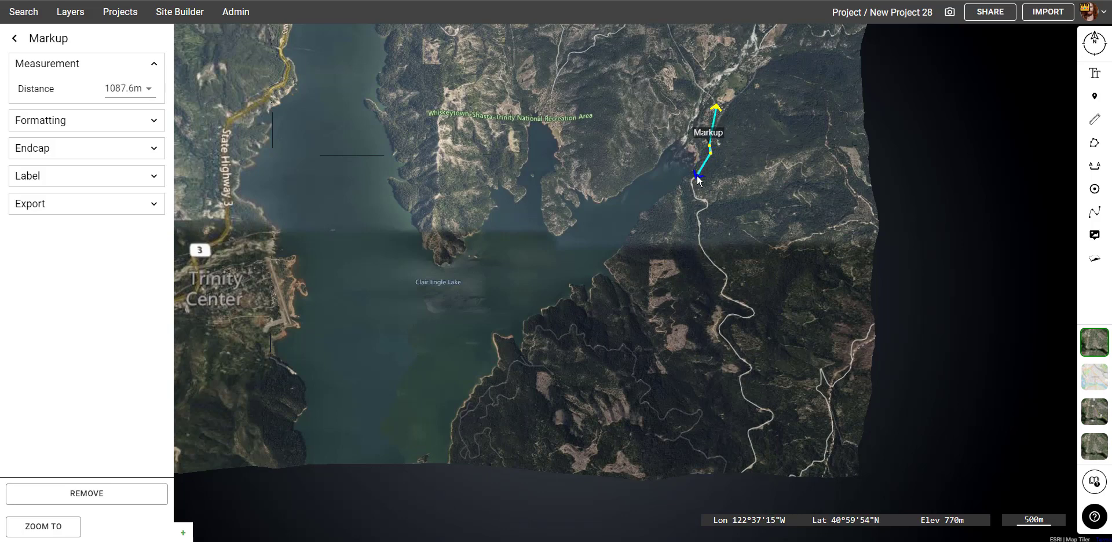
left_click(694, 178)
left_click(691, 179)
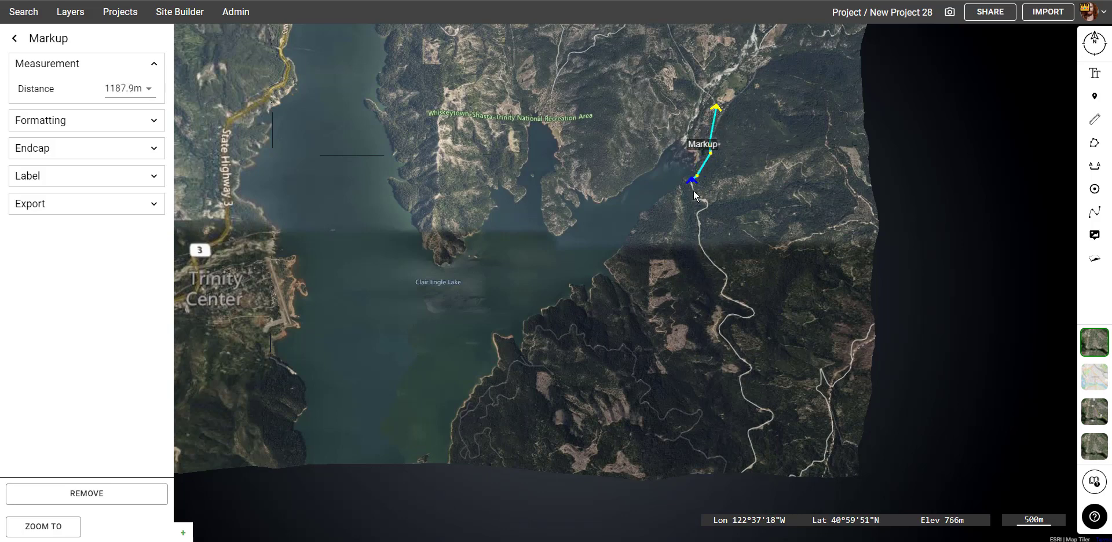
left_click(695, 198)
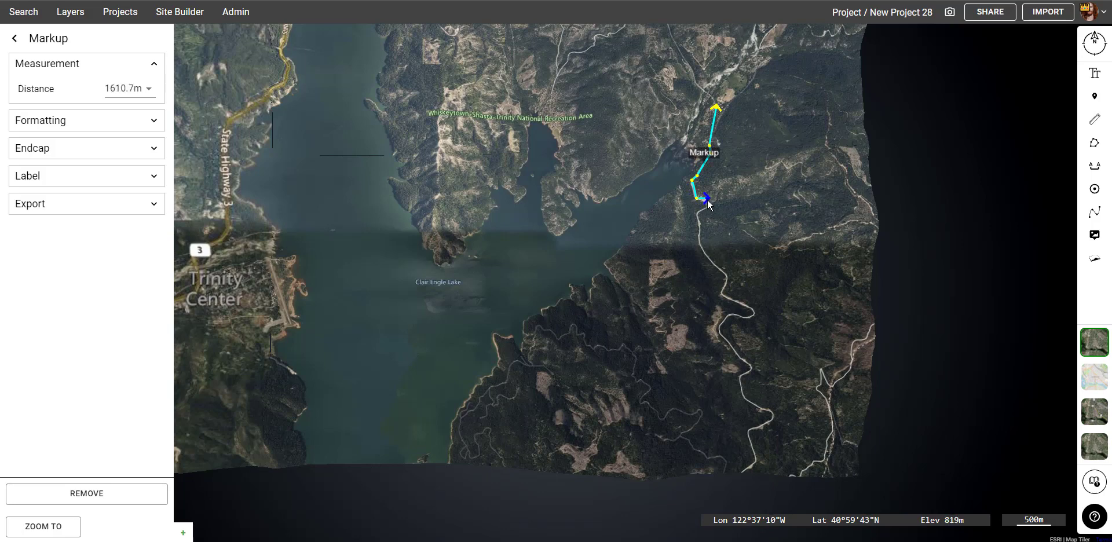
left_click(708, 201)
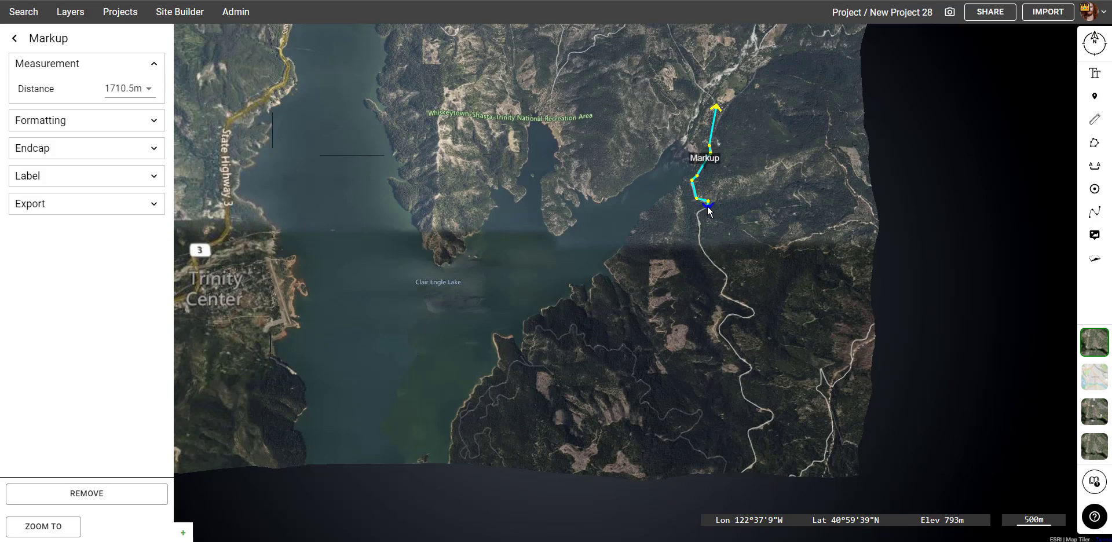
left_click(707, 206)
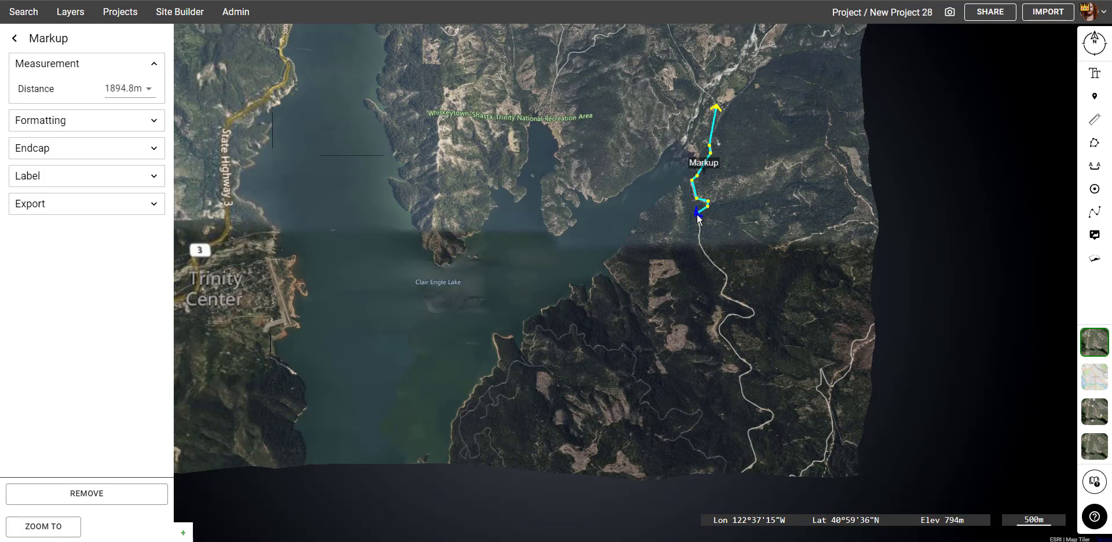
left_click(698, 213)
left_click(700, 232)
left_click(727, 277)
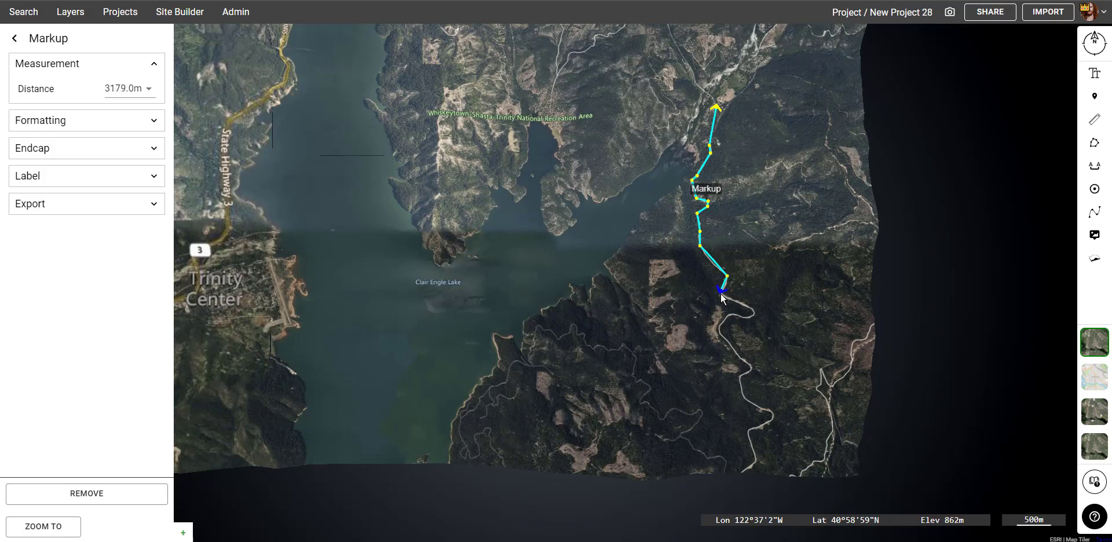
left_click(721, 296)
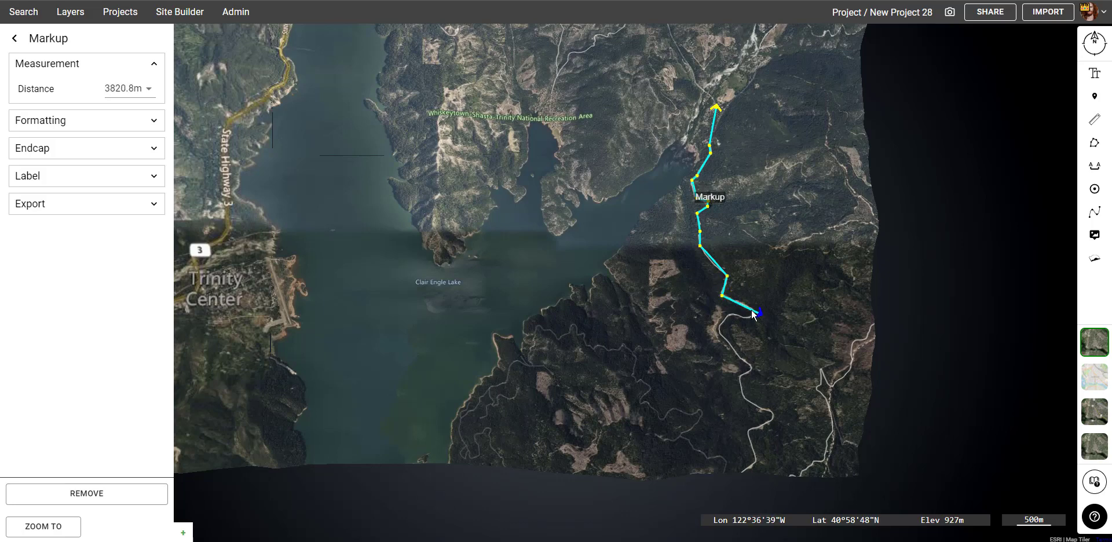
left_click(755, 311)
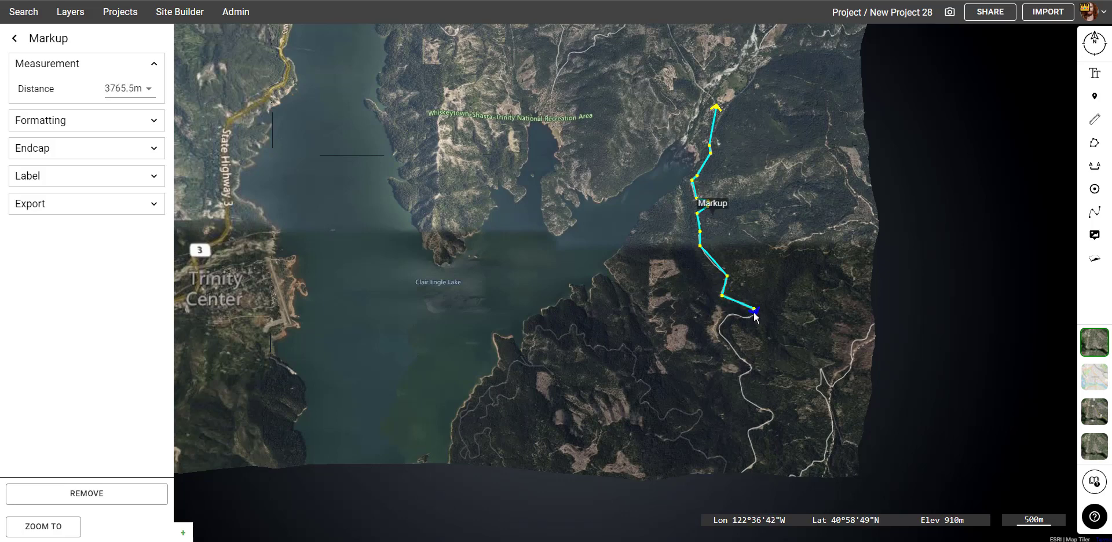
left_click(749, 315)
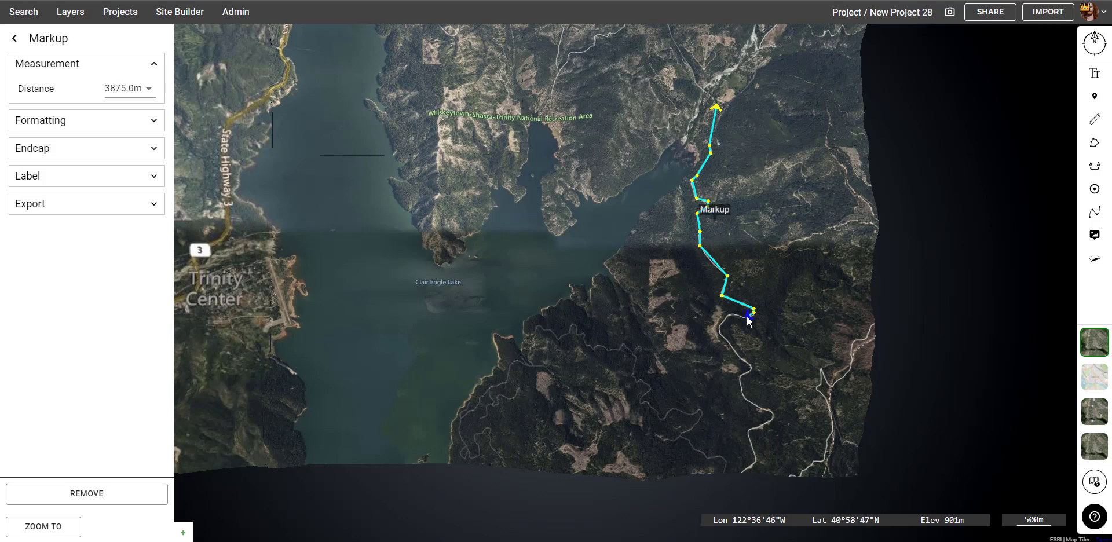
left_click(733, 314)
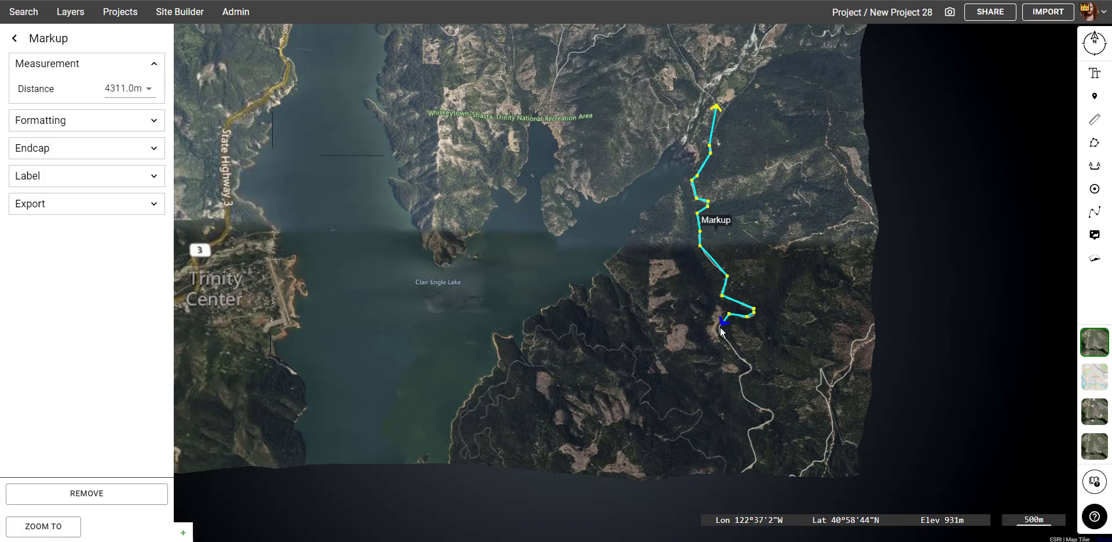
left_click(720, 329)
left_click(742, 360)
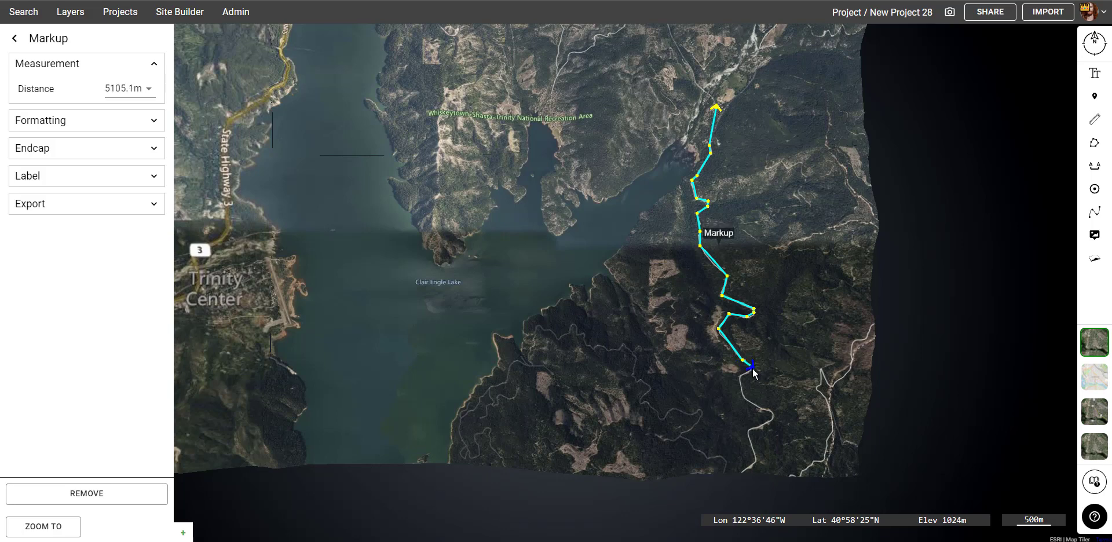
left_click(741, 381)
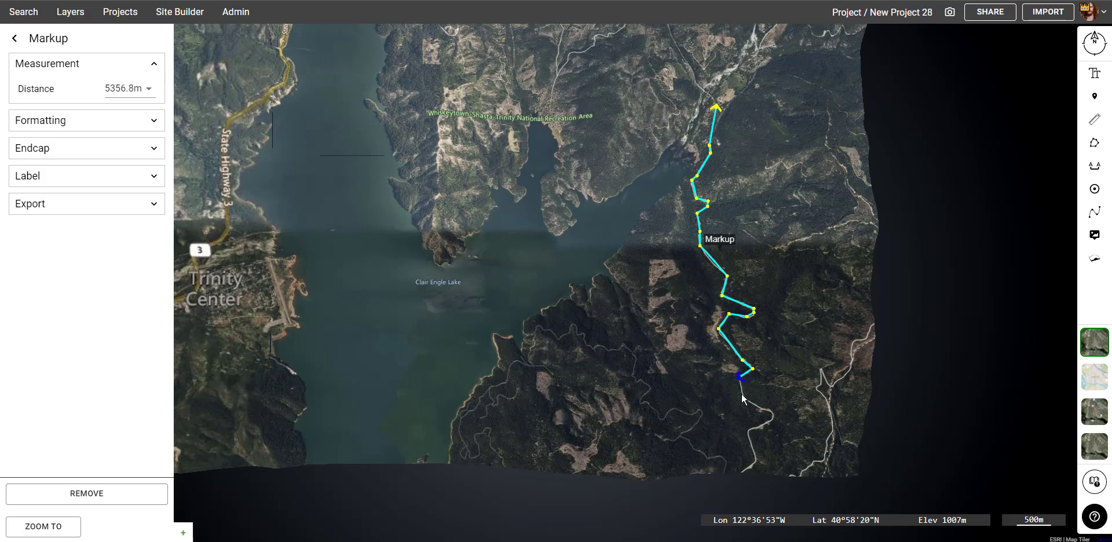
left_click(743, 399)
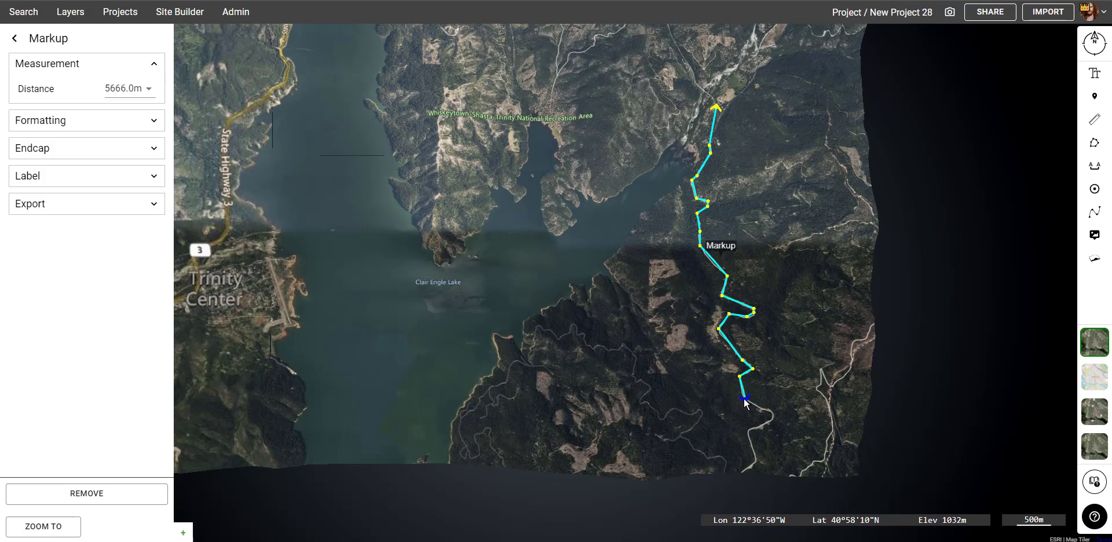
left_click(763, 411)
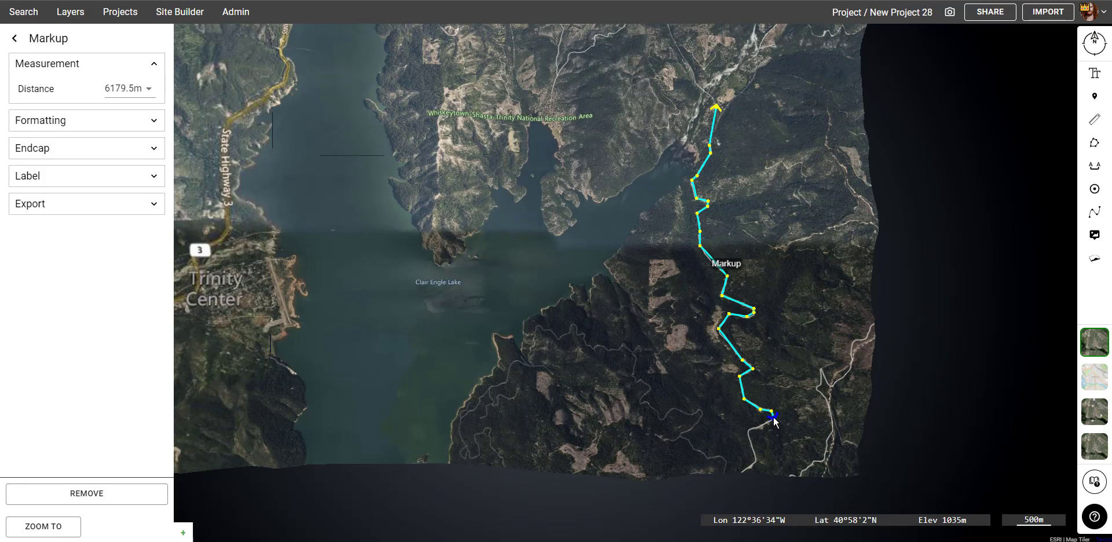
left_click(774, 418)
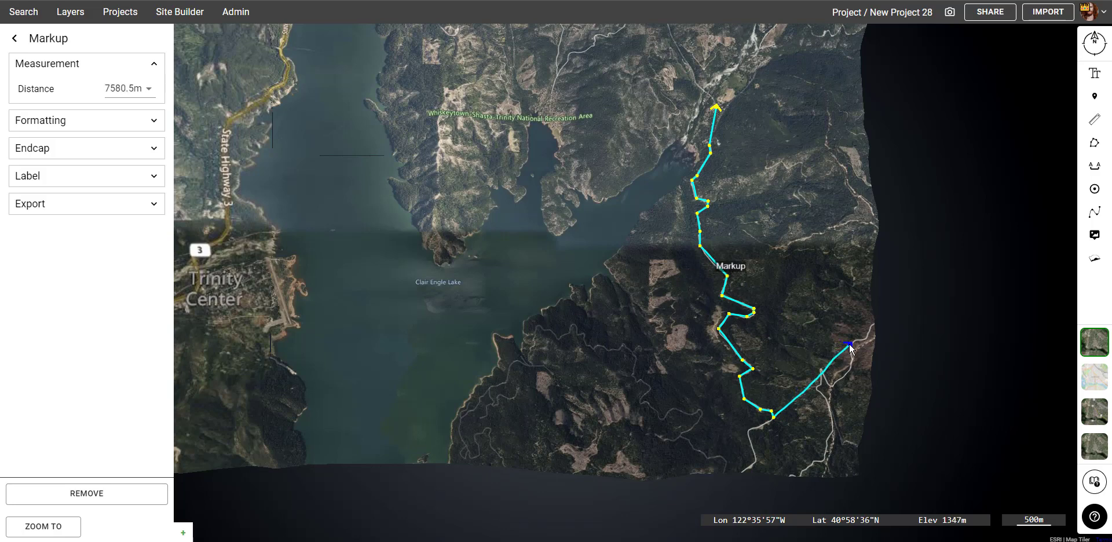
key("Escape")
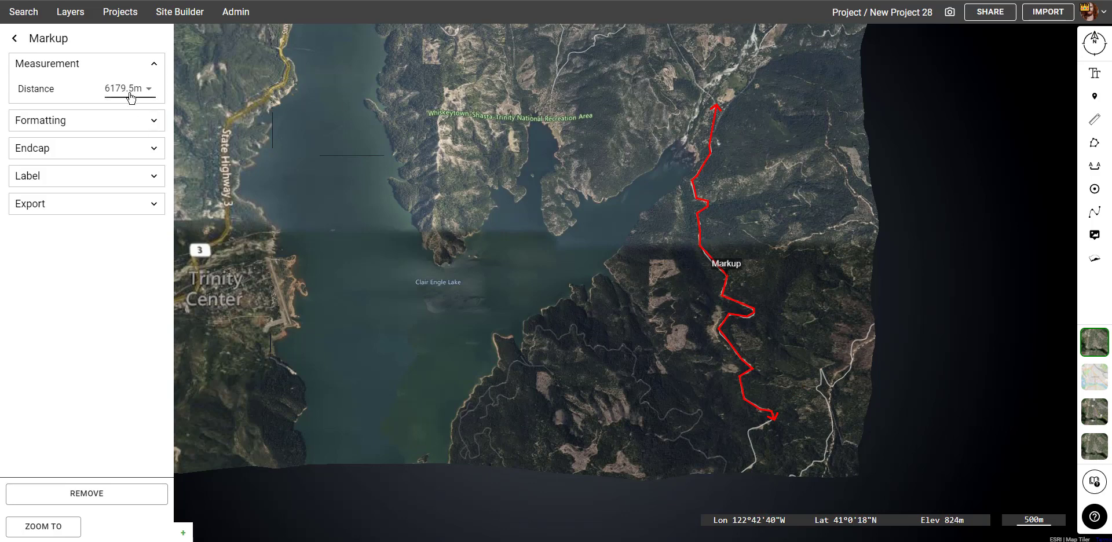
- Display the markup line's distance in feet, and finally in miles
left_click(149, 93)
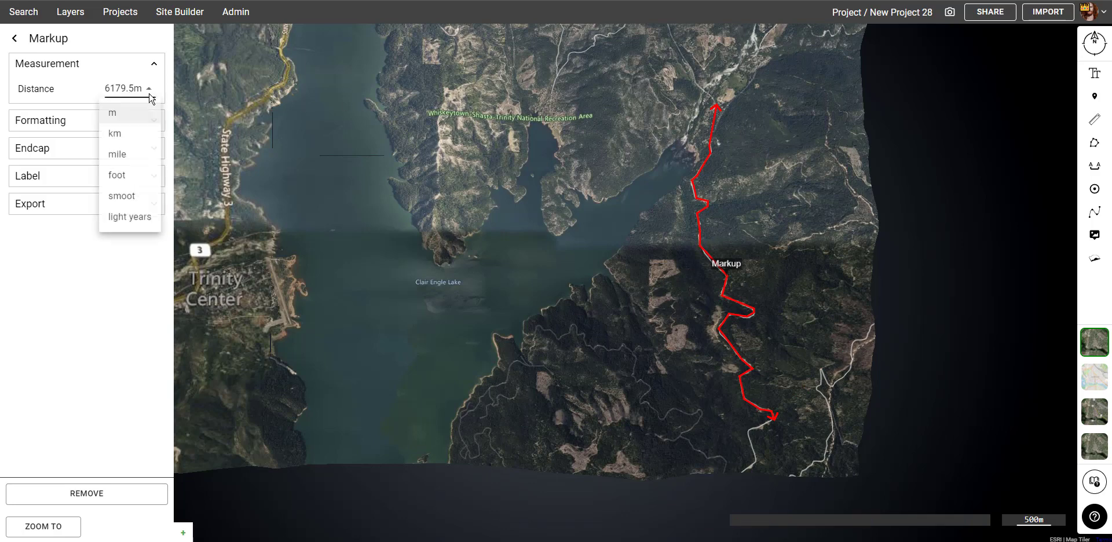
left_click(139, 175)
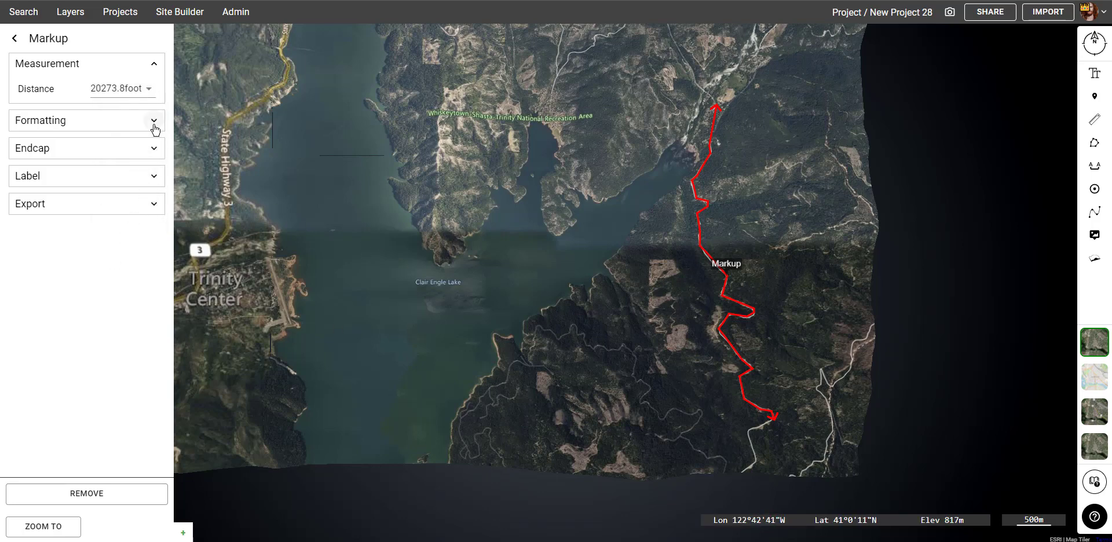
left_click(146, 91)
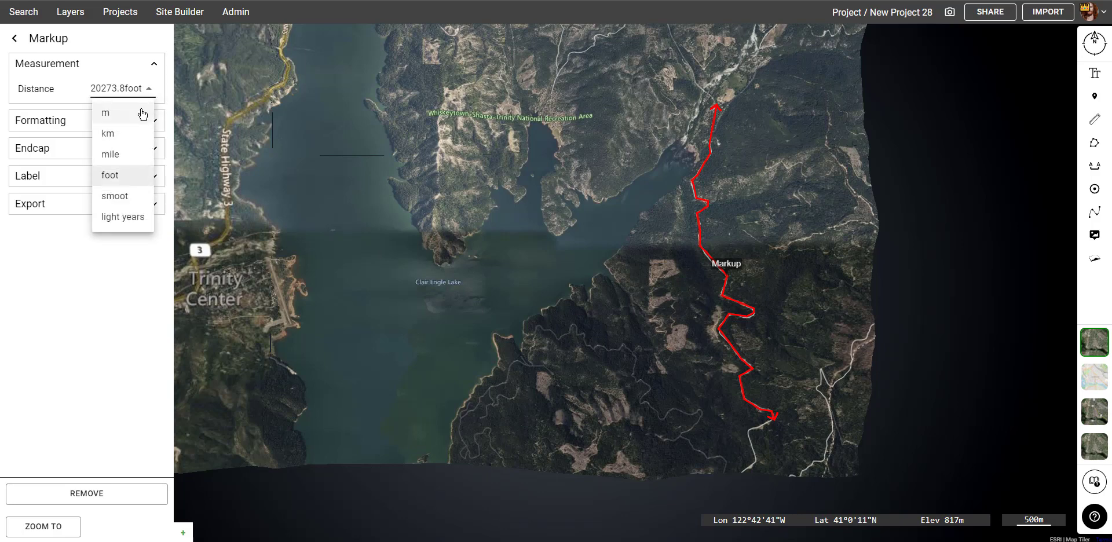
left_click(128, 155)
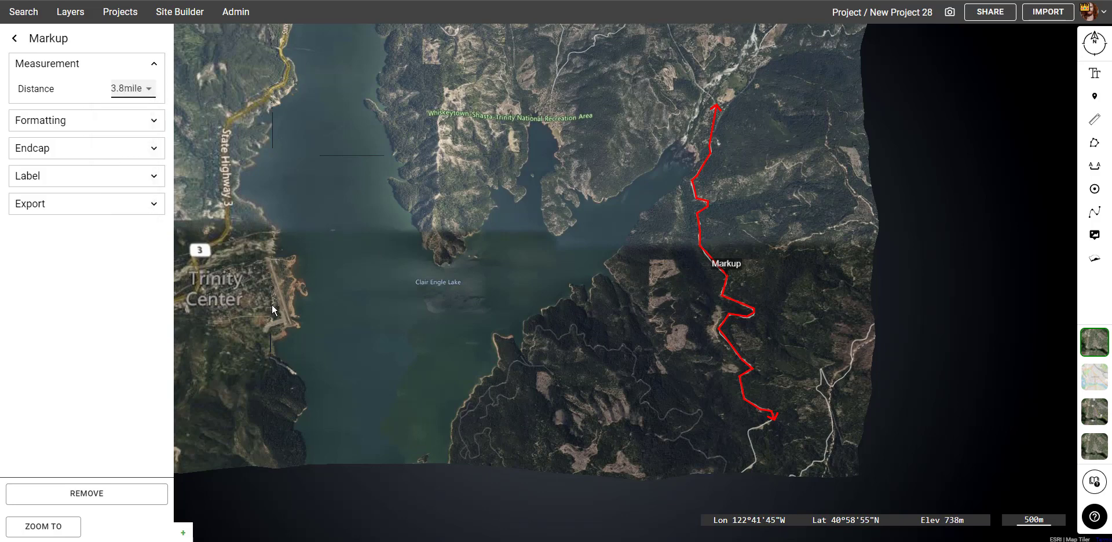
- Format the road markup line with a yellow outline color and the Dashed line type
left_click(152, 122)
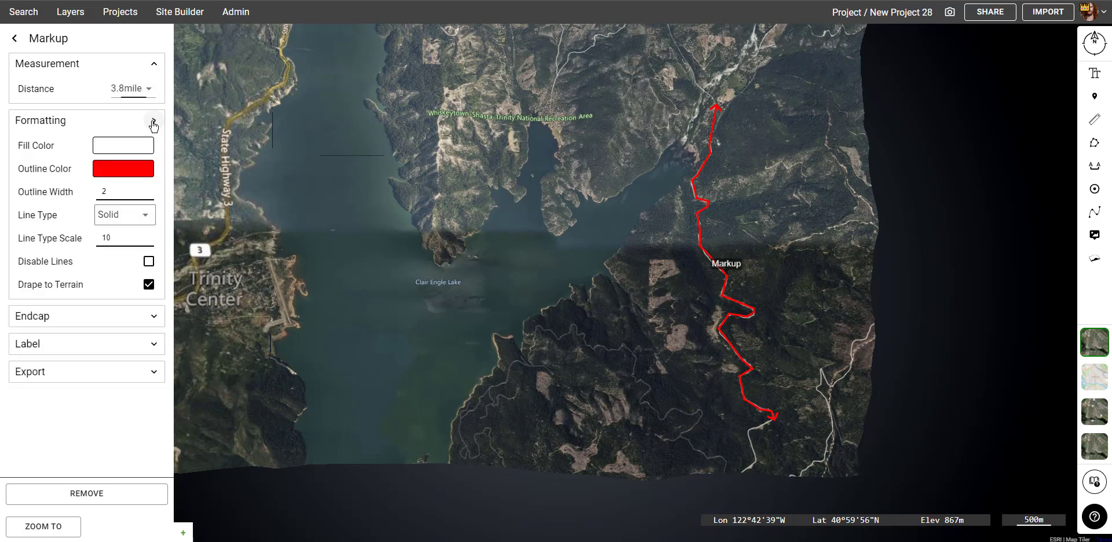
left_click(126, 175)
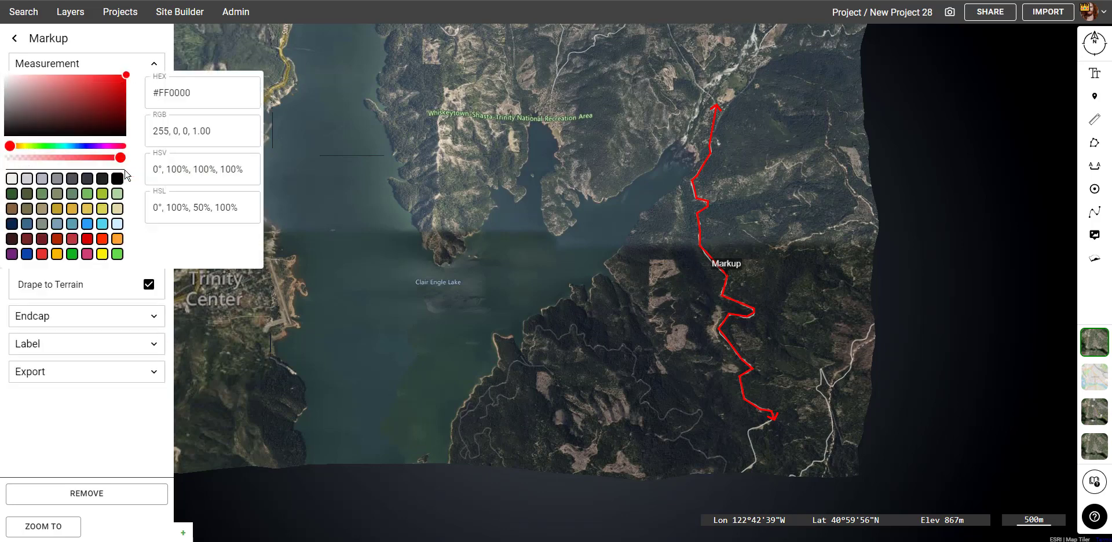
left_click(102, 254)
left_click(106, 427)
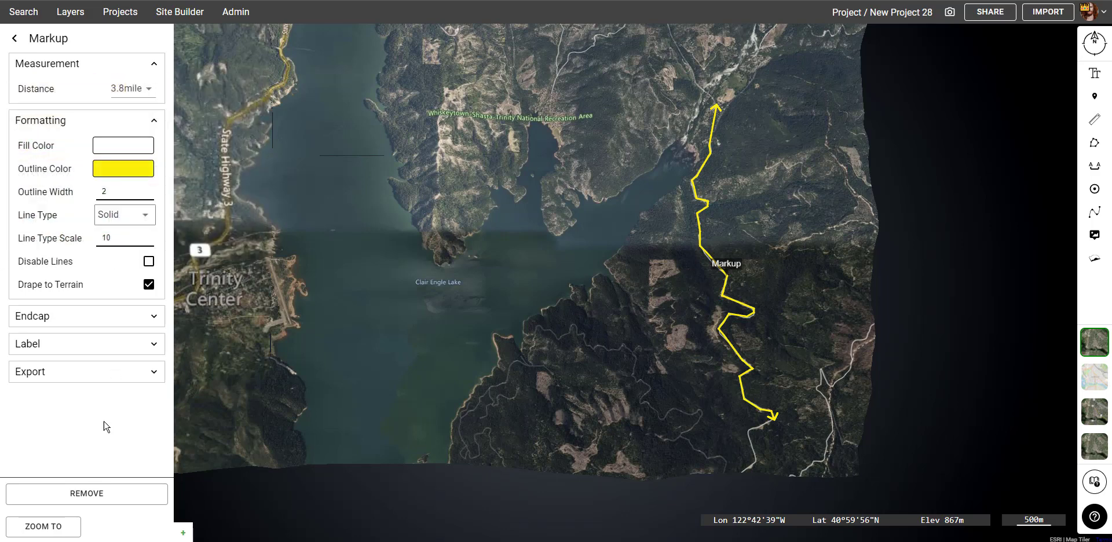
left_click(144, 216)
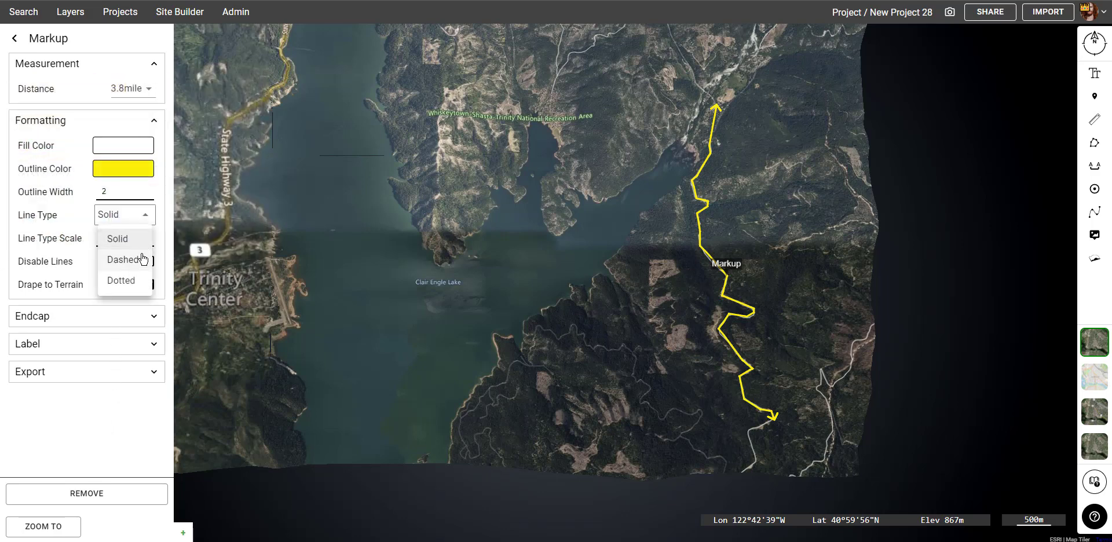
left_click(123, 260)
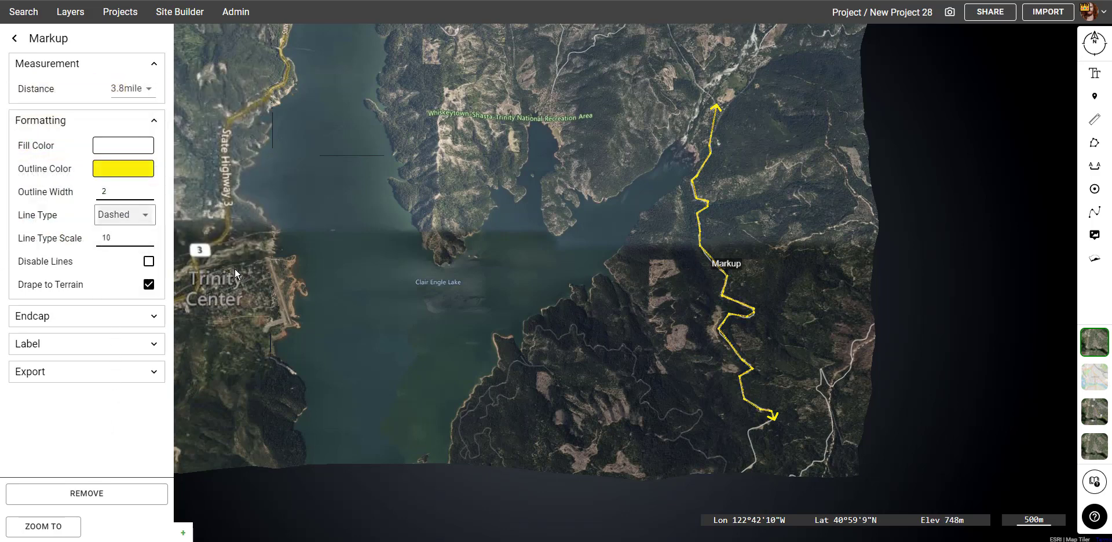
- Reshape the markup line on the diagonal stretch just above its label and at the hairpin bend to follow the road more closely
scroll(738, 232, "up", 5)
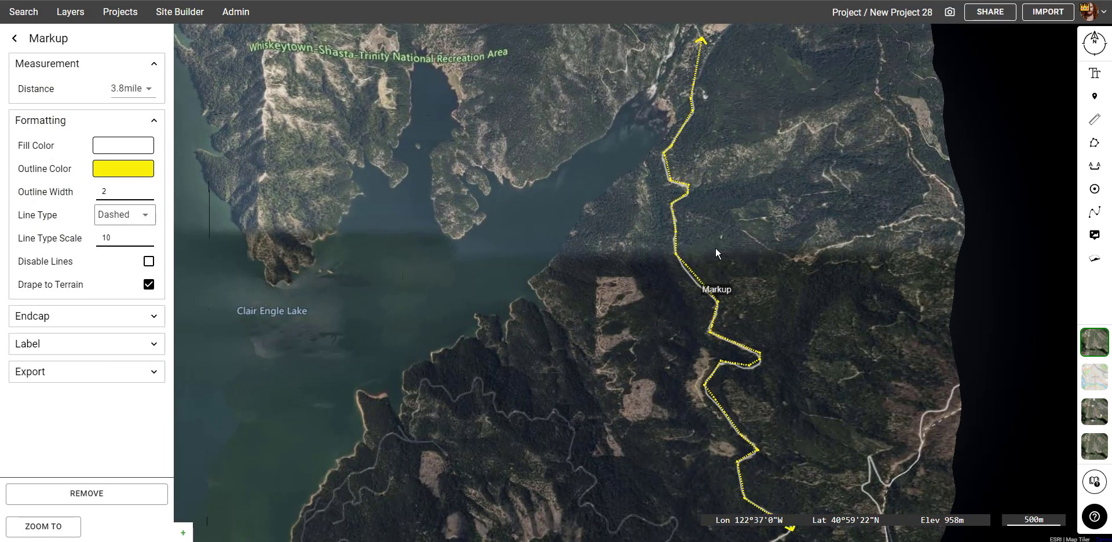
left_click(698, 283)
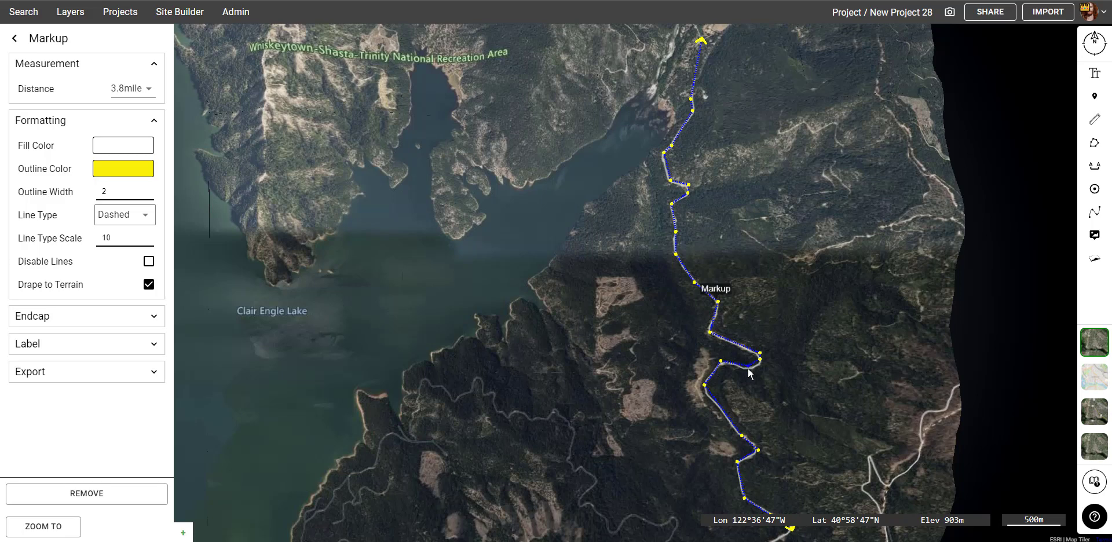
left_click_drag(749, 366, 750, 365)
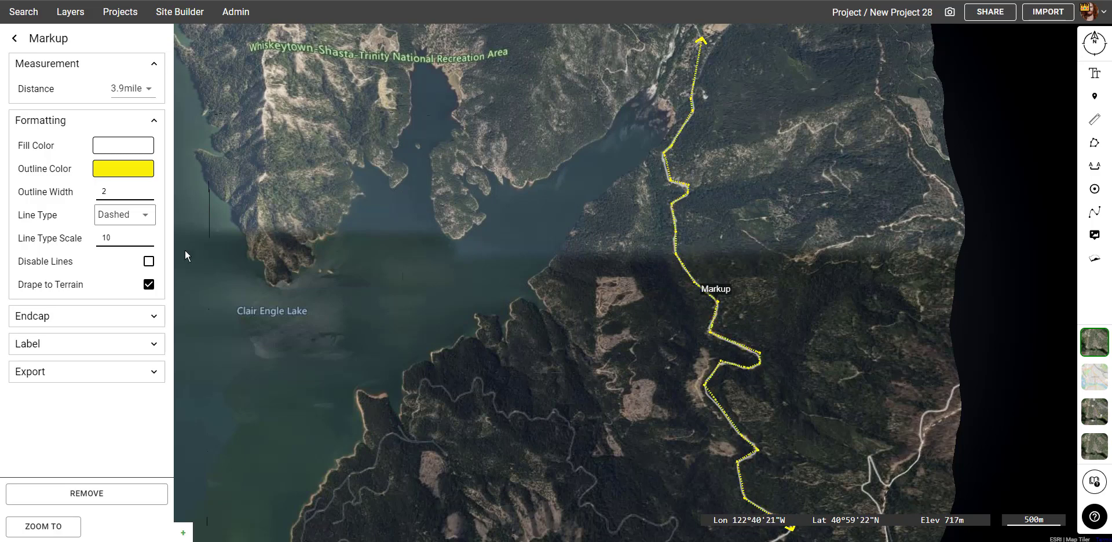
- Set the Line Type Scale of the dashed road markup line to 20
left_click(149, 240)
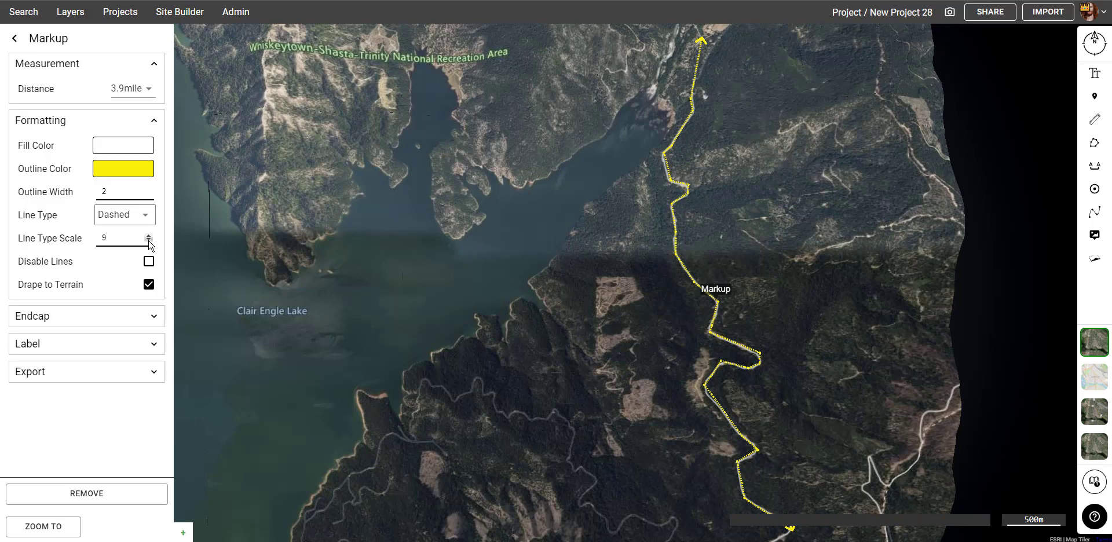
left_click(149, 240)
left_click(149, 237)
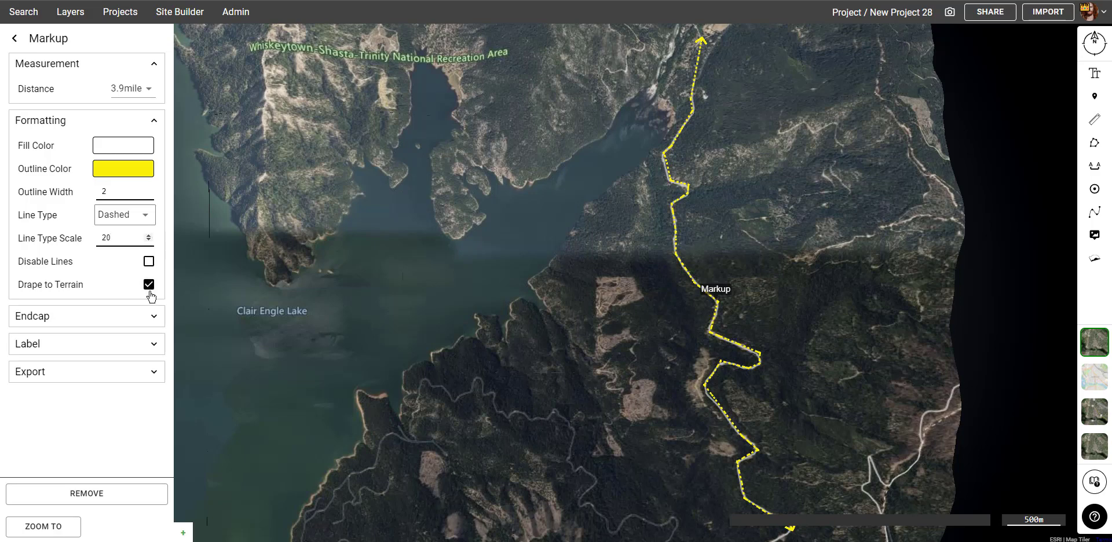
- Turn off the endcaps at both ends of the road markup line
left_click(155, 318)
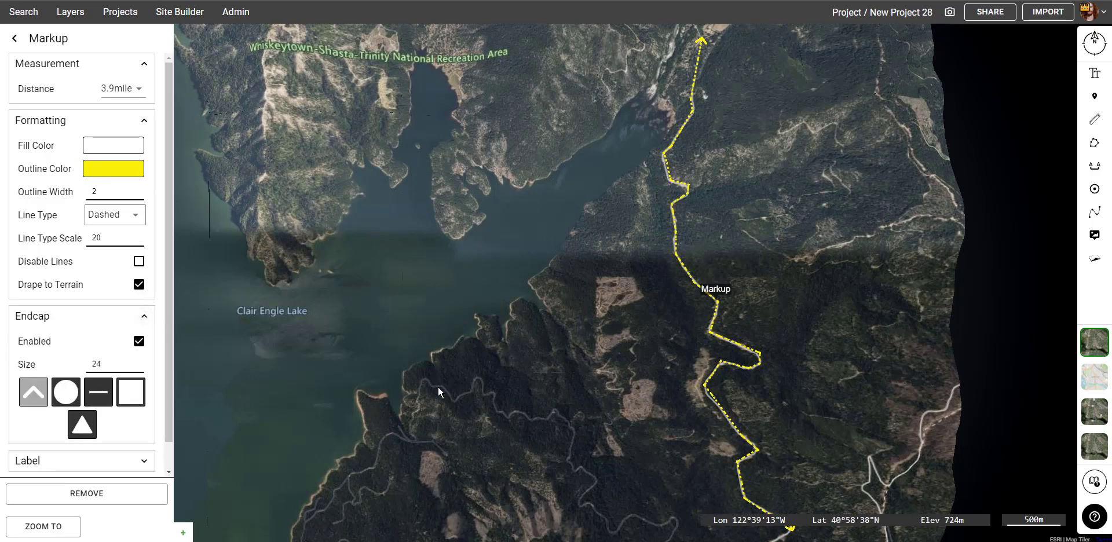
left_click_drag(631, 308, 563, 312)
scroll(569, 290, "down", 2)
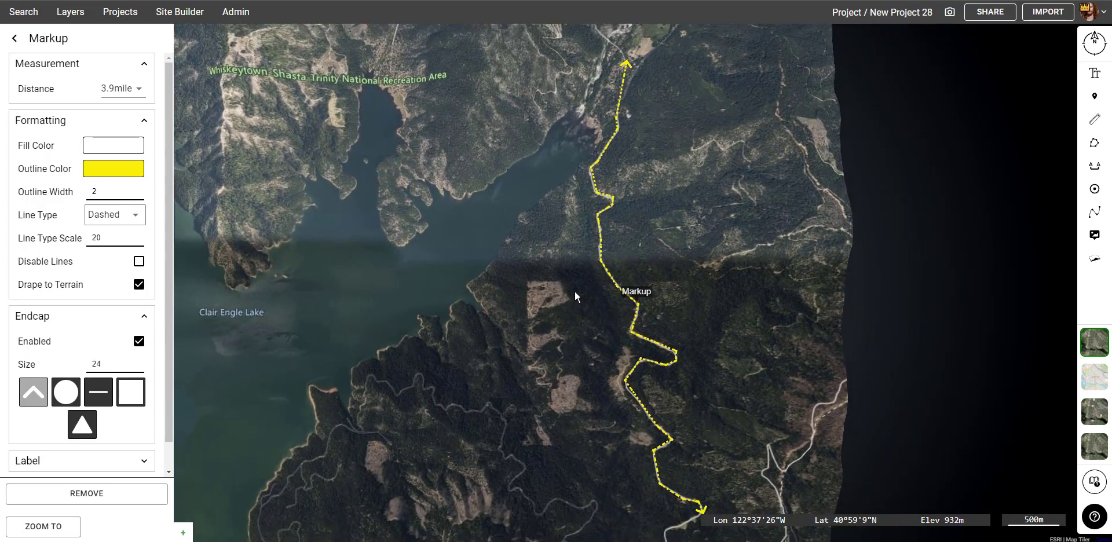
left_click(139, 341)
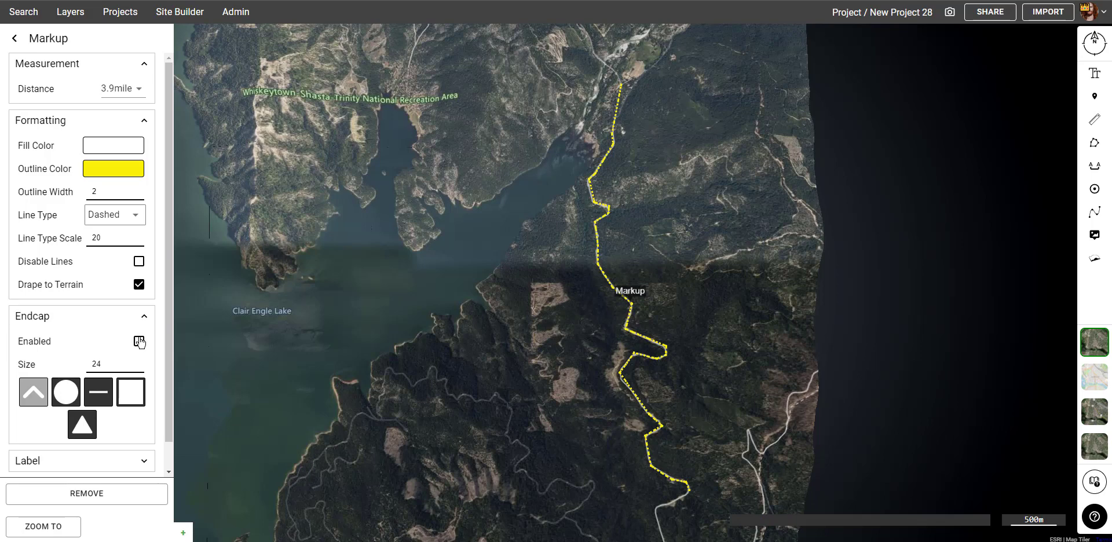
left_click_drag(460, 376, 500, 362)
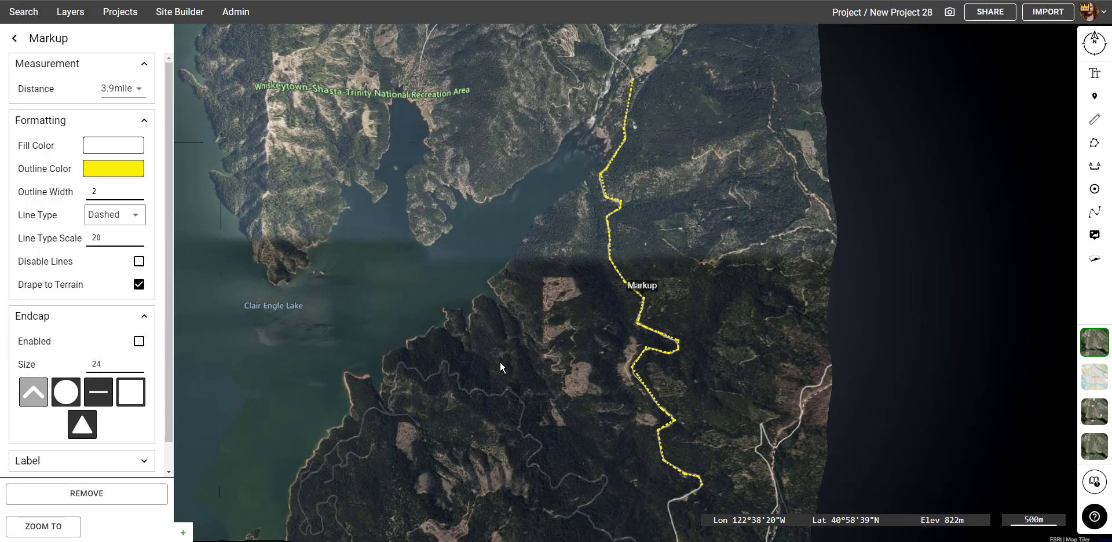
left_click(144, 317)
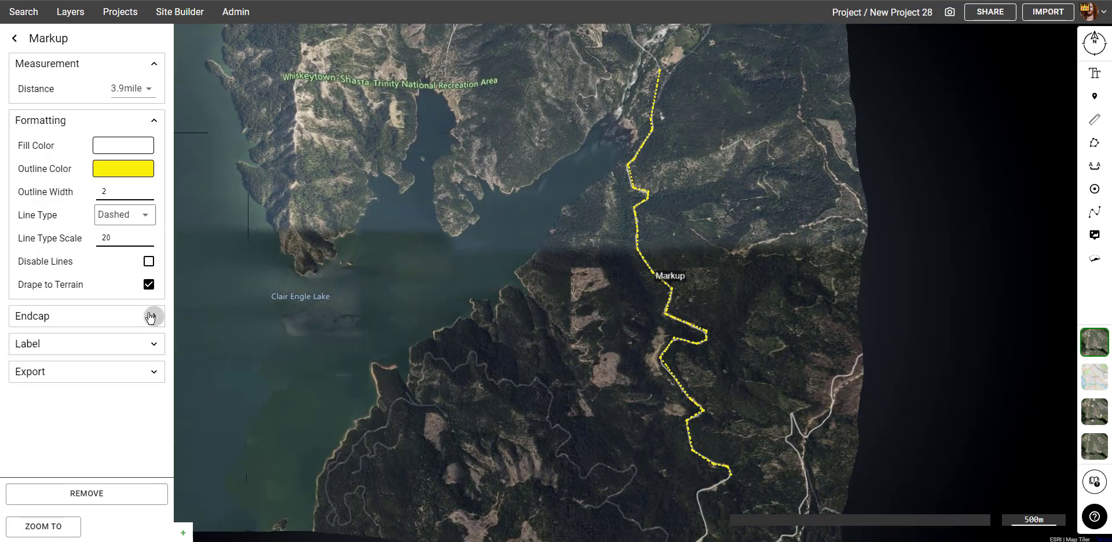
- Hide the road markup line's label, rename the markup as Trail Path and show the project's layer list
left_click(154, 346)
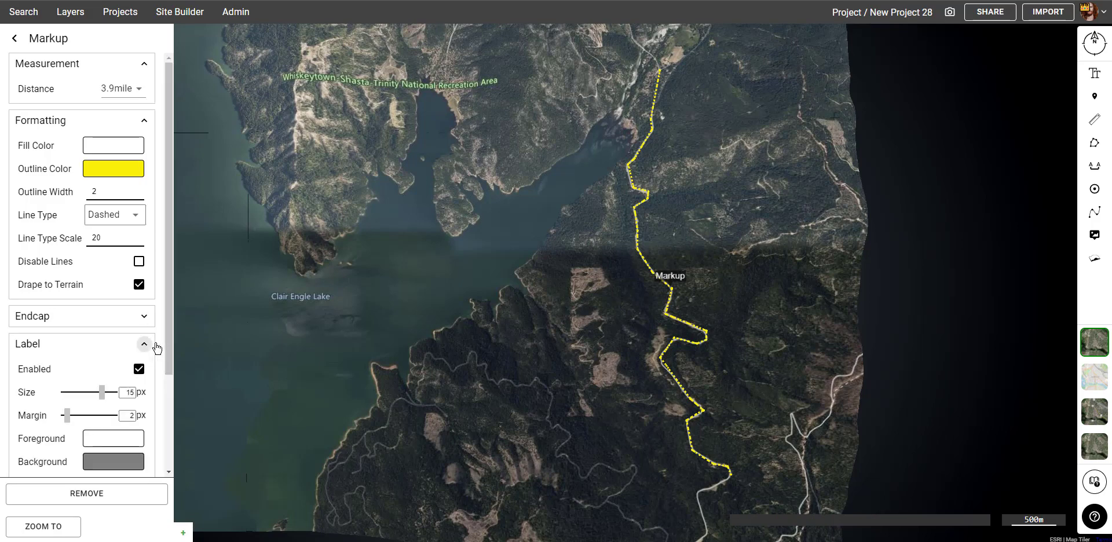
left_click(139, 370)
left_click(146, 351)
double_click(61, 42)
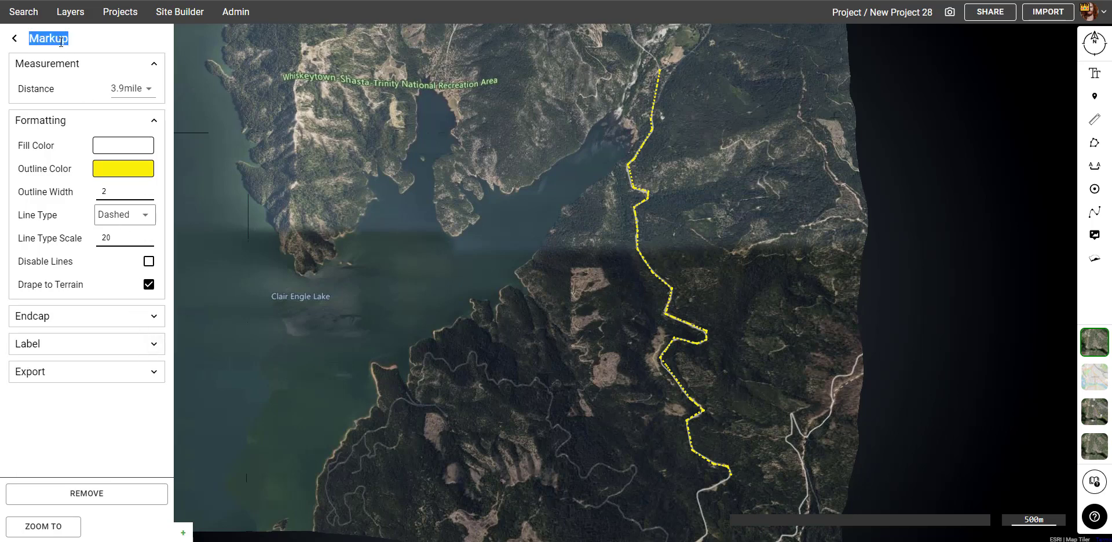
type("Trail Path")
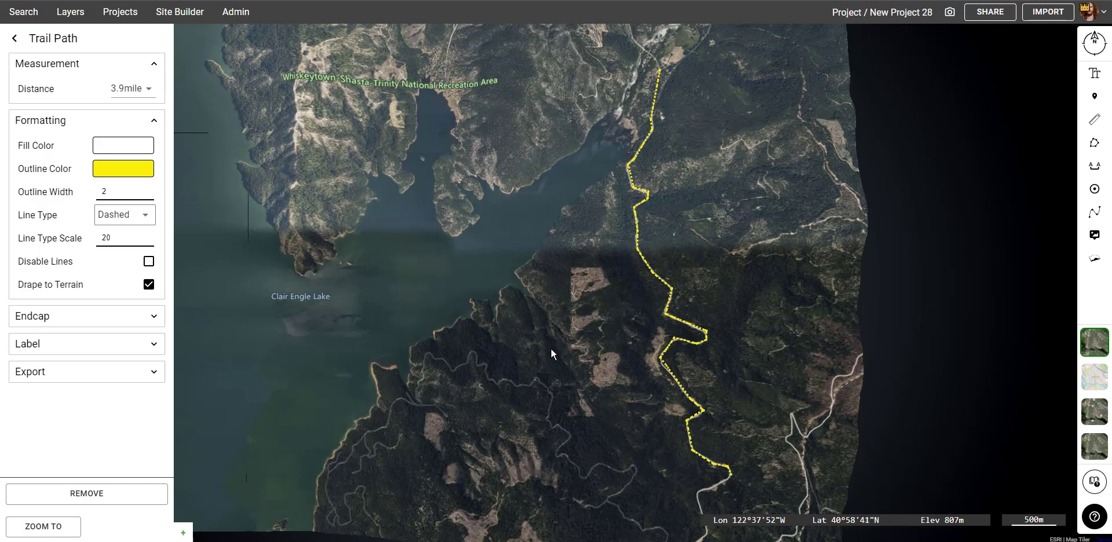
left_click(70, 12)
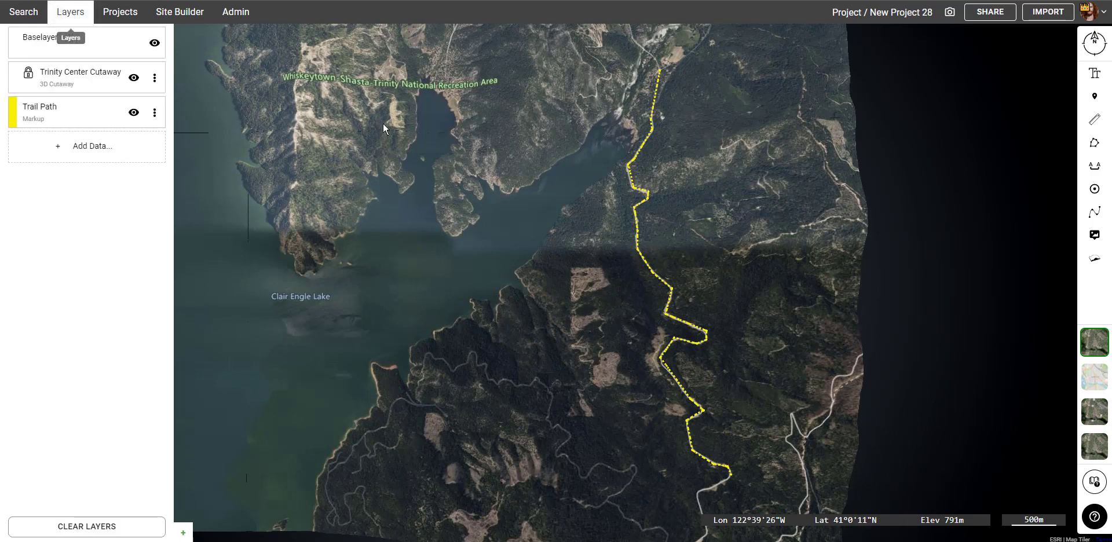
- Place a location pin icon at the north end of the Trail Path line
left_click(1095, 96)
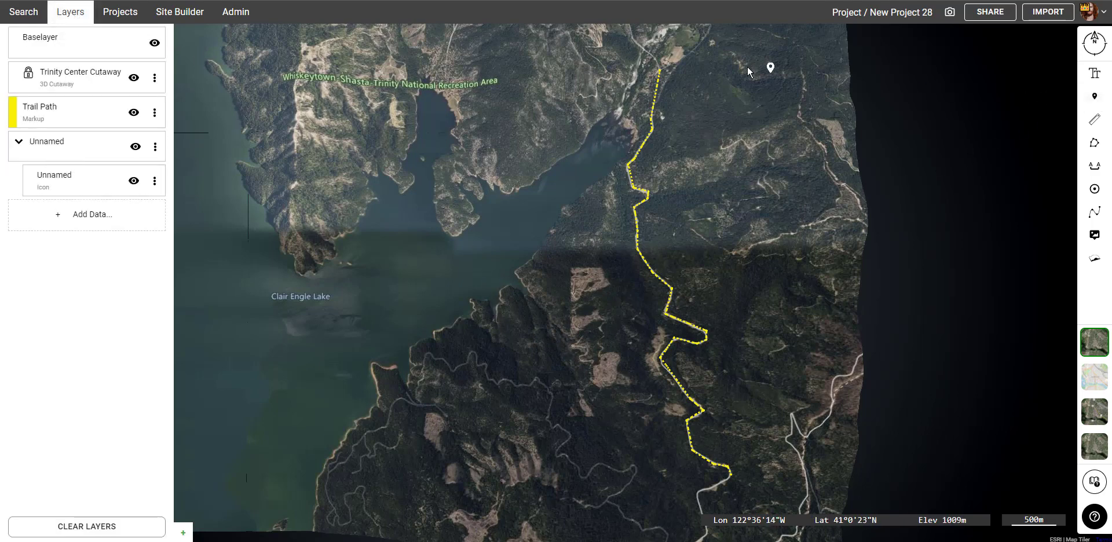
left_click(661, 66)
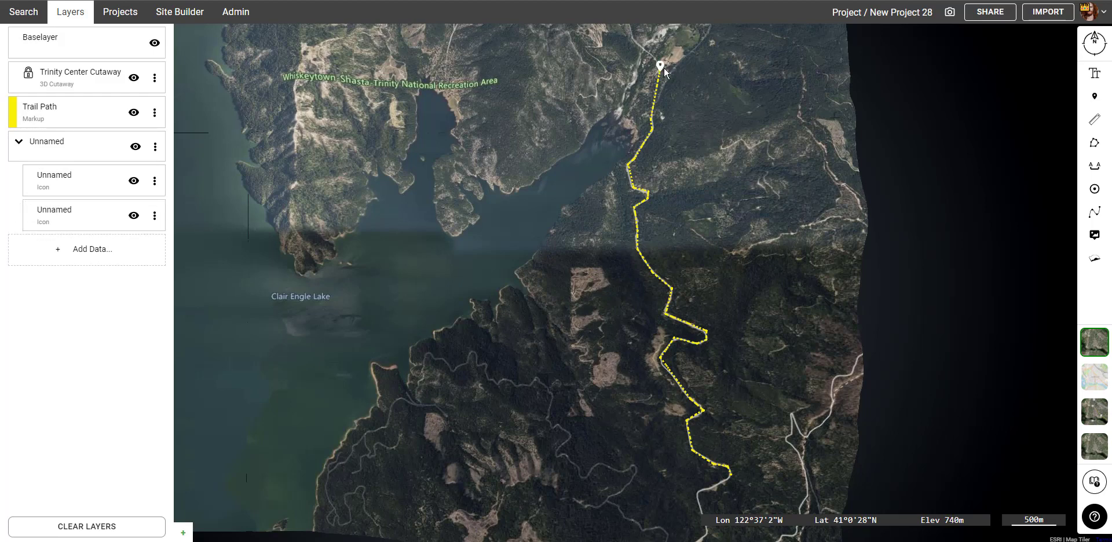
key("Escape")
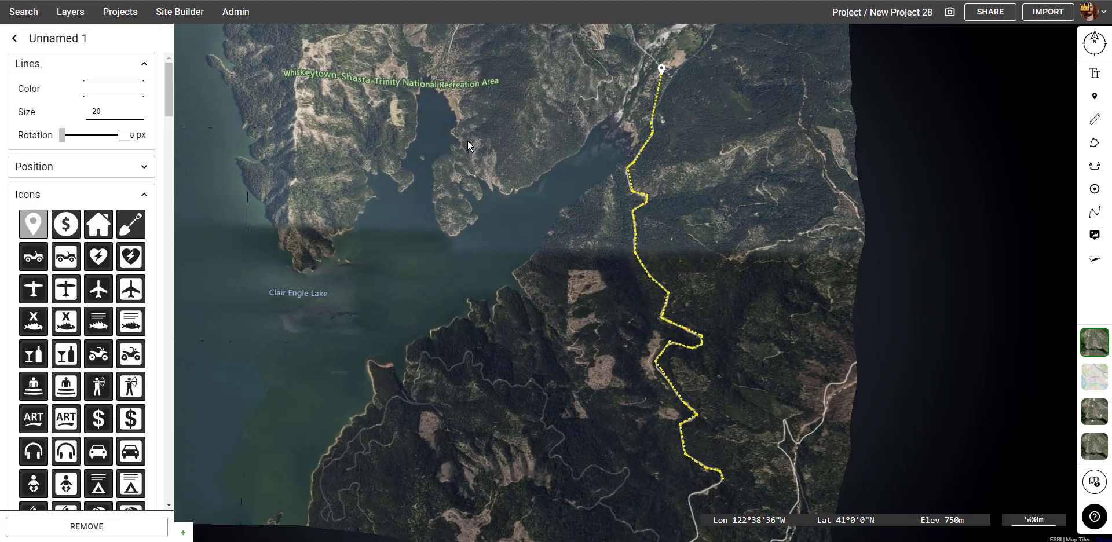
left_click_drag(558, 287, 603, 296)
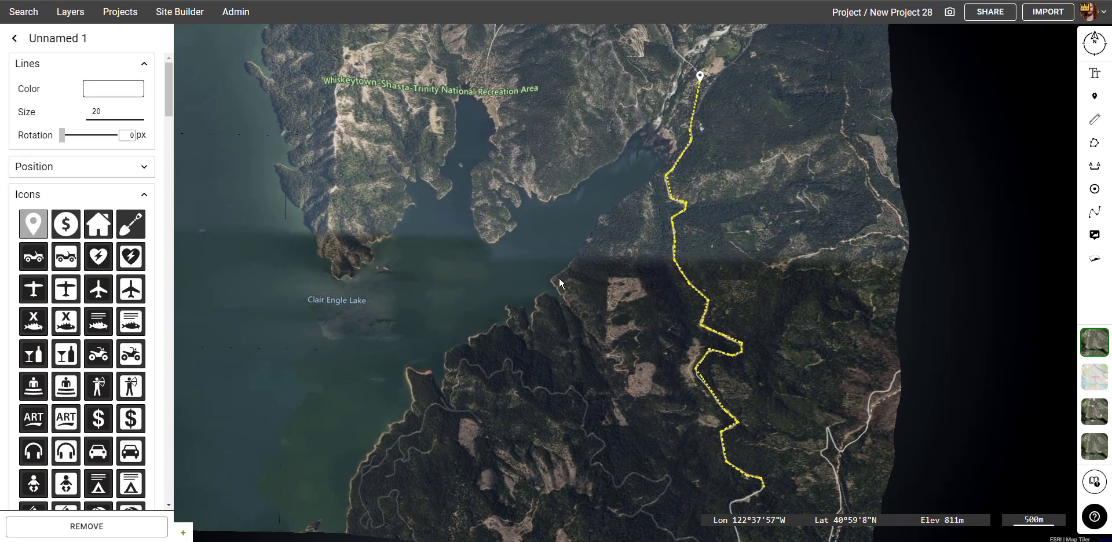
- Format the pin at the trail's north end with size 40 and the light green color #64D84C
double_click(97, 111)
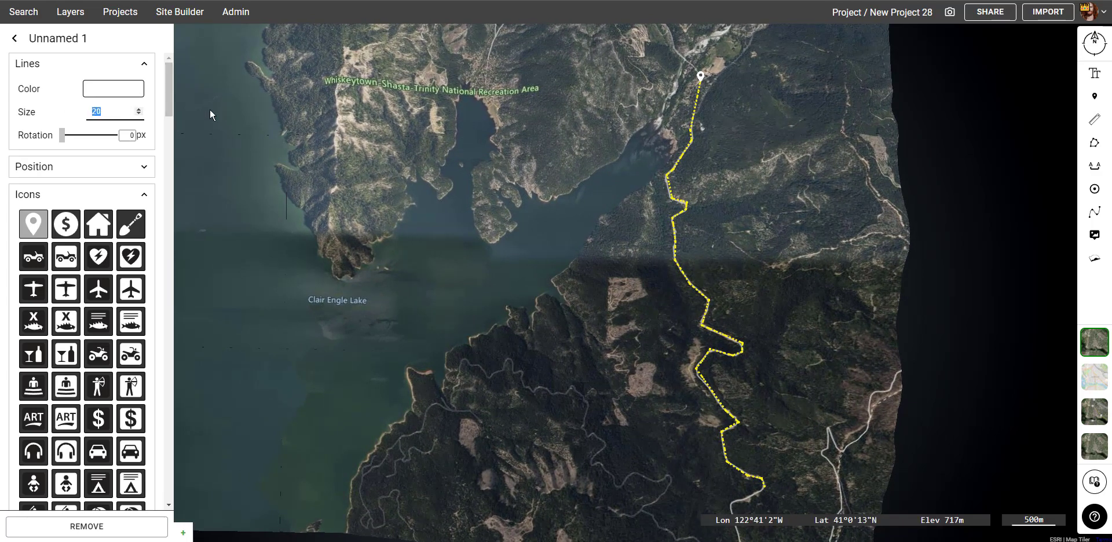
type("40")
left_click(131, 94)
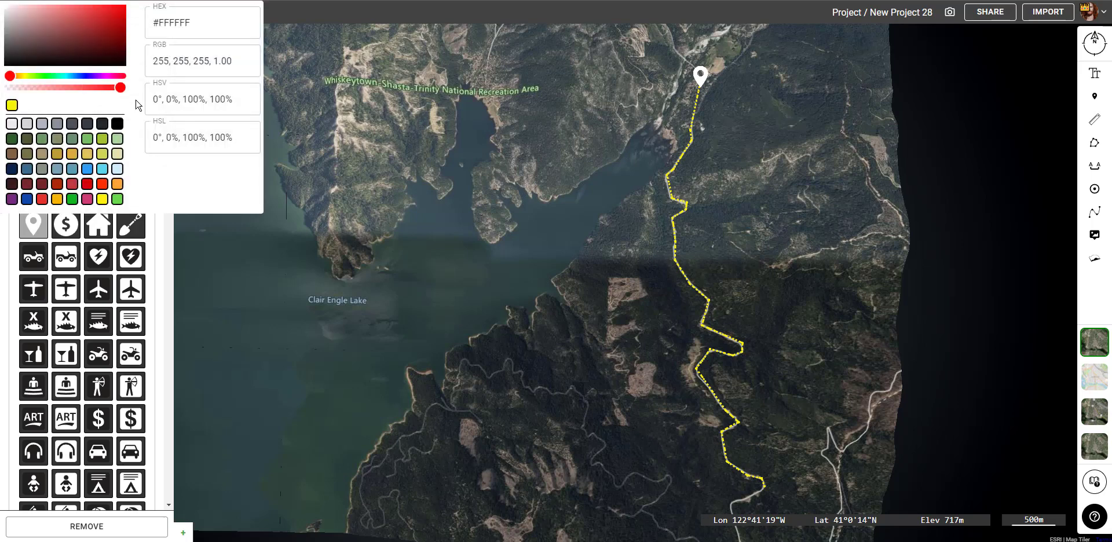
left_click(117, 200)
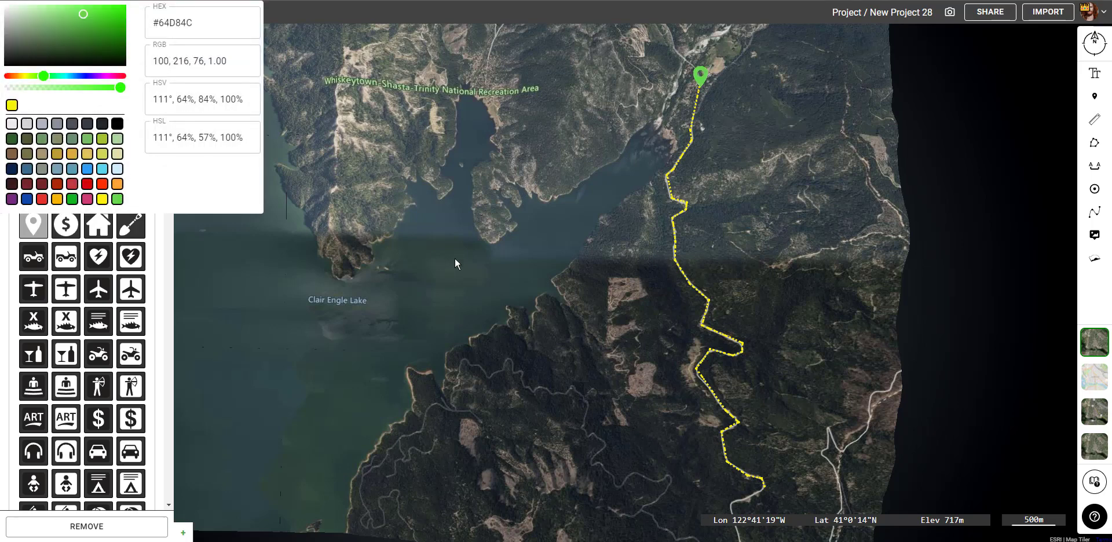
left_click(473, 255)
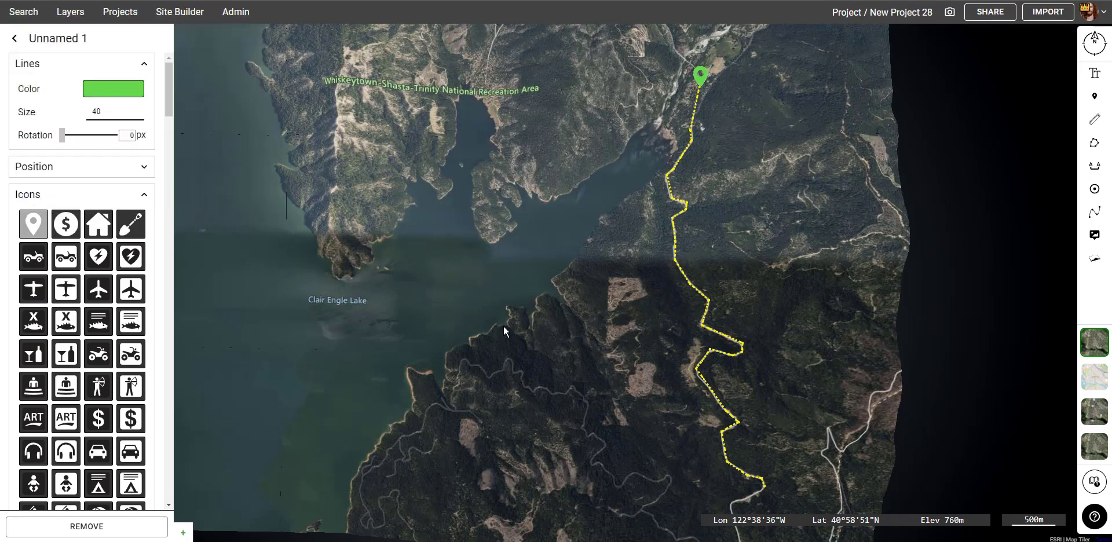
left_click_drag(503, 326, 503, 315)
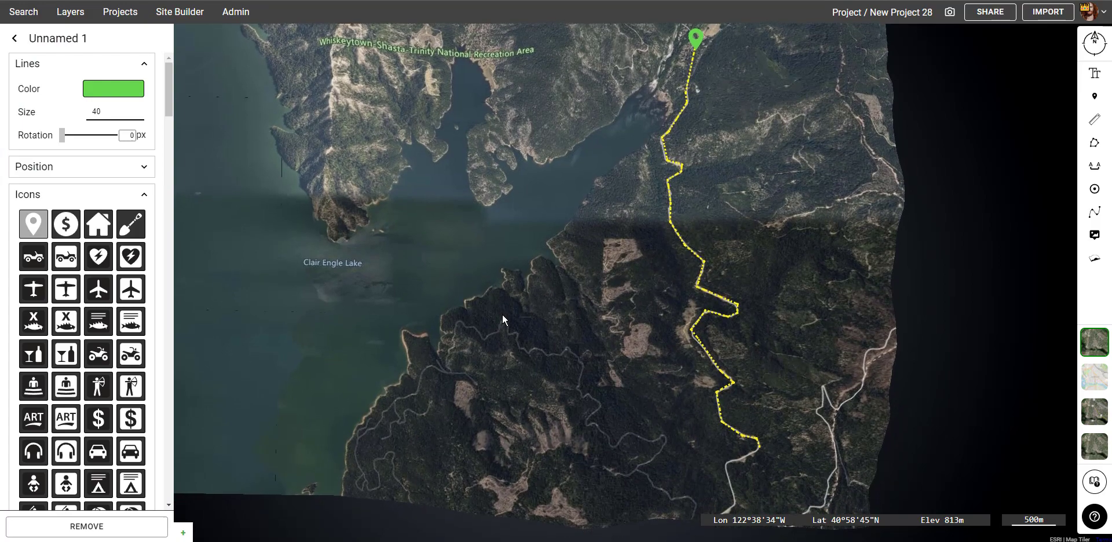
left_click(144, 166)
left_click(143, 167)
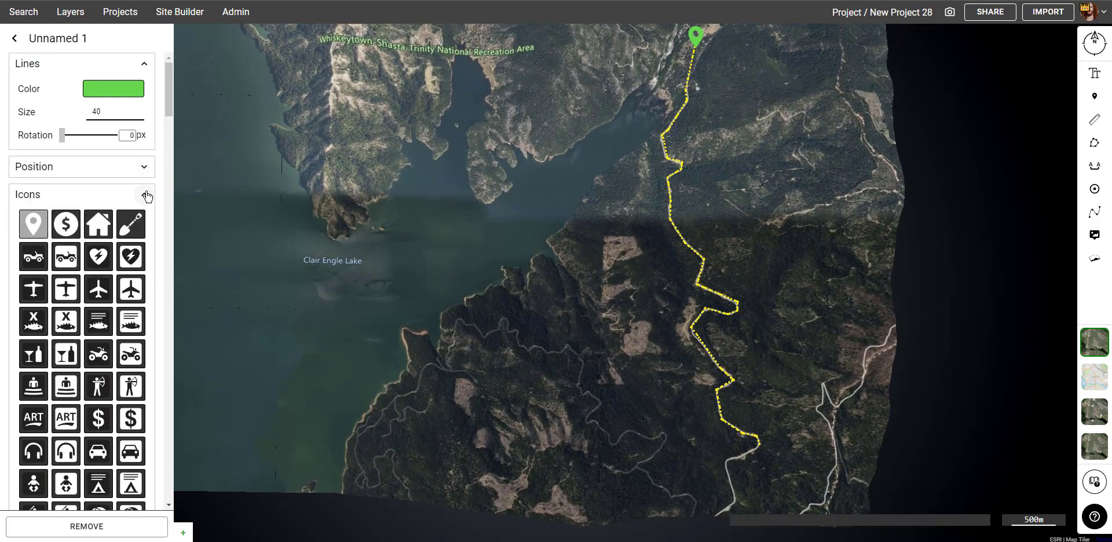
left_click(146, 196)
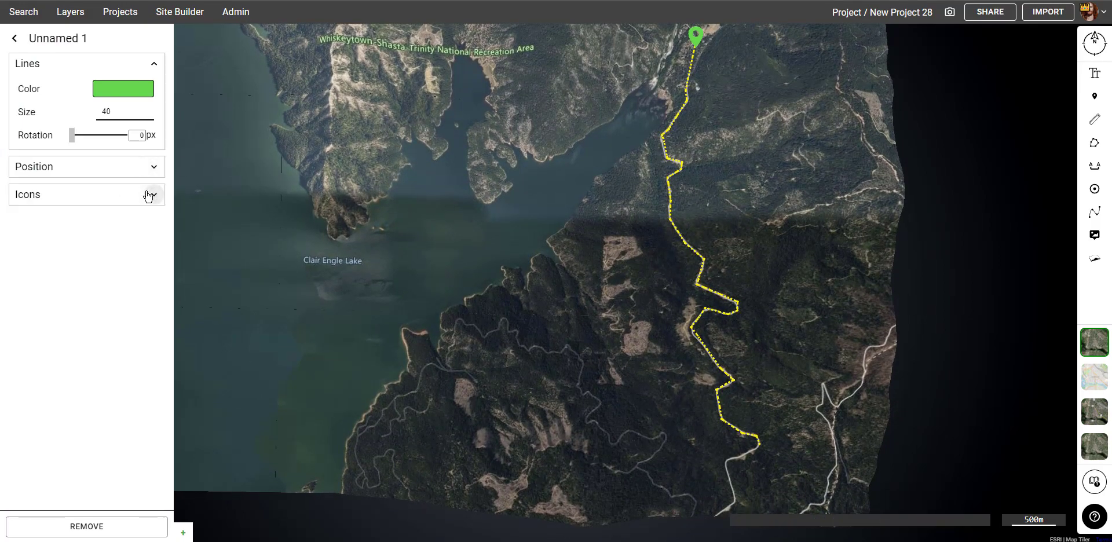
- Place a second location pin at the south end of the Trail Path line and set its size to 40
left_click(1094, 100)
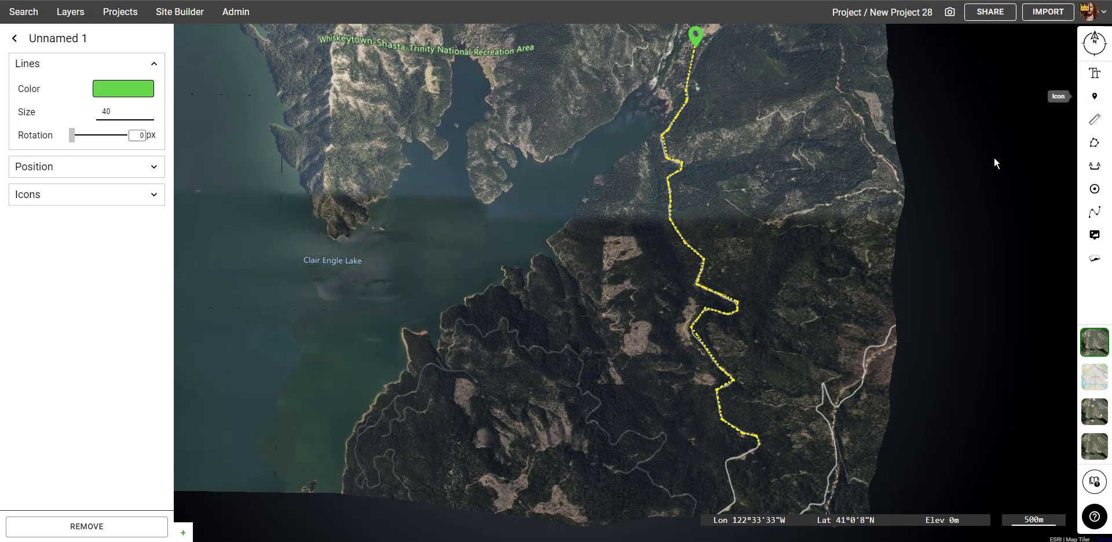
left_click(760, 440)
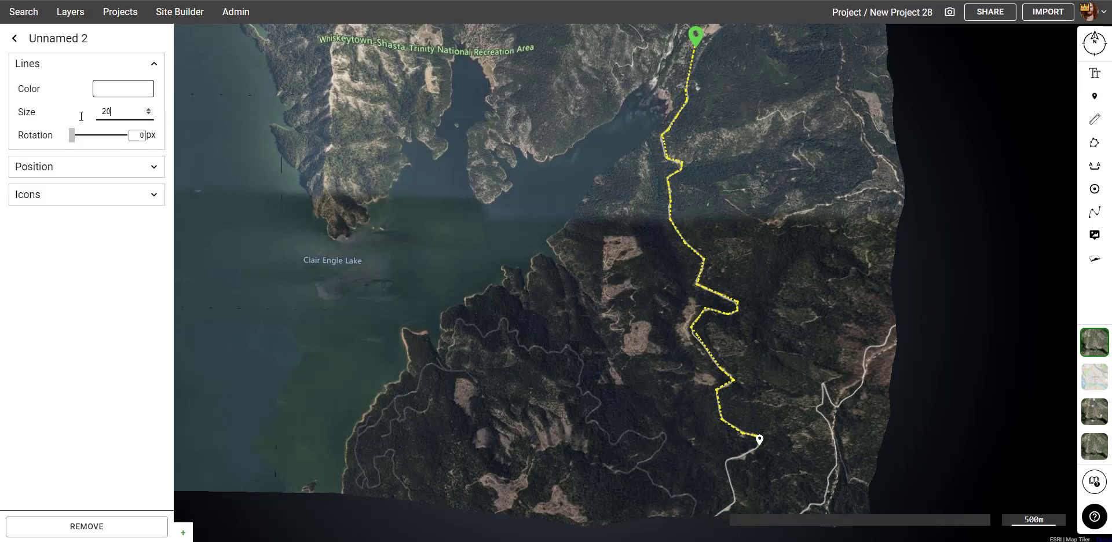
double_click(106, 111)
type("40")
- Color the pin at the trail's south end orange-red, #FF2D00
left_click(109, 92)
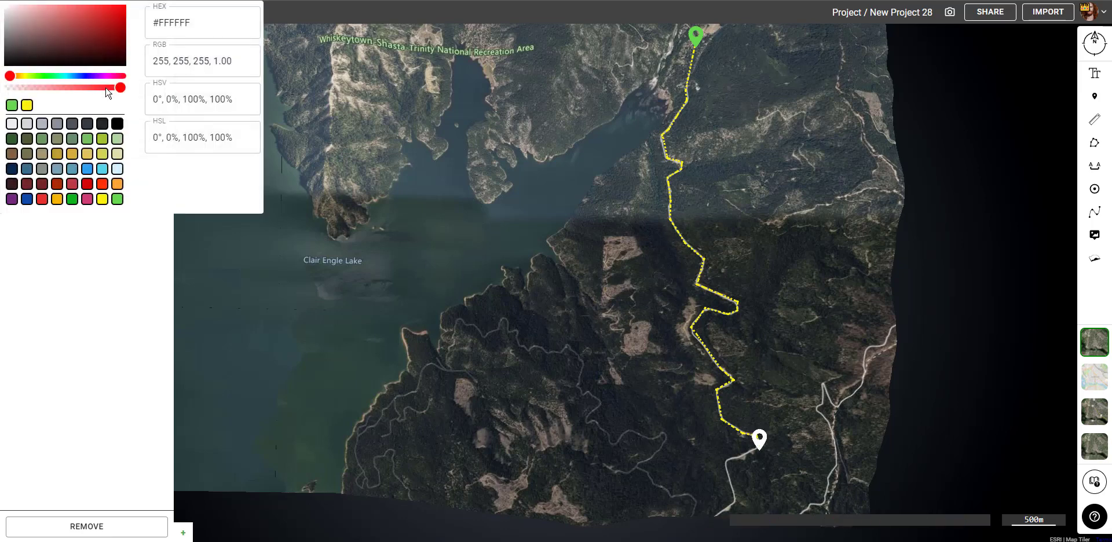
left_click(102, 184)
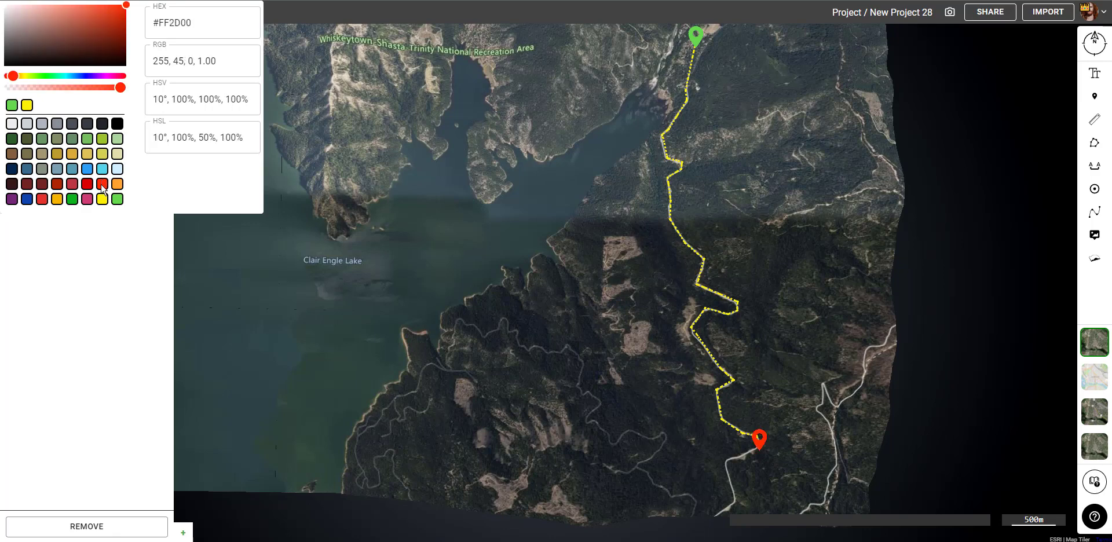
left_click(119, 287)
- Change the southern pin's color to the deep red #D90000 after trying the red #E3342C
left_click(132, 97)
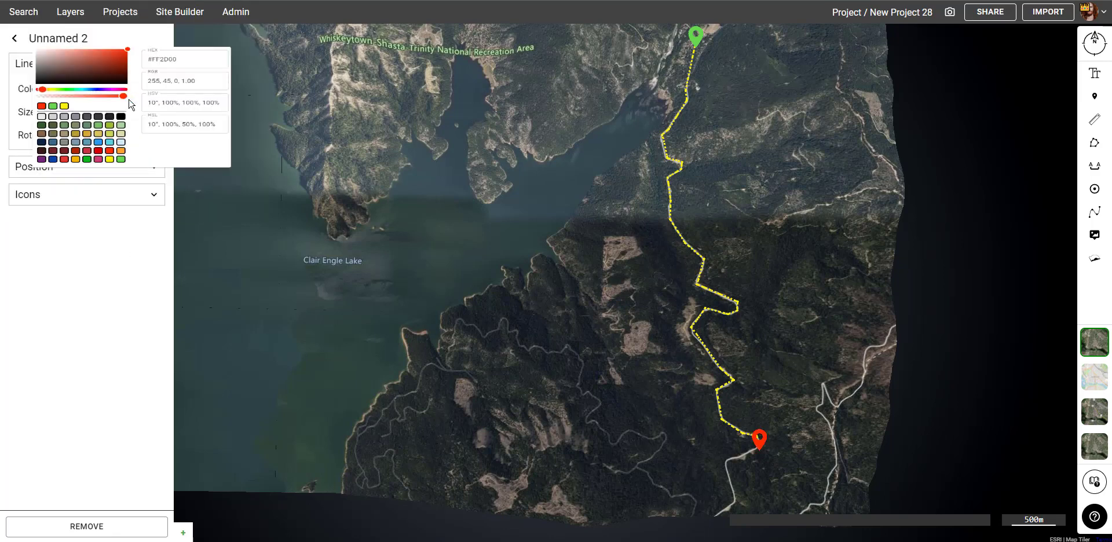
left_click(44, 201)
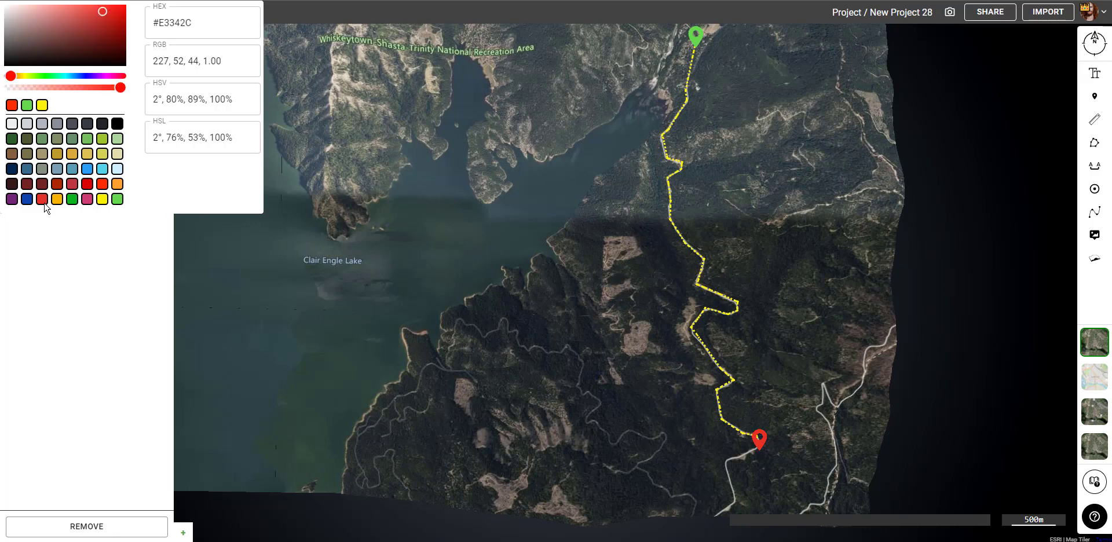
left_click(90, 185)
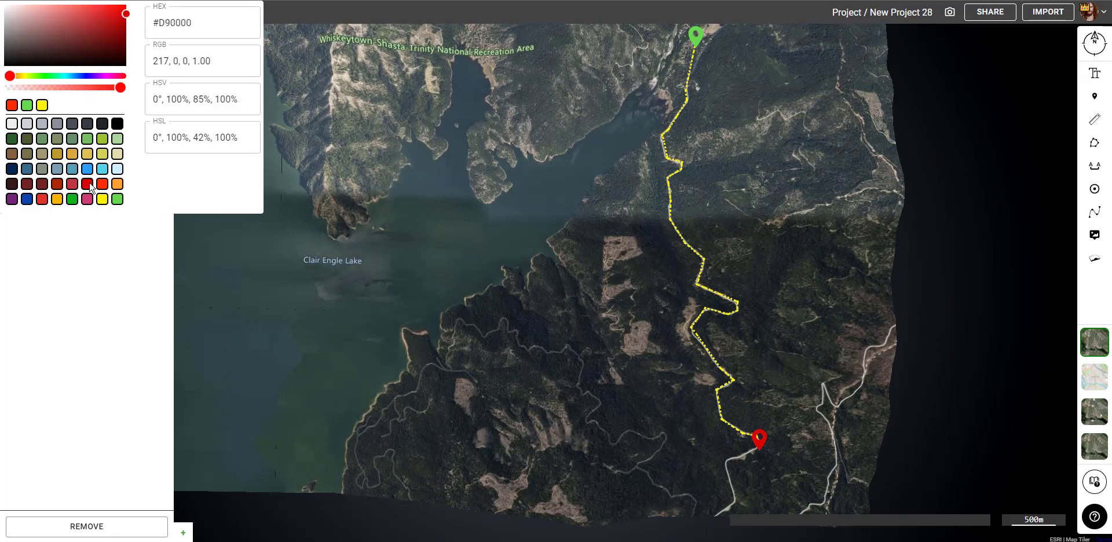
left_click(81, 264)
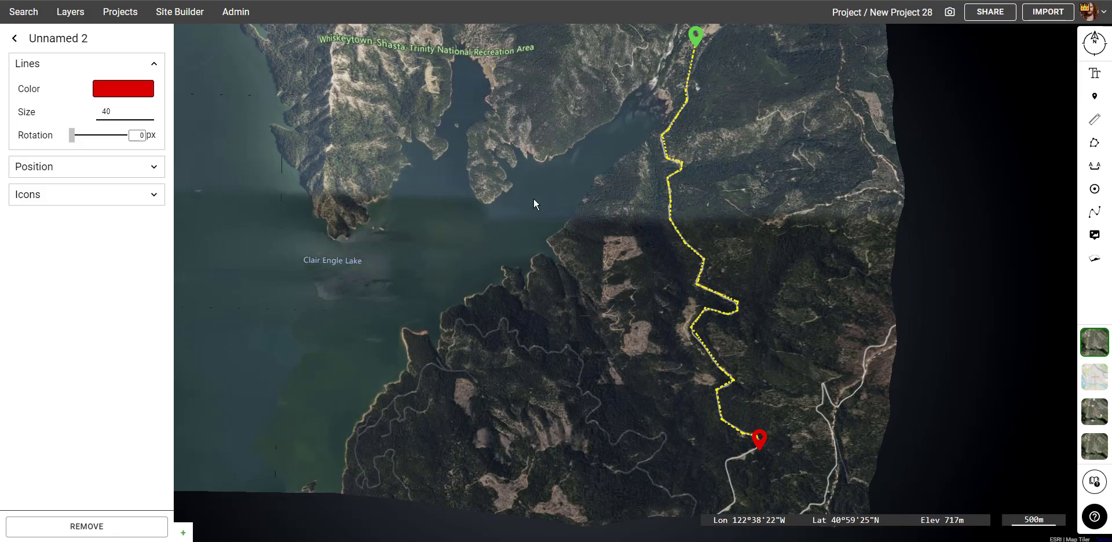
left_click_drag(559, 179, 543, 190)
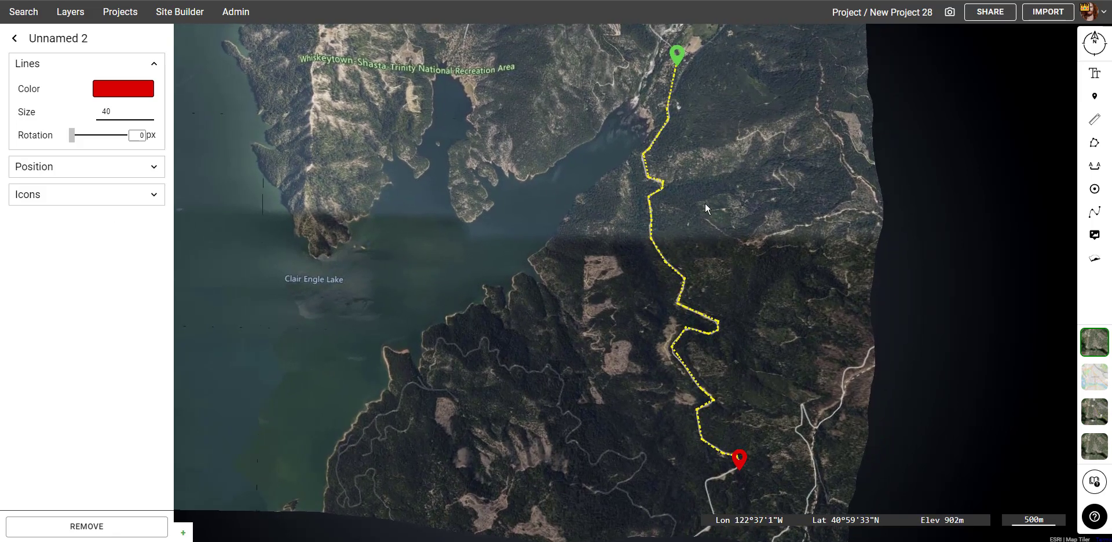
- Place four default white location pins along the Trail Path line between the green and red pins
left_click(1094, 96)
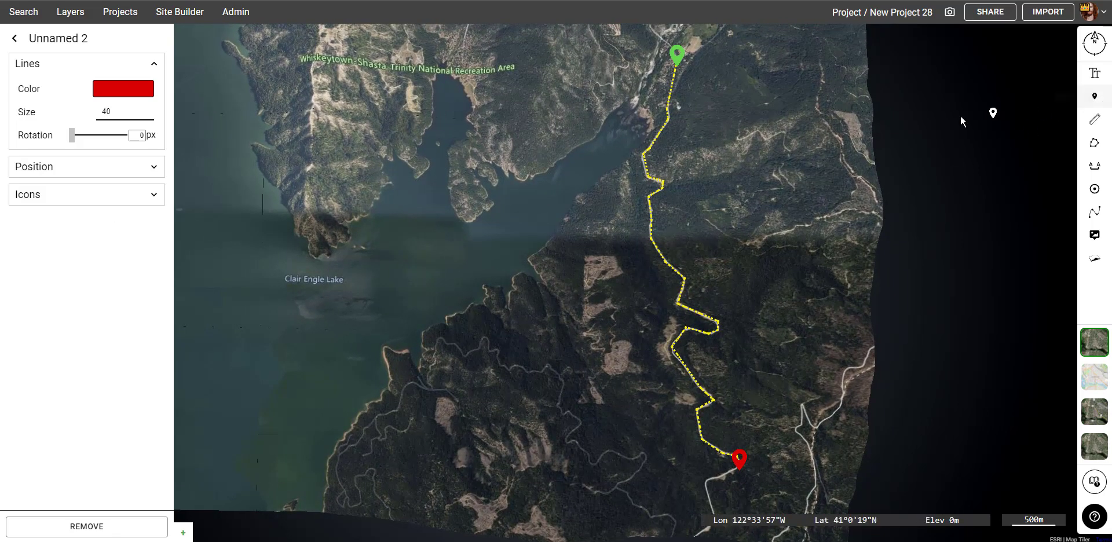
left_click(667, 116)
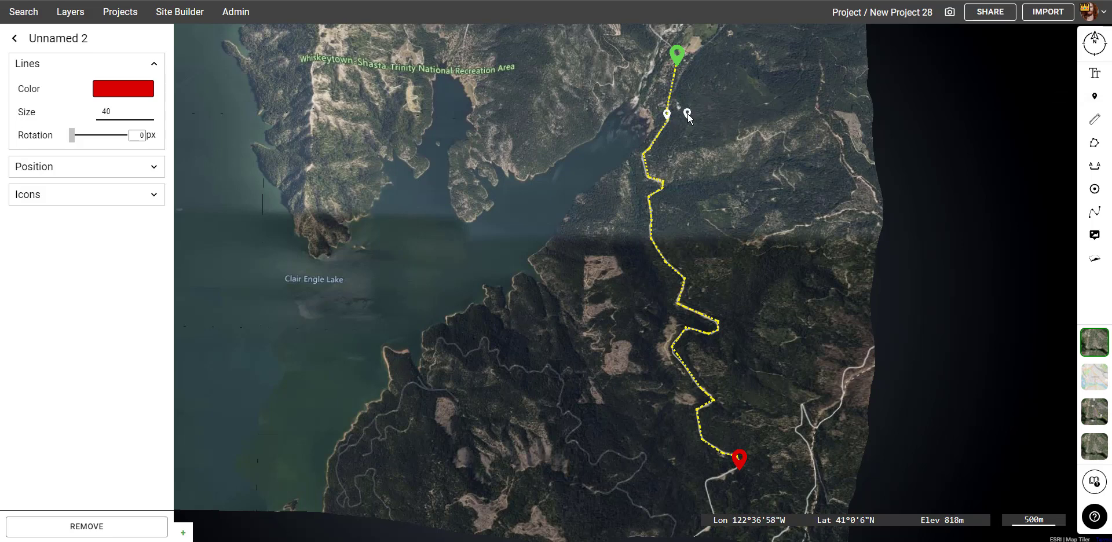
left_click(689, 158)
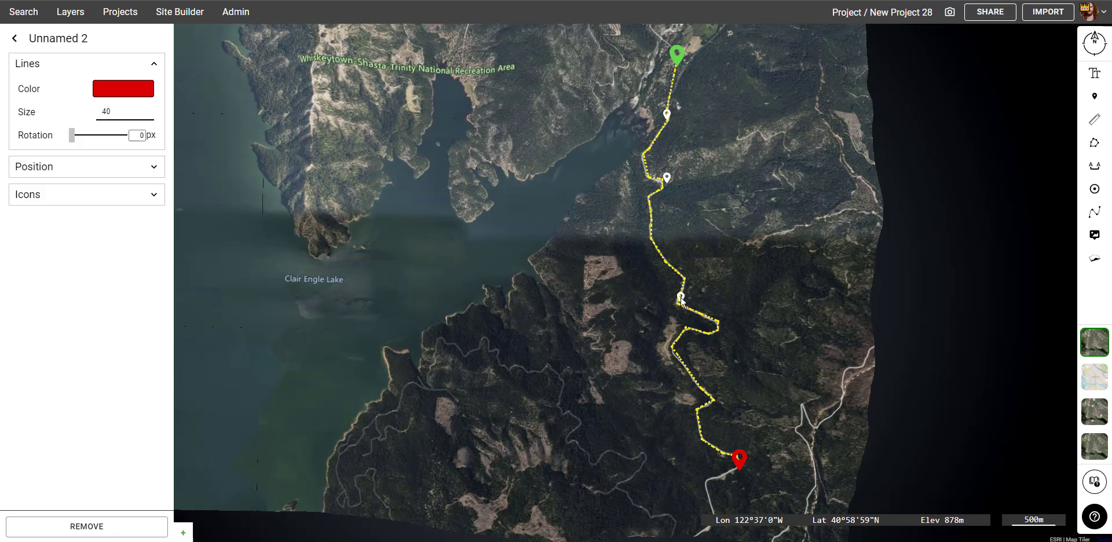
left_click(715, 392)
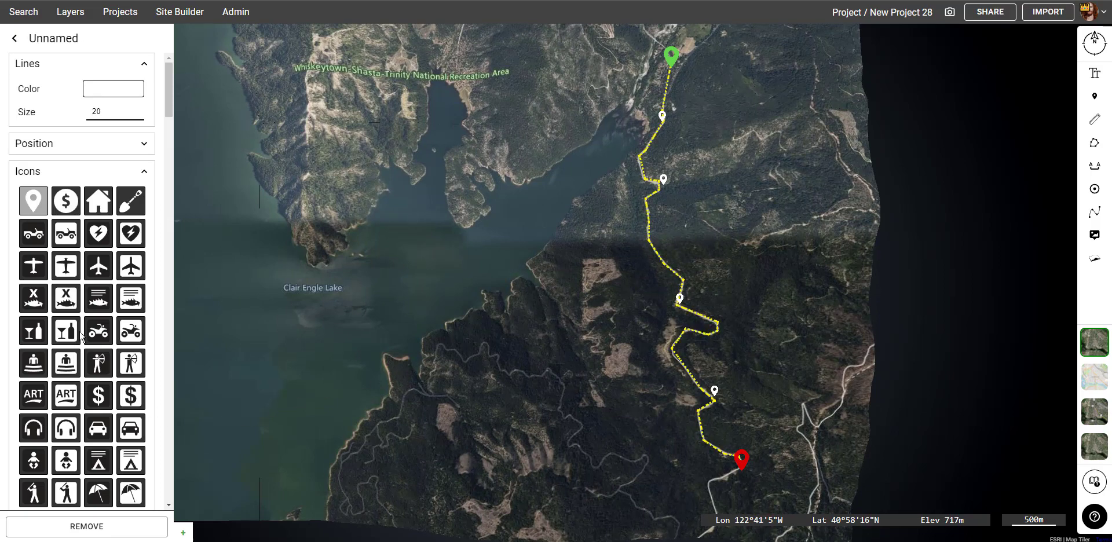
- Change the four white location pins along the trail to the white-on-black tent campsite icon
scroll(126, 266, "down", 7)
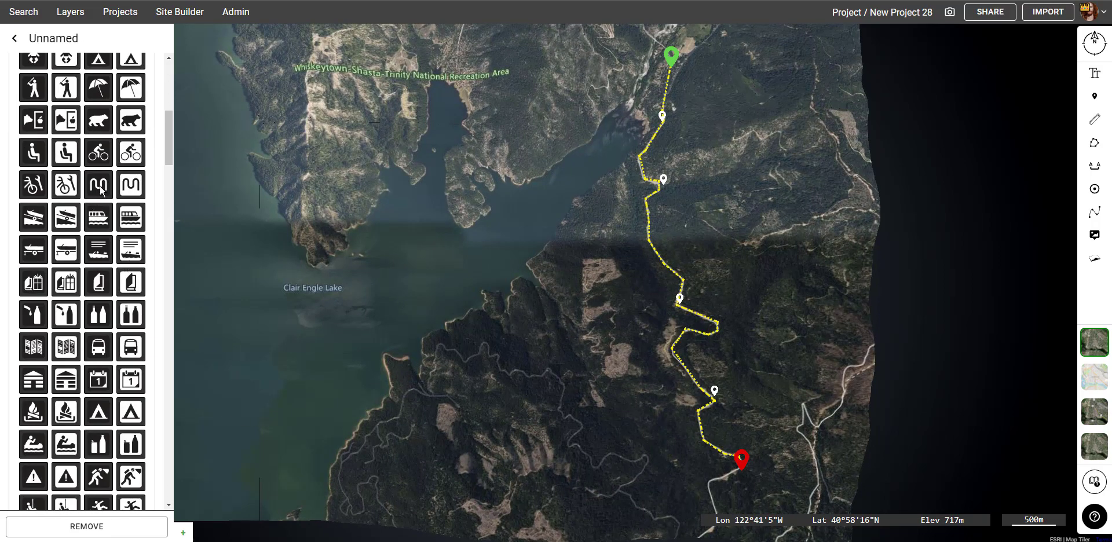
scroll(97, 278, "down", 2)
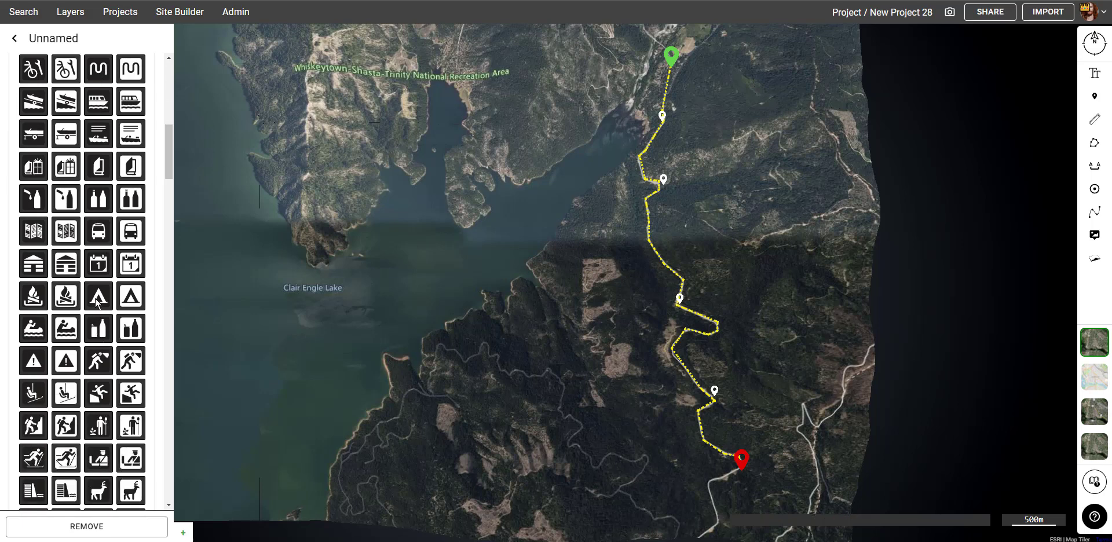
left_click(97, 298)
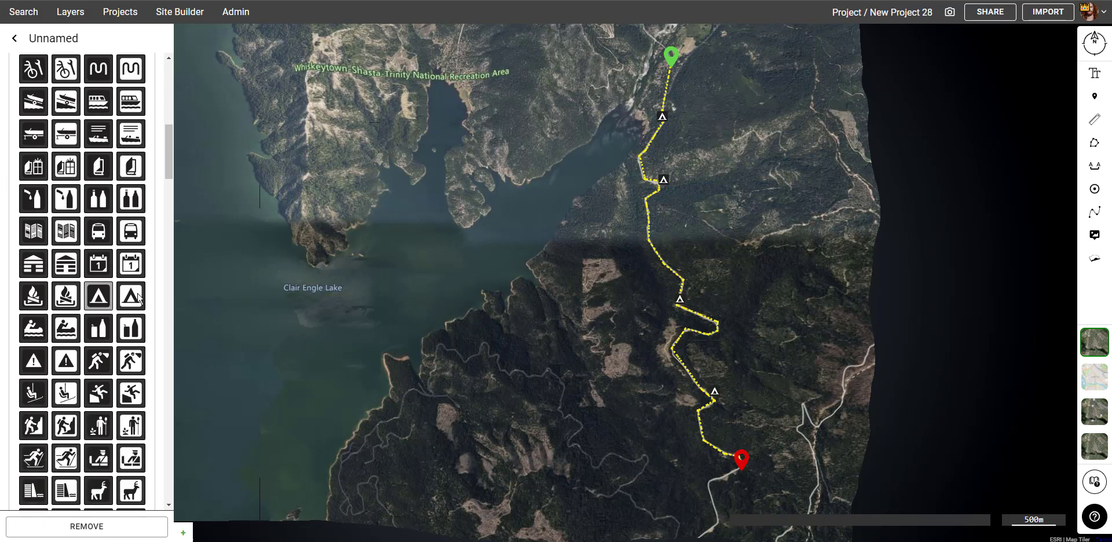
- Place the mountain lake photo on the northern part of the trail near the second tent icon and set its size to 75
scroll(623, 207, "down", 3)
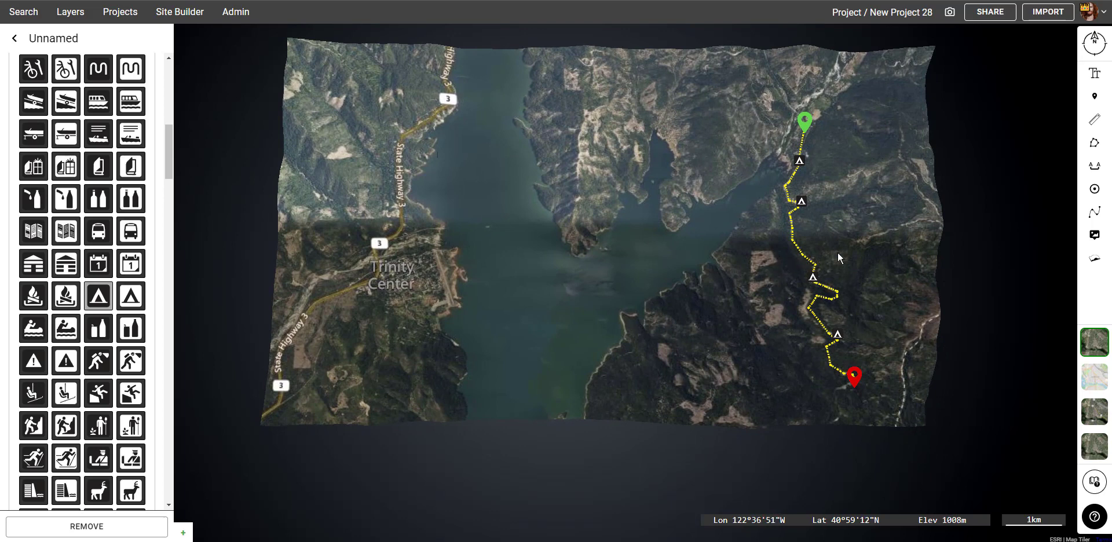
left_click(1095, 236)
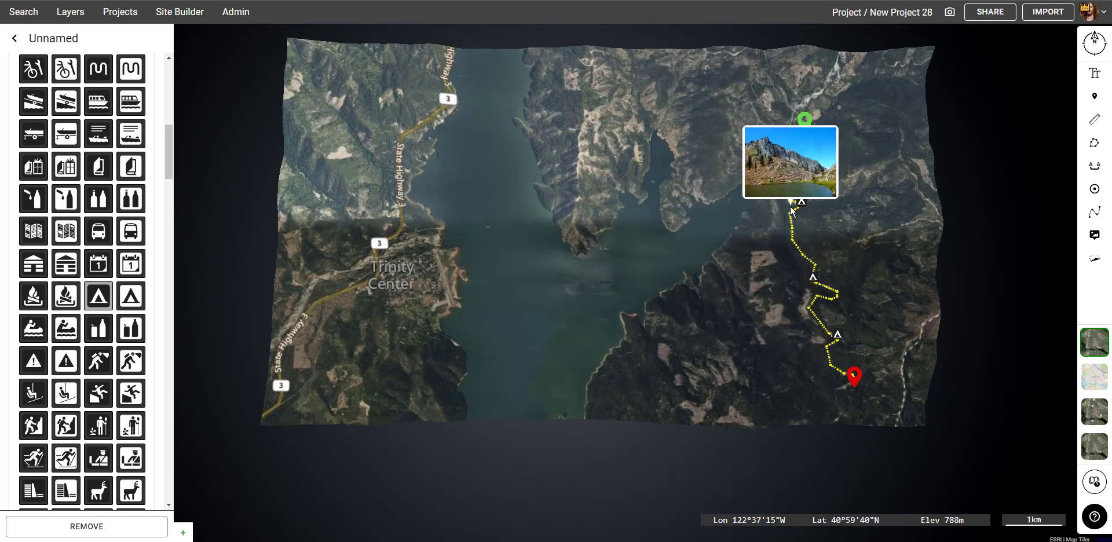
left_click(736, 267)
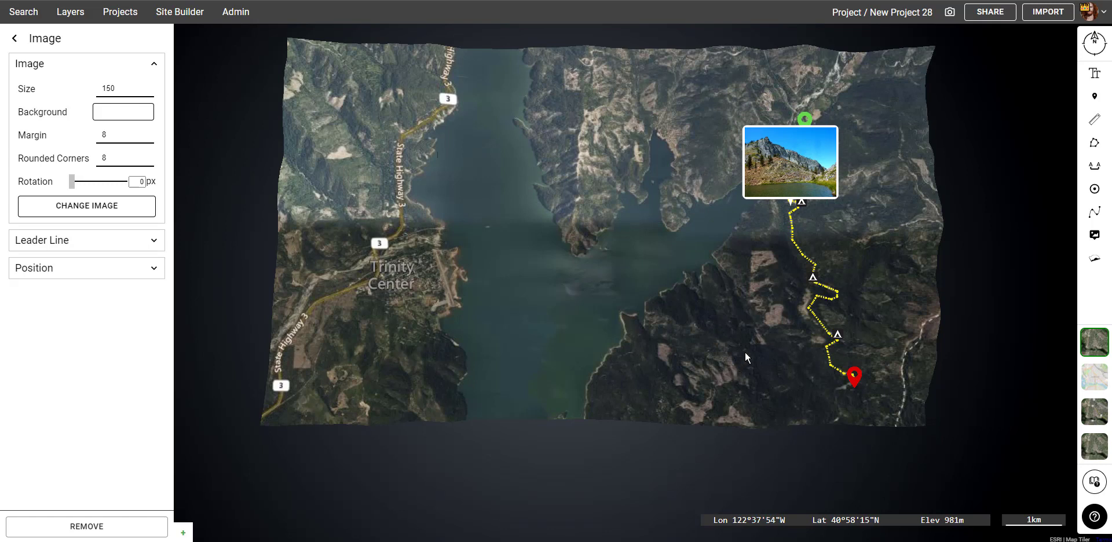
left_click_drag(146, 88, 88, 93)
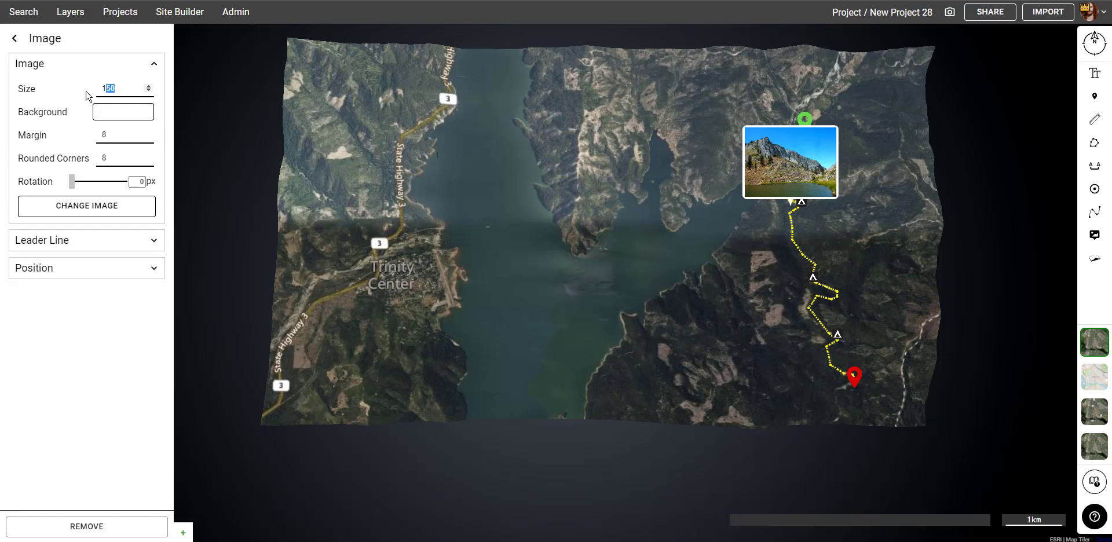
type("75")
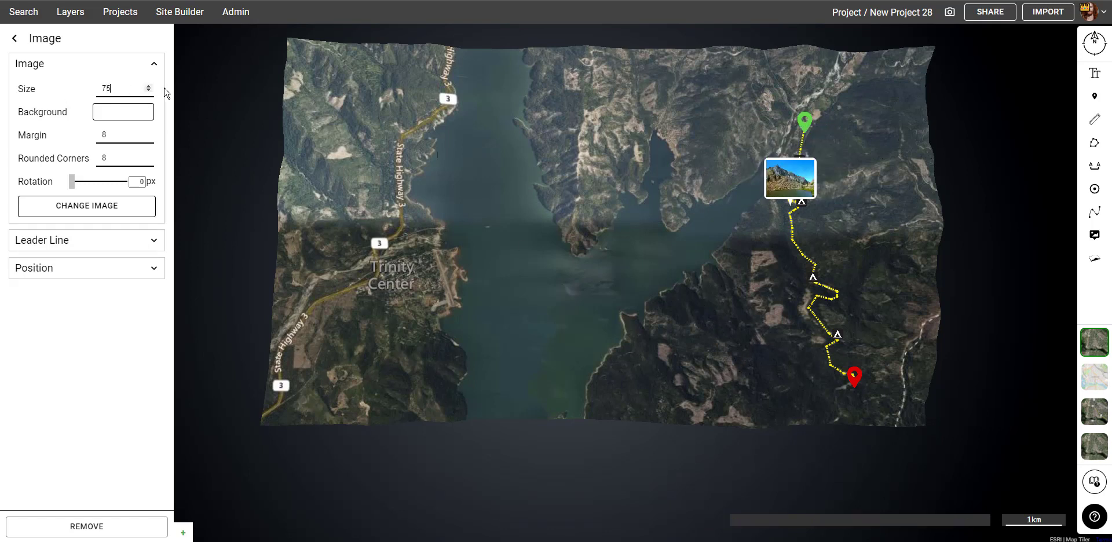
- Place a second image, the forested valley photo, at the red pin on the trail's south end
scroll(689, 235, "up", 3)
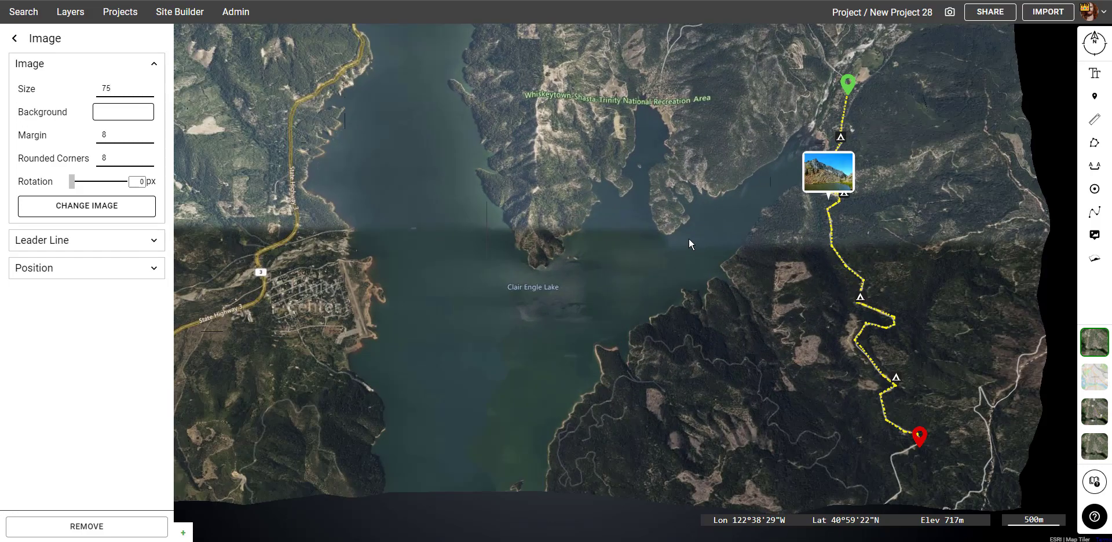
right_click_drag(728, 360, 734, 338)
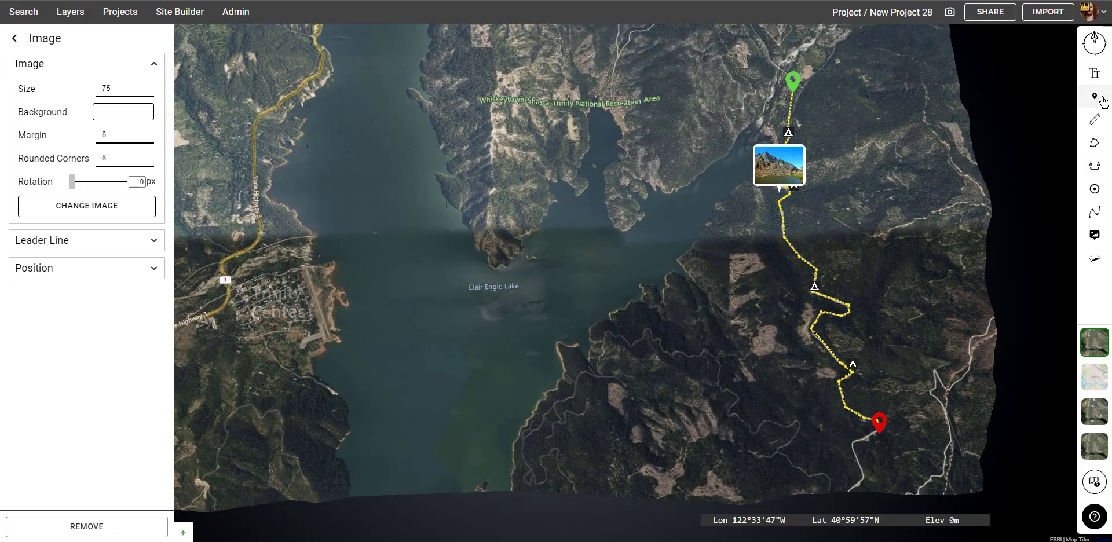
left_click(1095, 234)
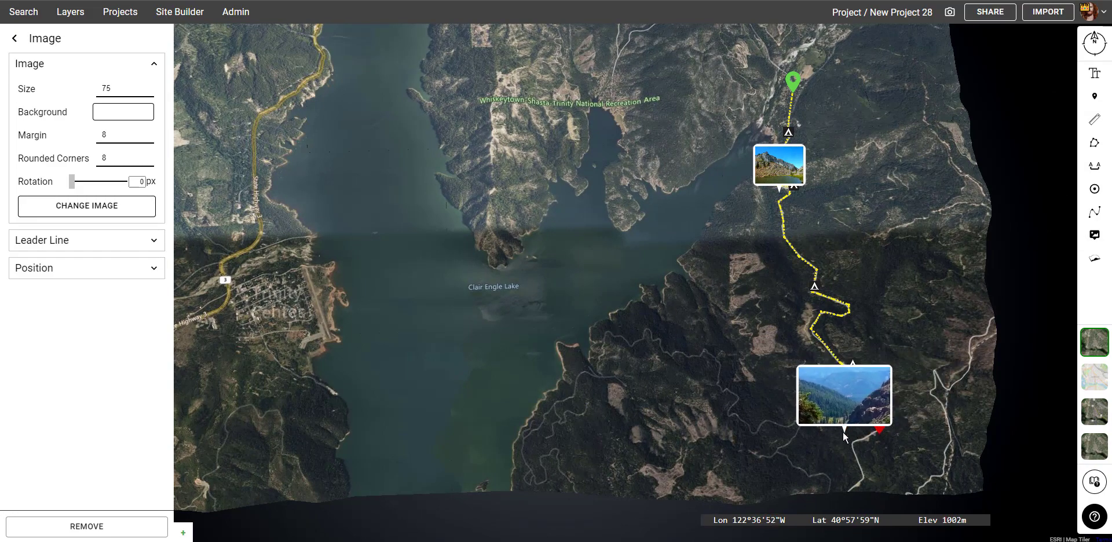
left_click(881, 433)
- Move the valley photo's label off the trail to a spot just northeast of the red pin
middle_click_drag(957, 341, 1002, 279)
scroll(950, 280, "down", 5)
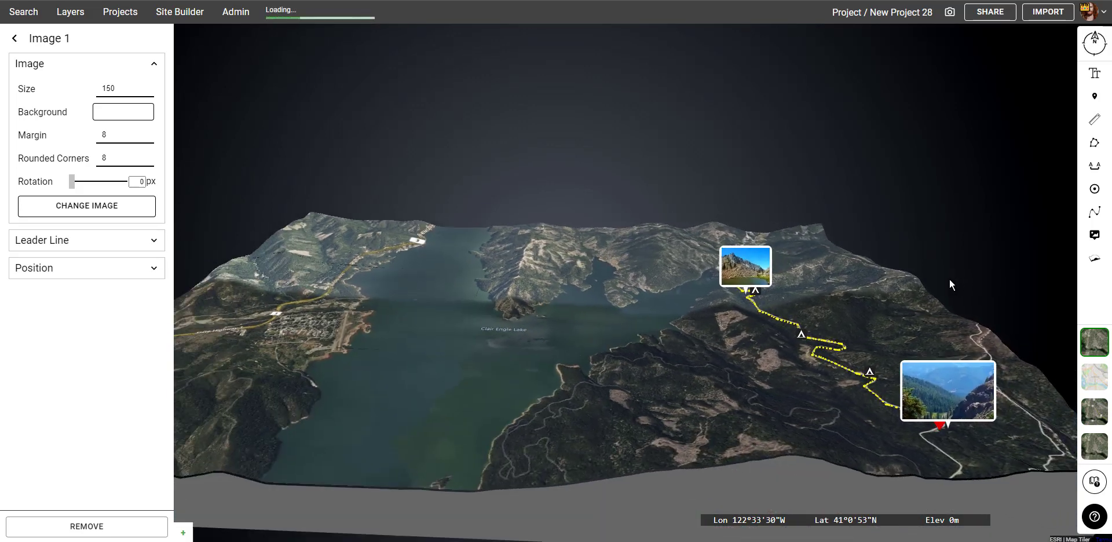
left_click(70, 12)
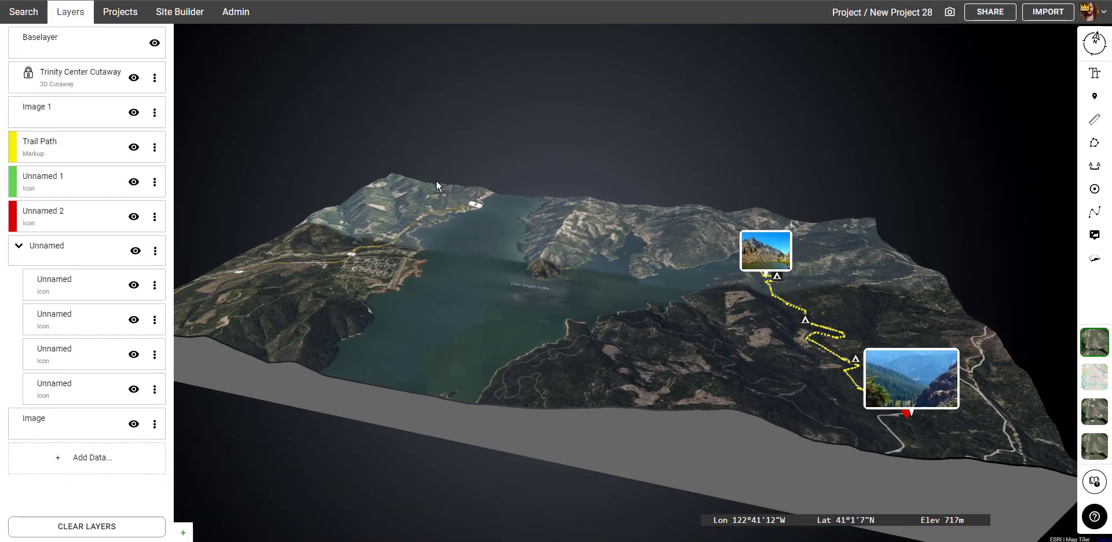
left_click(55, 116)
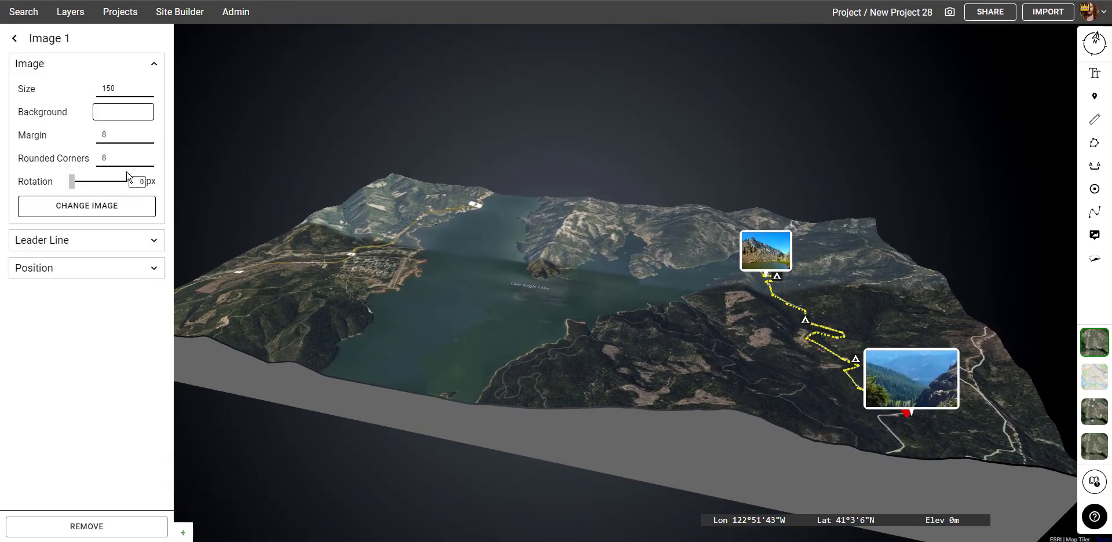
left_click(155, 242)
left_click(154, 389)
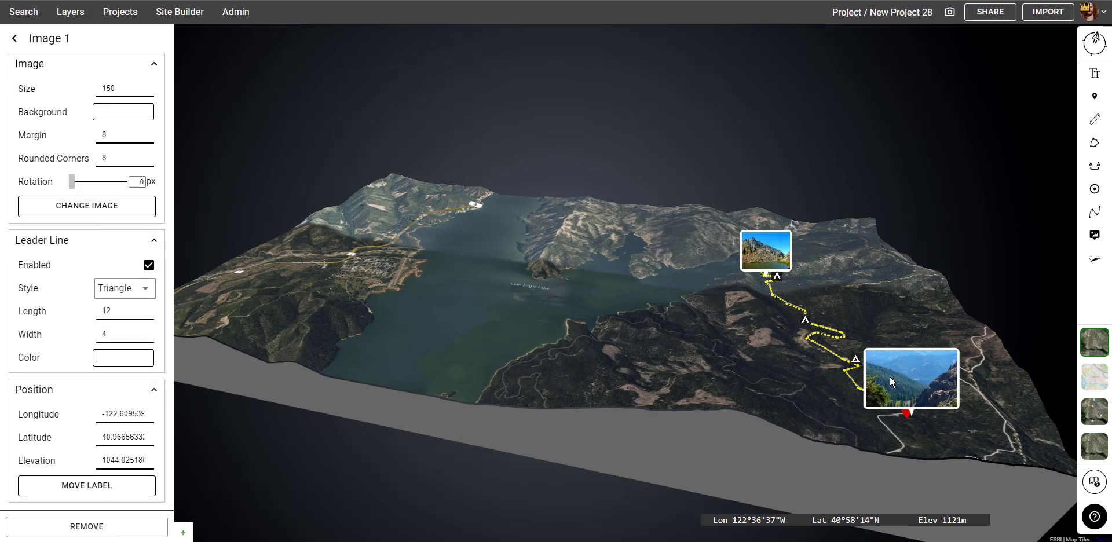
right_click_drag(913, 304, 924, 333)
left_click_drag(928, 345, 868, 325)
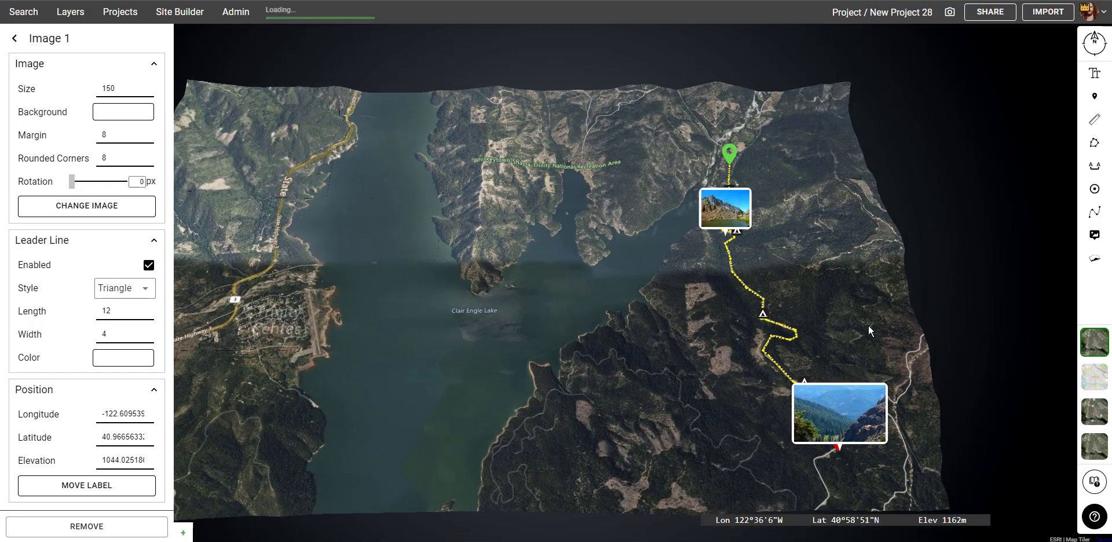
left_click(113, 488)
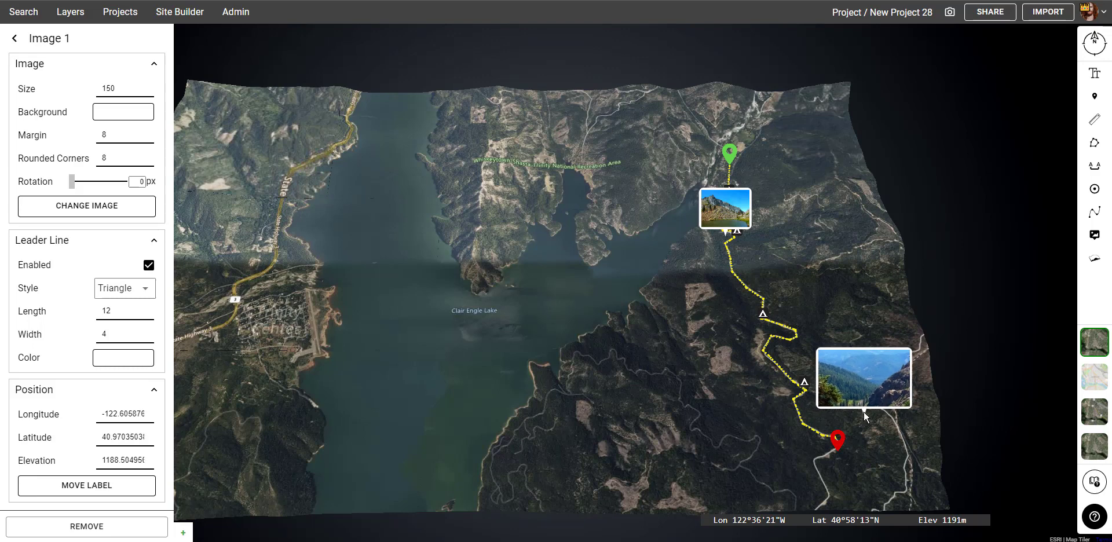
- Move the mountain lake photo's label southwest, off the trail and toward the lake shore
left_click(717, 220)
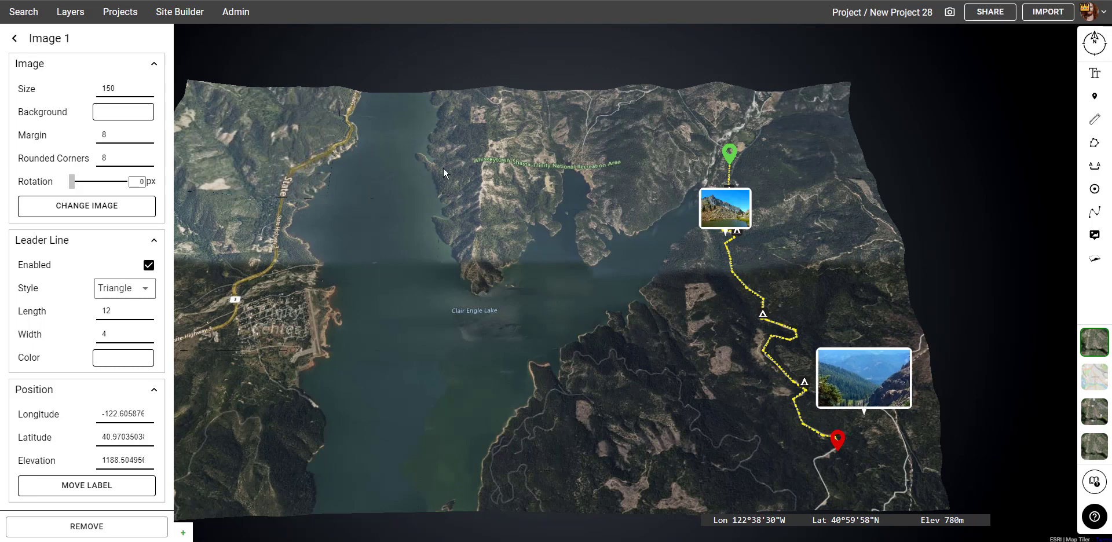
left_click(71, 16)
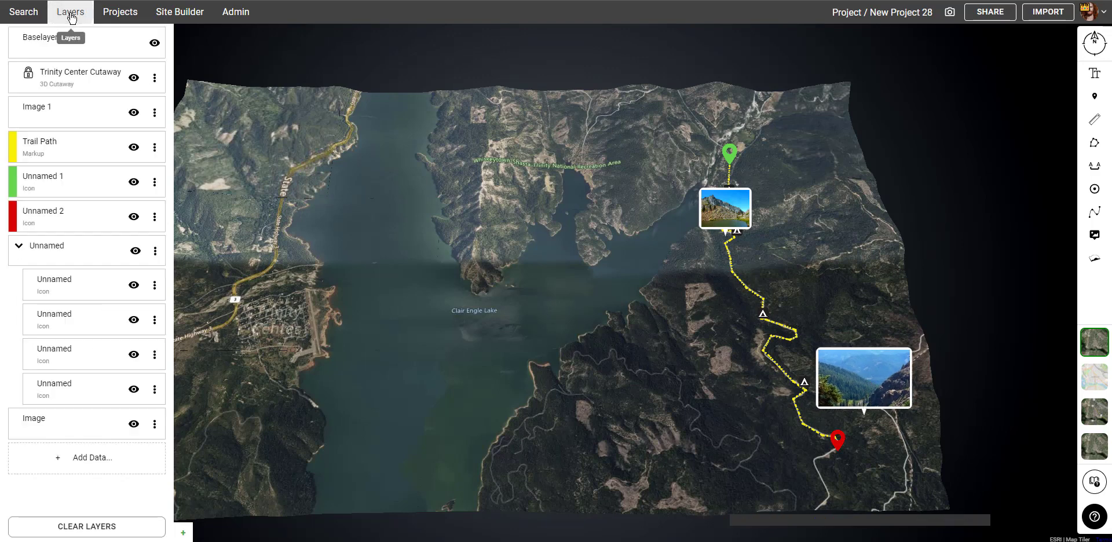
left_click(74, 423)
left_click(152, 268)
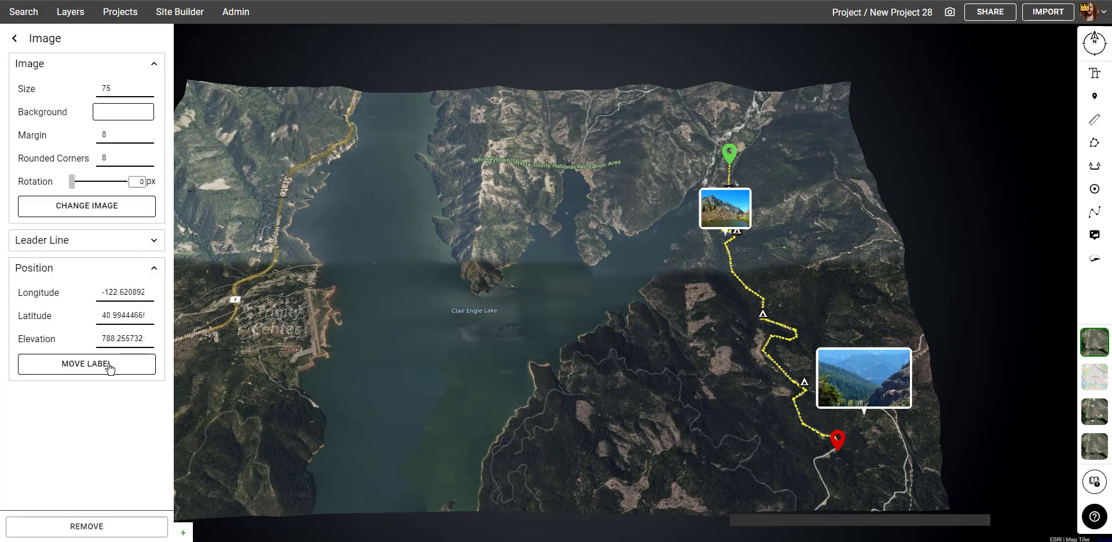
left_click(87, 364)
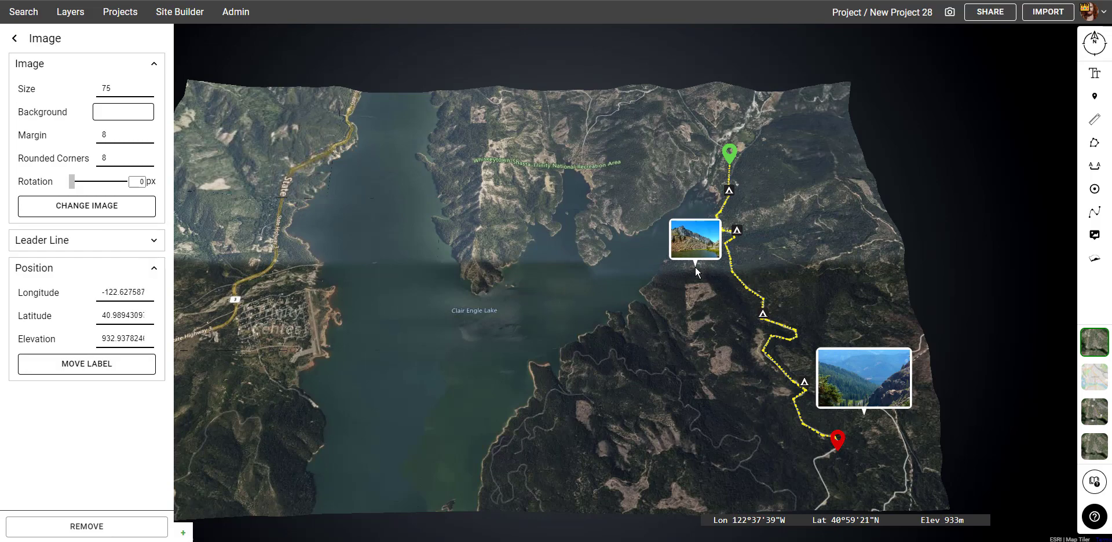
- Show the global LiDAR availability over the cutaway map in Site Builder
mouse_move(856, 288)
right_mouse_down()
mouse_move(846, 273)
mouse_move(867, 258)
mouse_move(868, 303)
right_mouse_up()
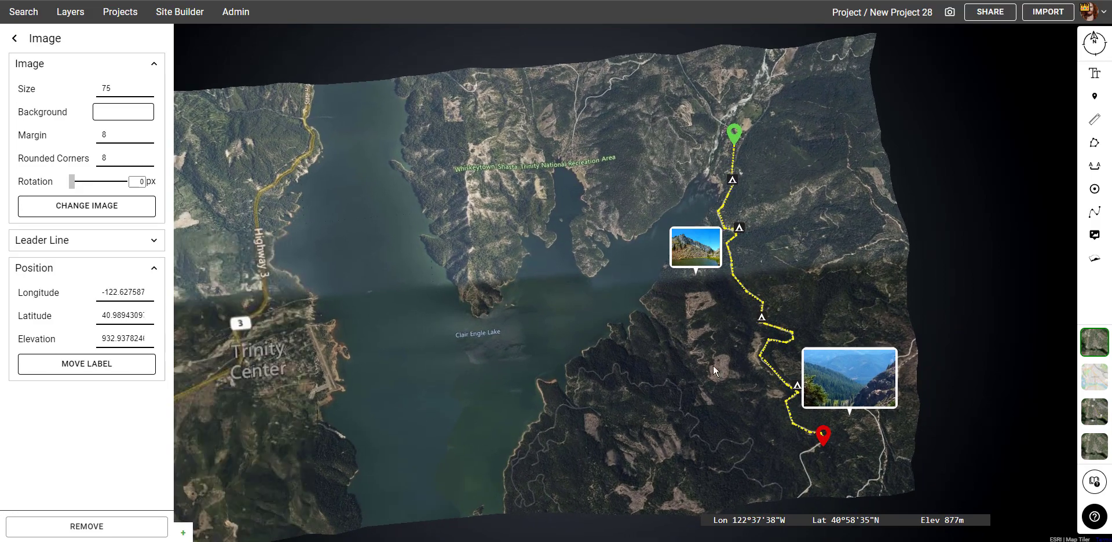
left_click_drag(714, 366, 749, 360)
right_click_drag(749, 360, 734, 364)
right_click_drag(751, 326, 761, 296)
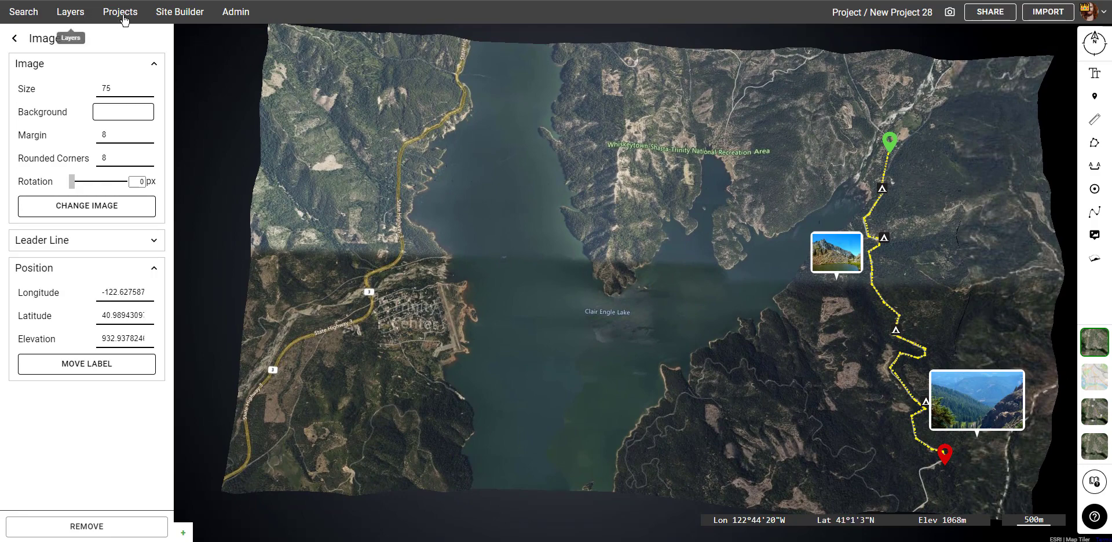
left_click(172, 21)
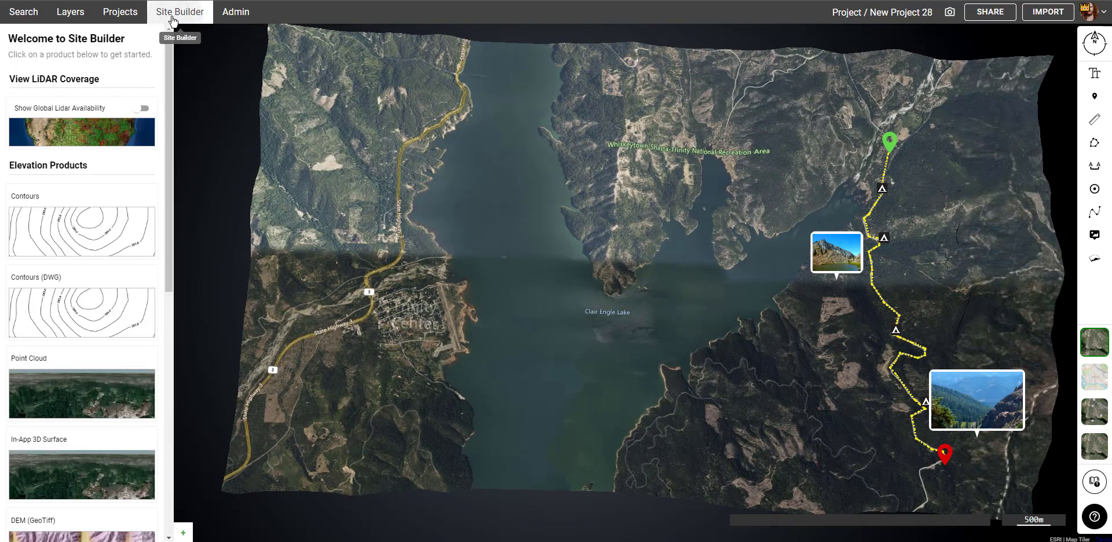
left_click(140, 109)
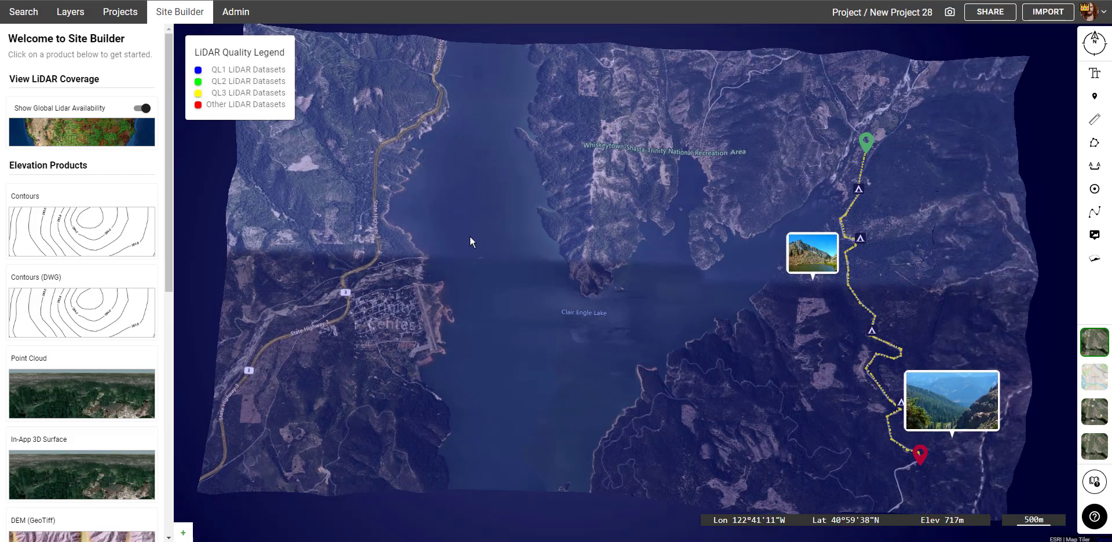
- Start a Point Cloud product and outline its site limits as a polygon around the peninsulas north of Clair Engle Lake
left_click(145, 360)
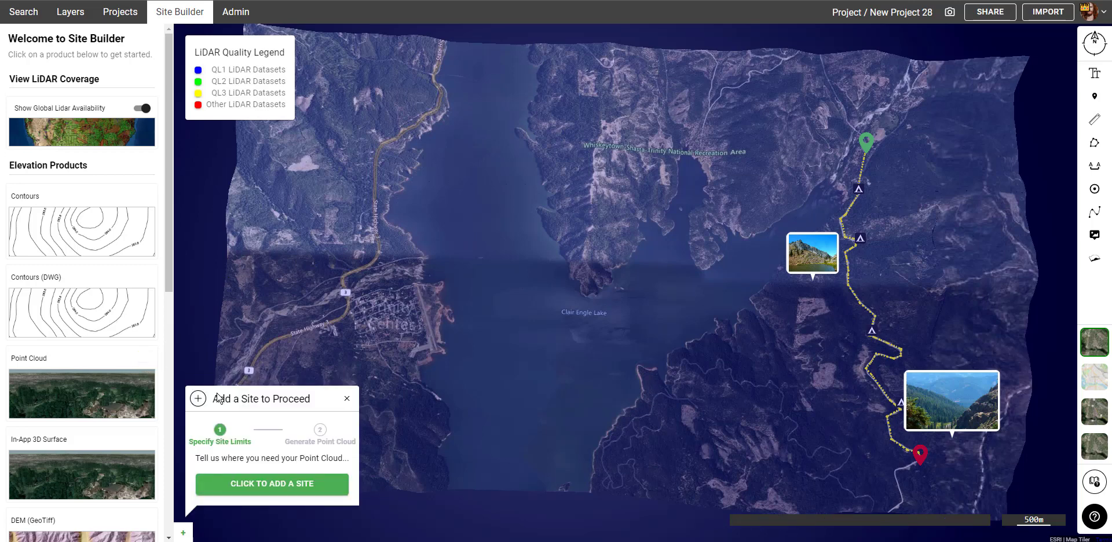
left_click(267, 487)
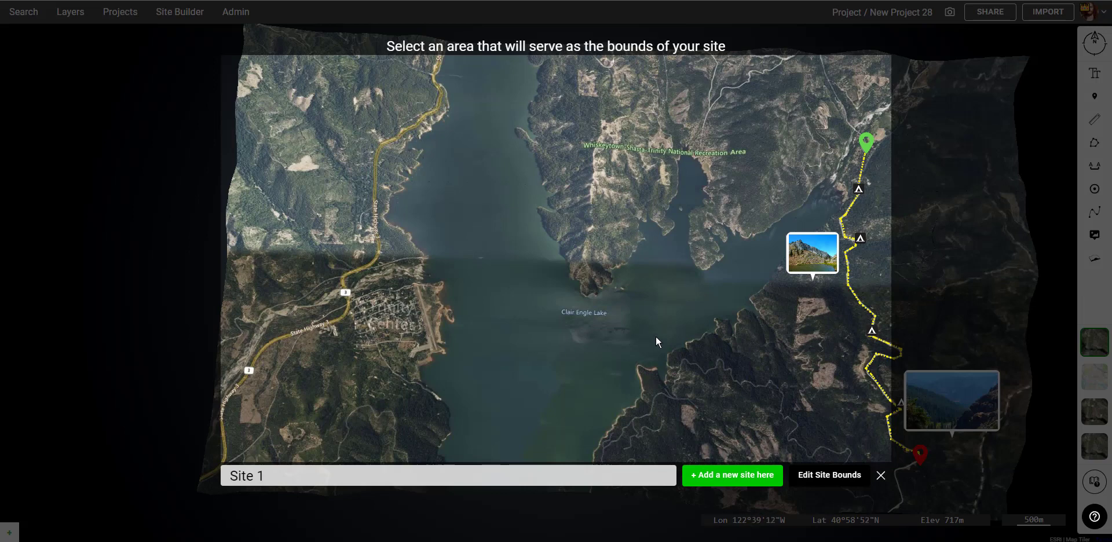
left_click(828, 476)
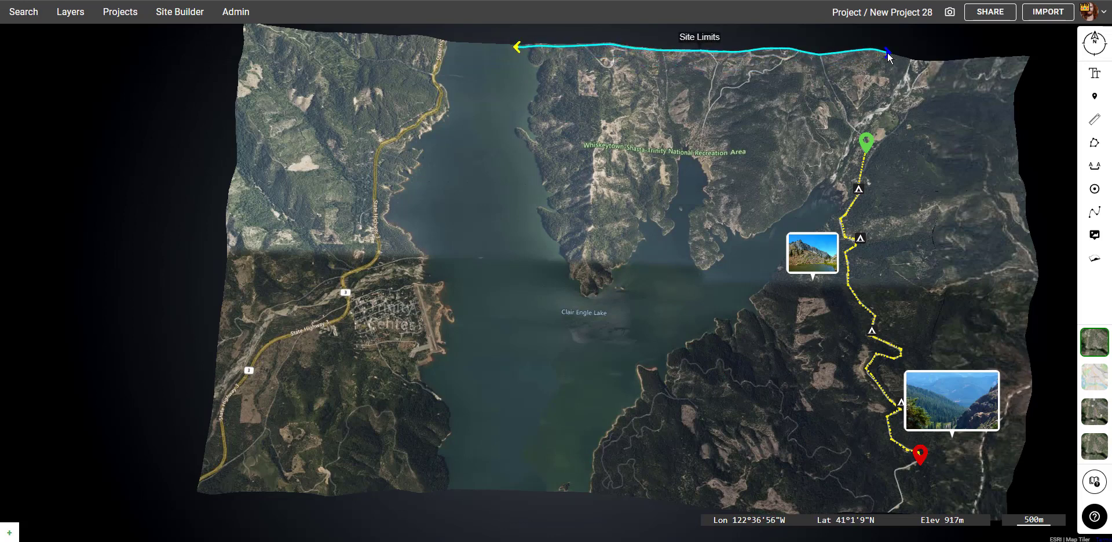
left_click(887, 53)
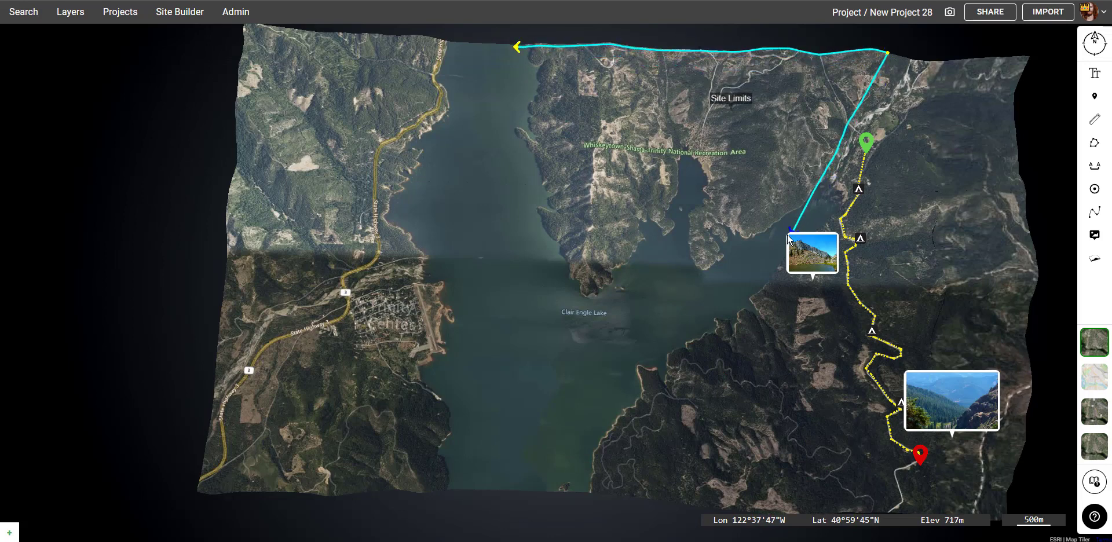
left_click(810, 216)
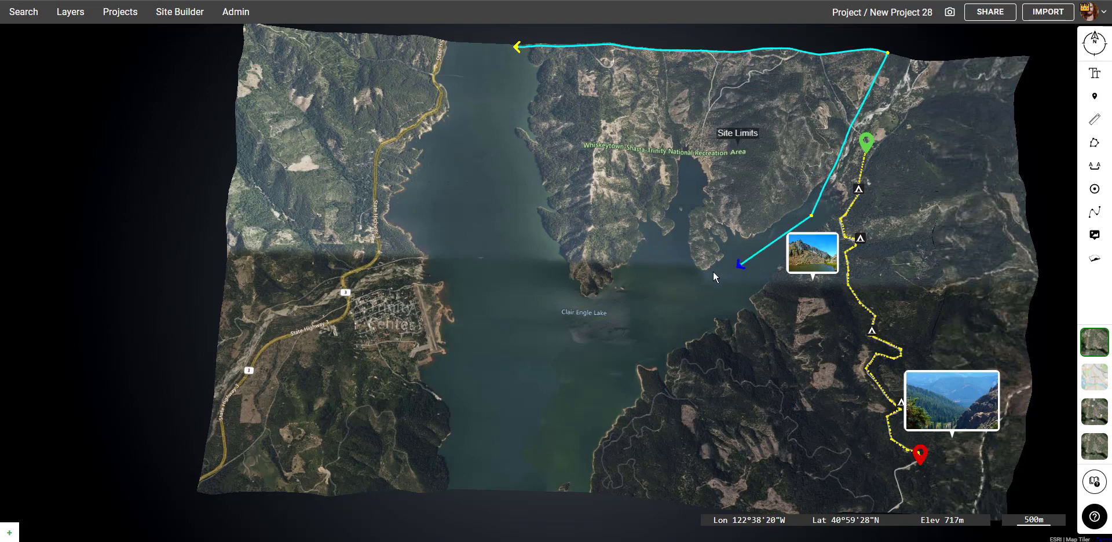
left_click(579, 304)
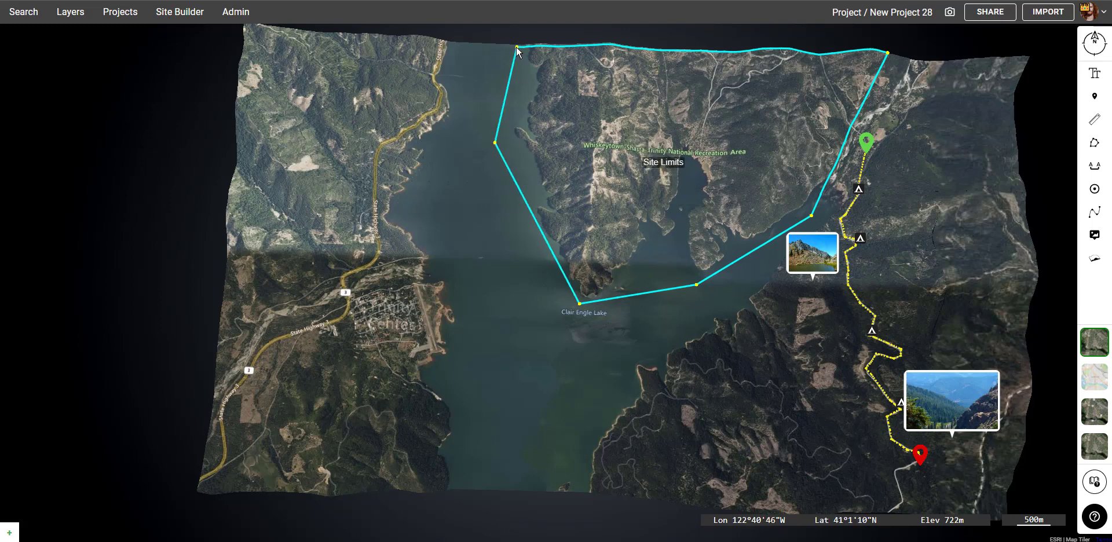
left_click(516, 47)
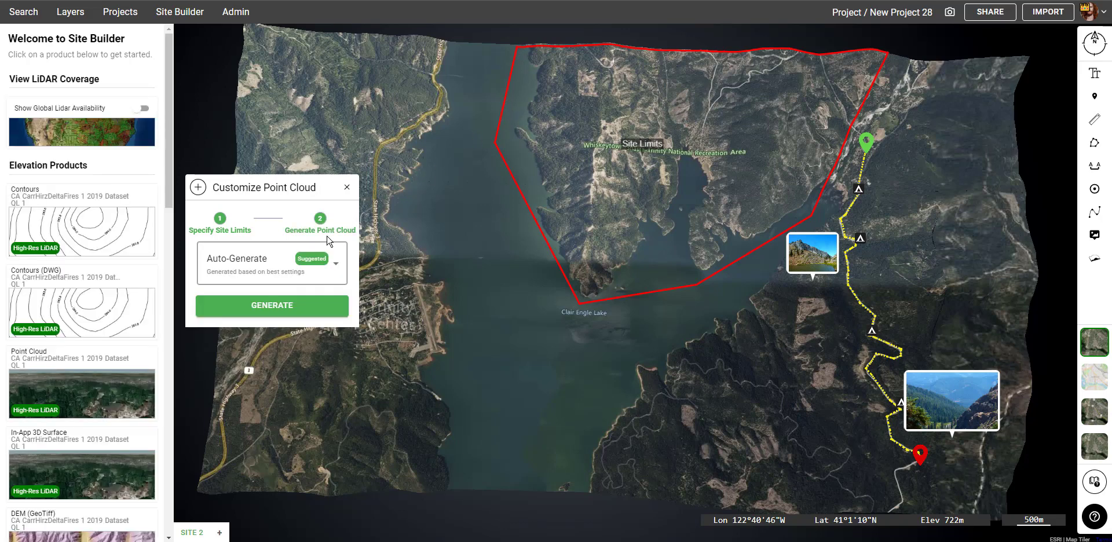
- Generate the point cloud for the outlined site with the suggested Auto-Generate settings and view its terrain up close
left_click(273, 307)
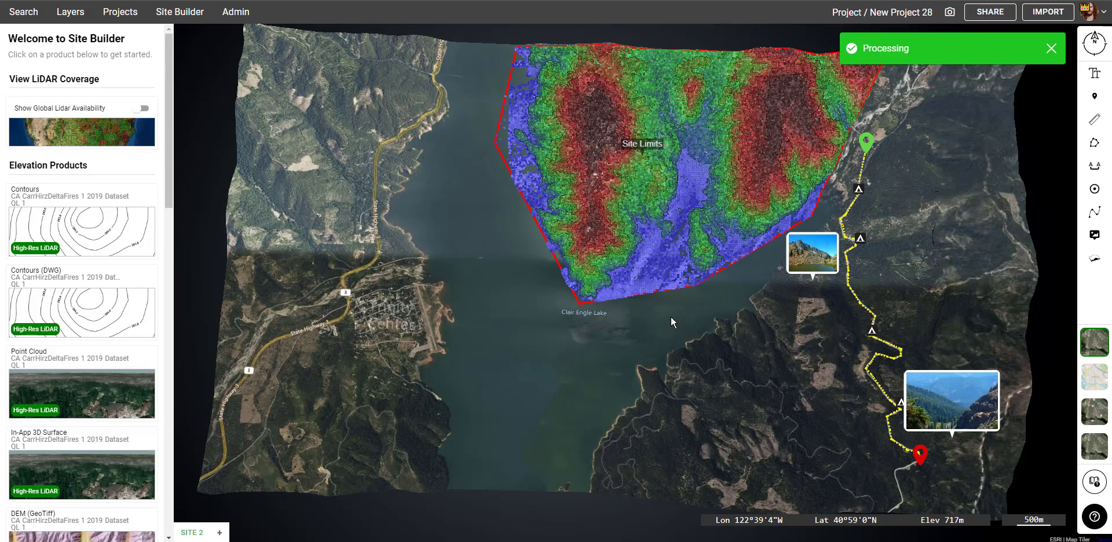
left_click_drag(680, 342, 680, 368)
middle_click_drag(680, 364, 733, 287)
scroll(687, 290, "up", 10)
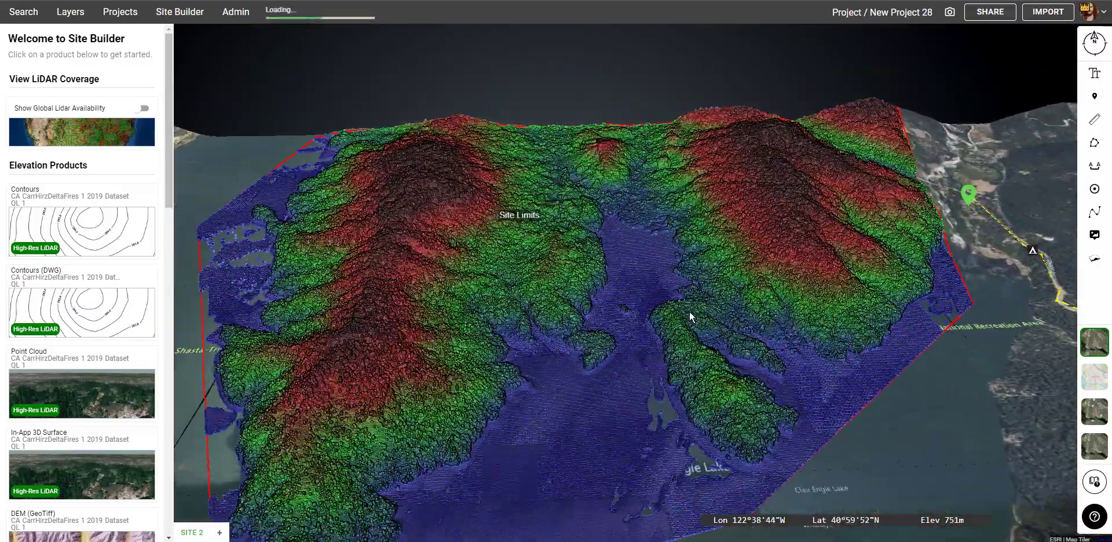
scroll(586, 359, "down", 5)
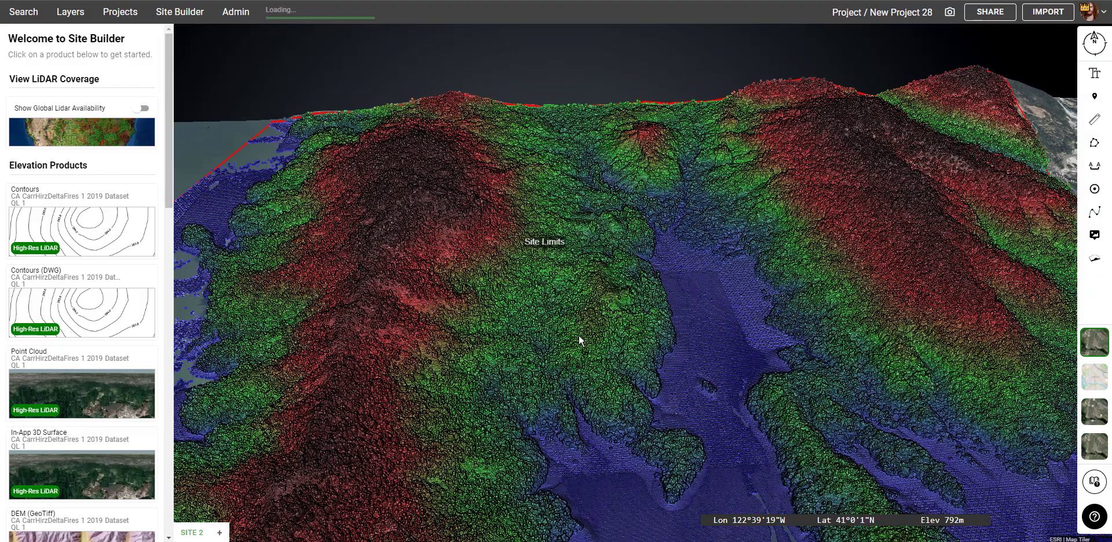
- Collapse the campsite icon group in the layer list and apply the Default preset to the Point Cloud layer
left_click(66, 17)
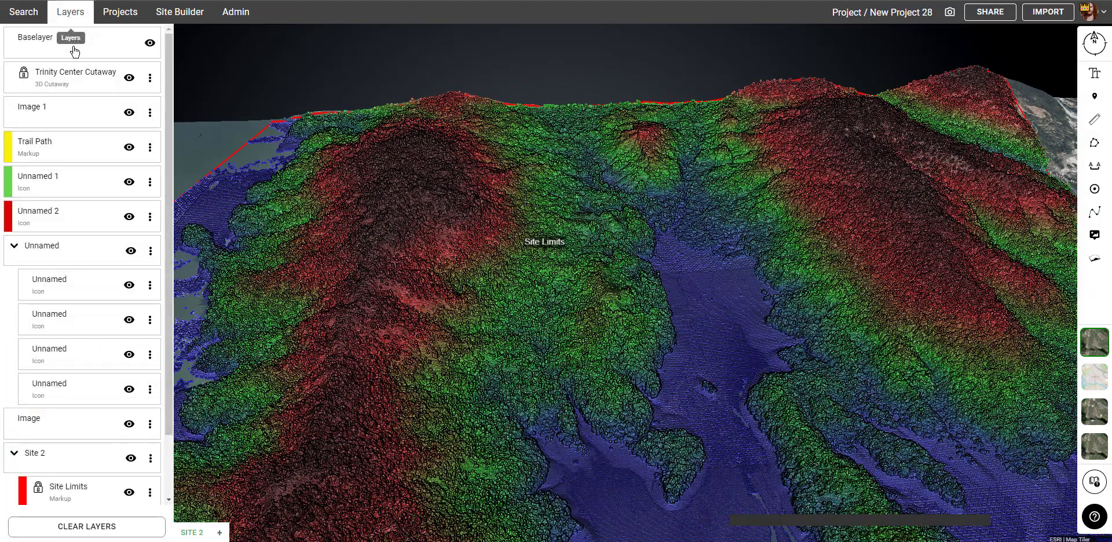
left_click(15, 247)
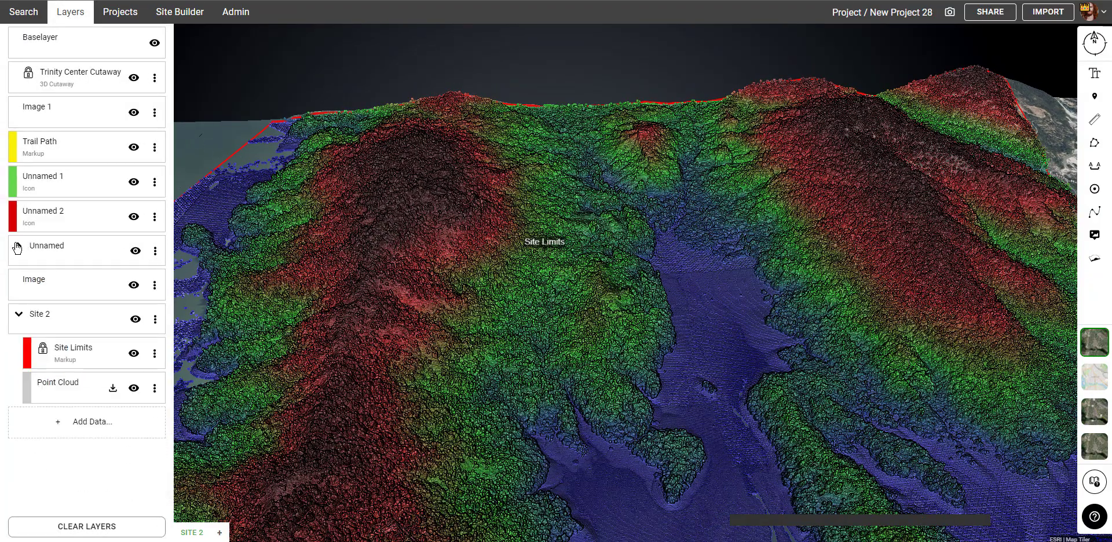
left_click(61, 392)
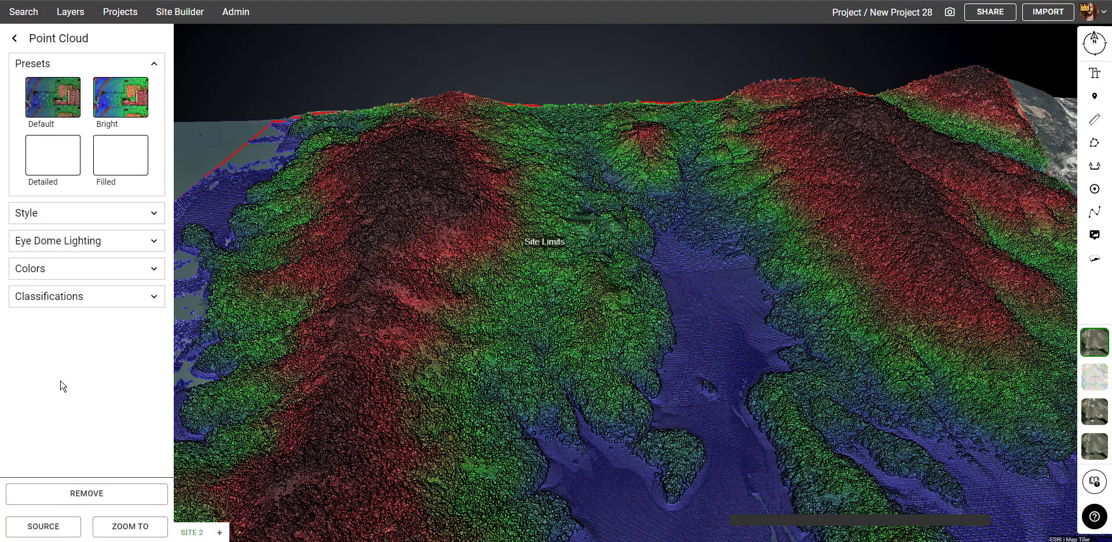
left_click(61, 116)
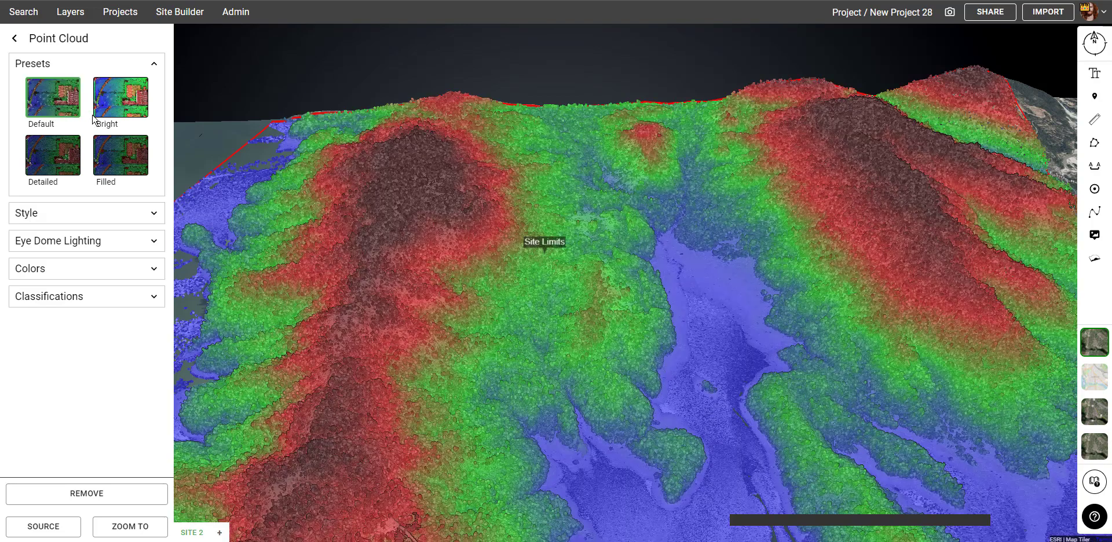
- Try the Bright, Detailed and Filled presets on the point cloud and return to Default
left_click(131, 110)
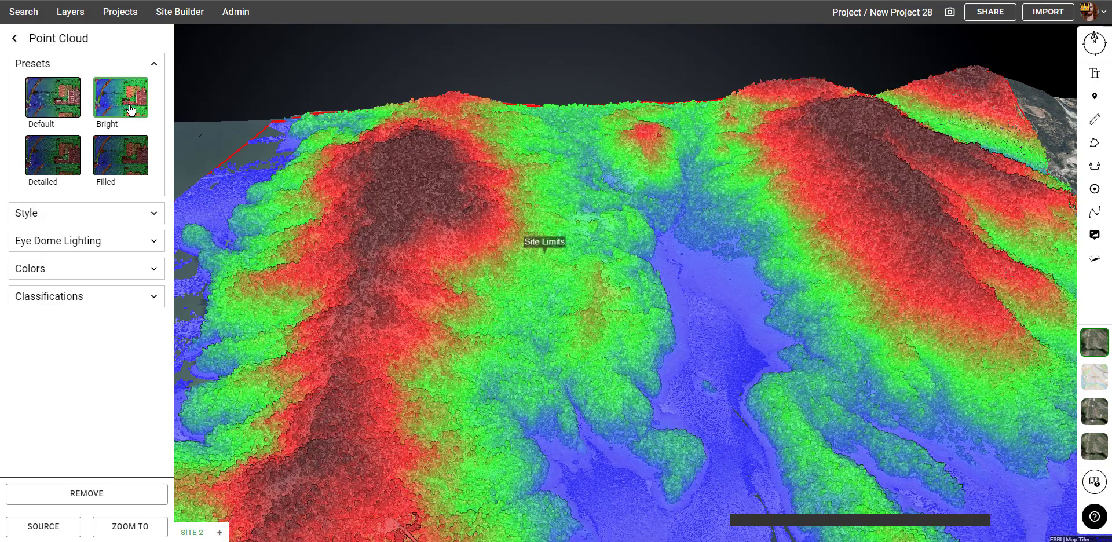
left_click(66, 162)
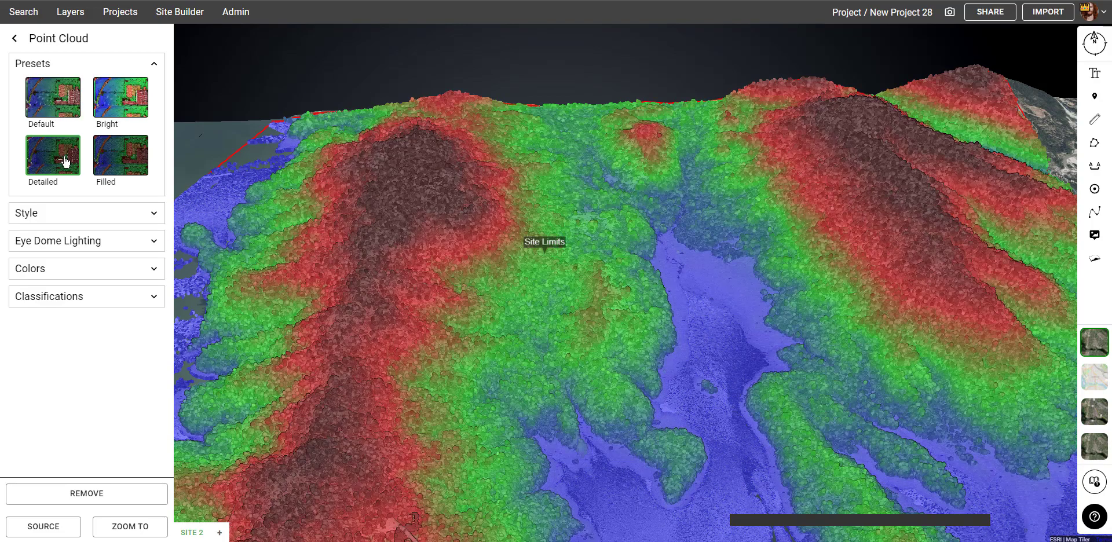
left_click(125, 163)
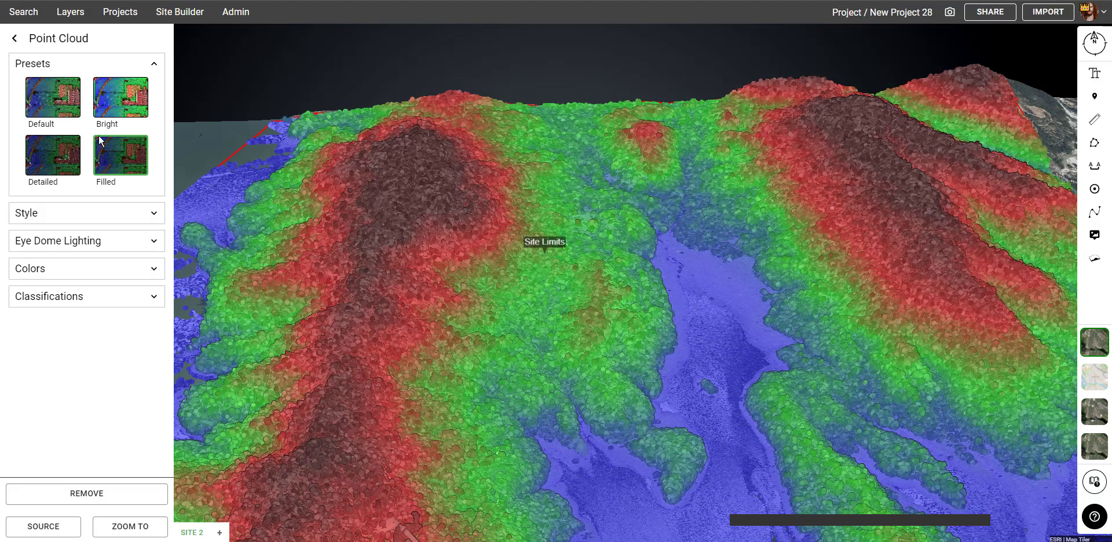
left_click(67, 104)
- Examine the point cloud's ridges, shoreline and individual trees across the peninsulas, both up close and from a distance
scroll(537, 416, "up", 3)
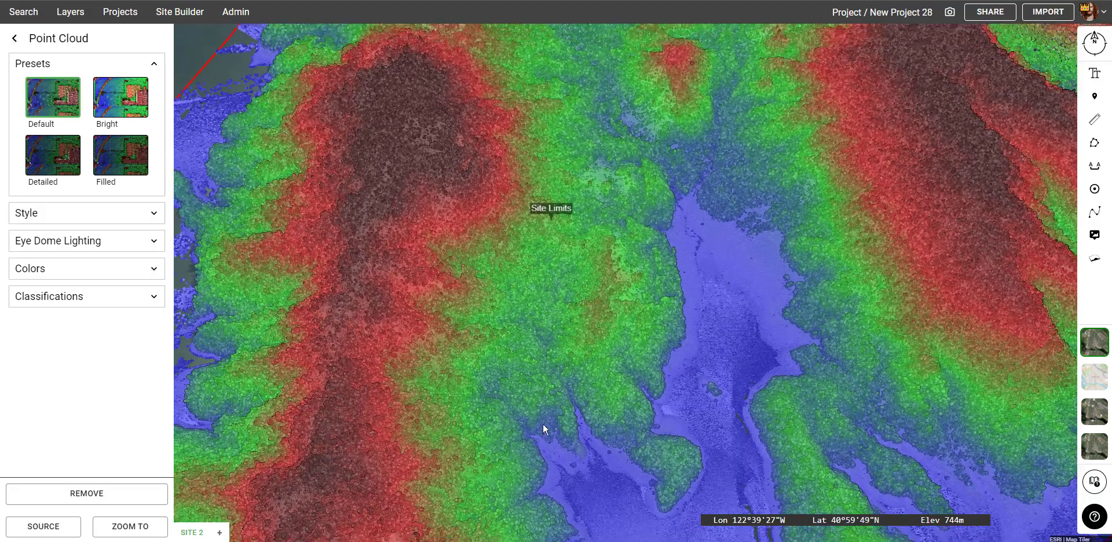
scroll(577, 400, "down", 5)
scroll(527, 279, "up", 3)
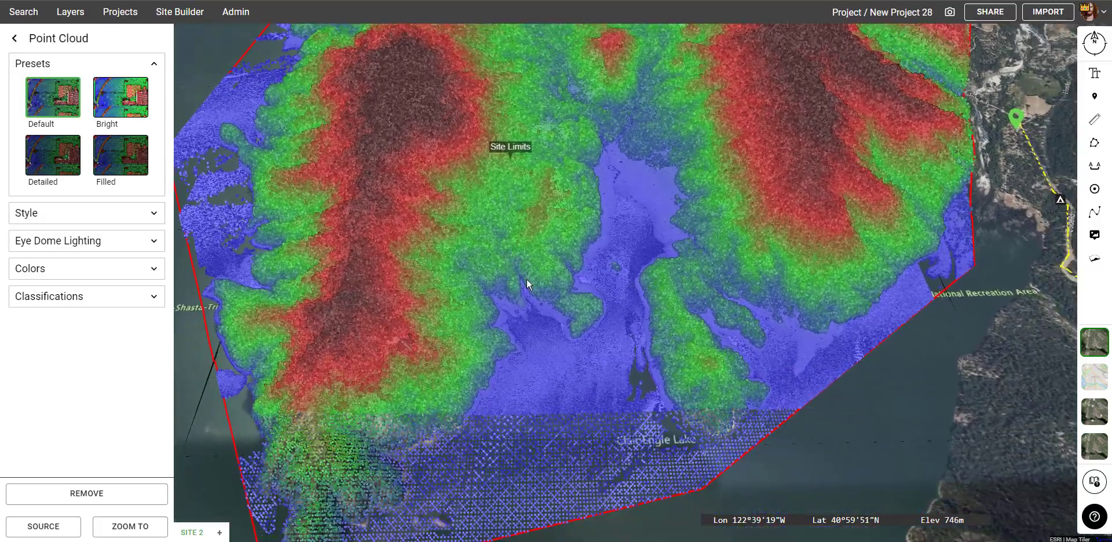
left_click_drag(526, 279, 495, 407)
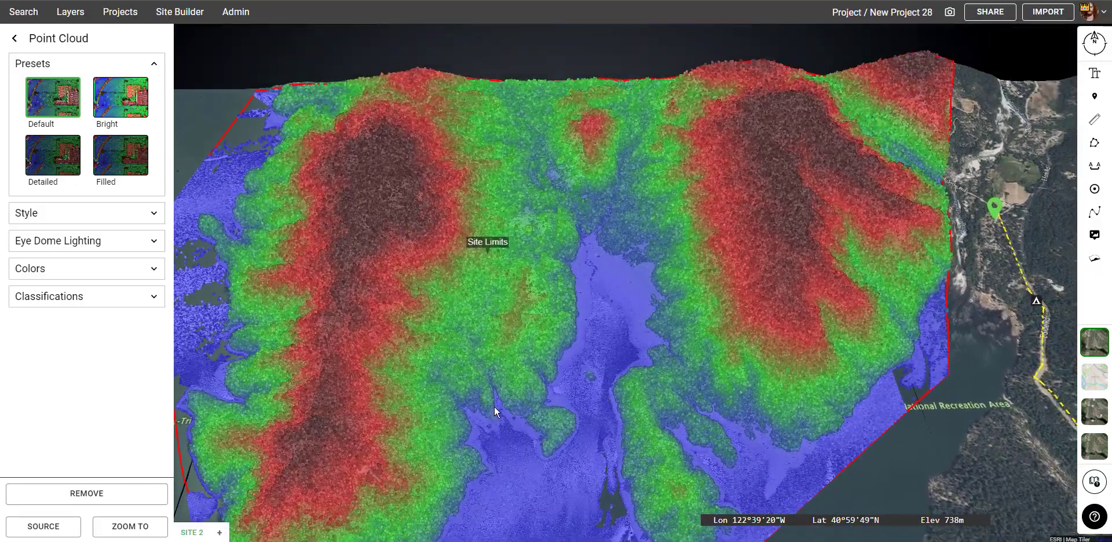
middle_click_drag(537, 434, 591, 270)
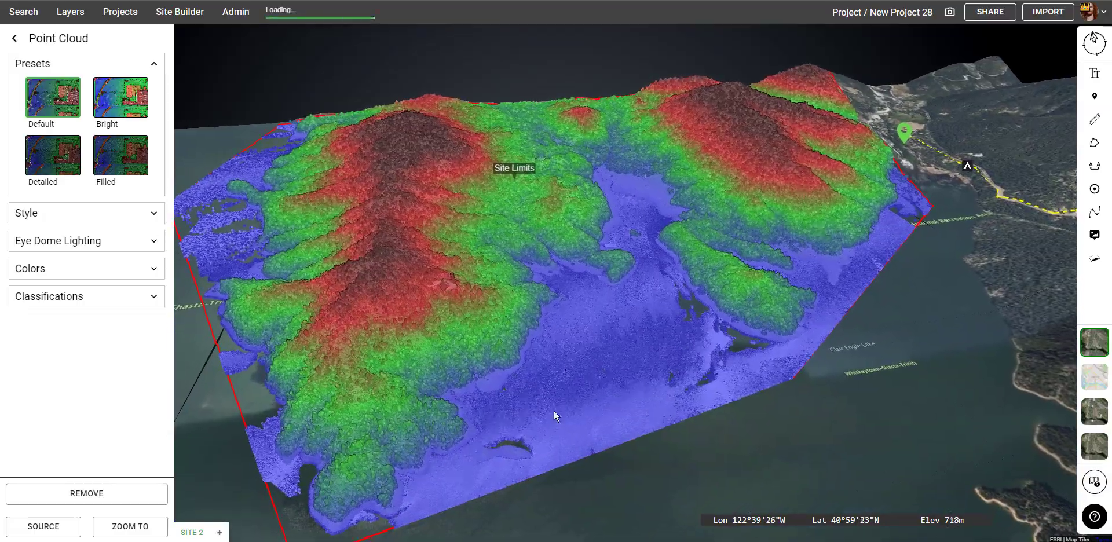
left_click_drag(553, 412, 560, 346)
scroll(559, 341, "up", 8)
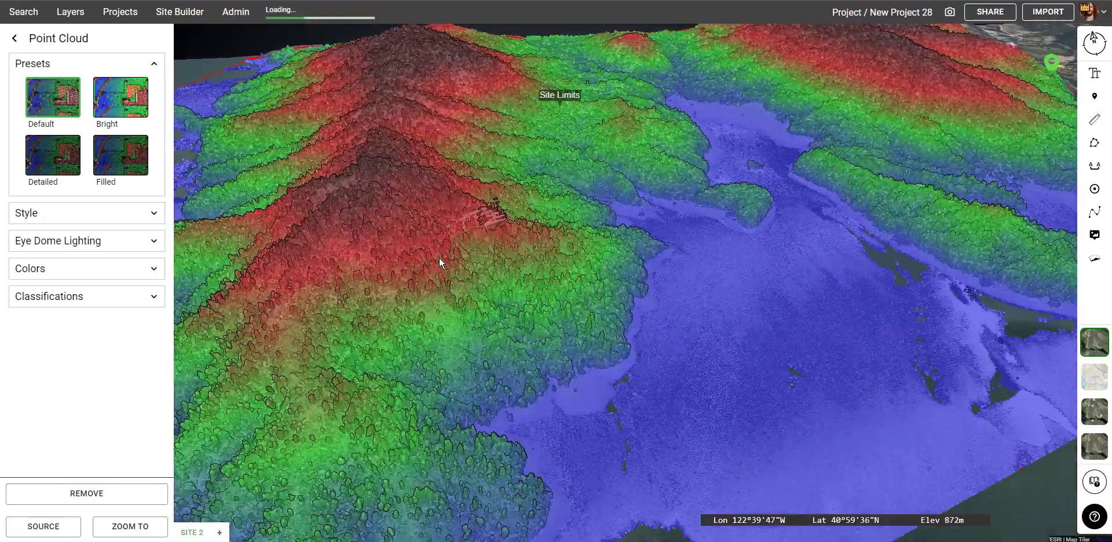
scroll(441, 295, "up", 3)
scroll(441, 294, "down", 2)
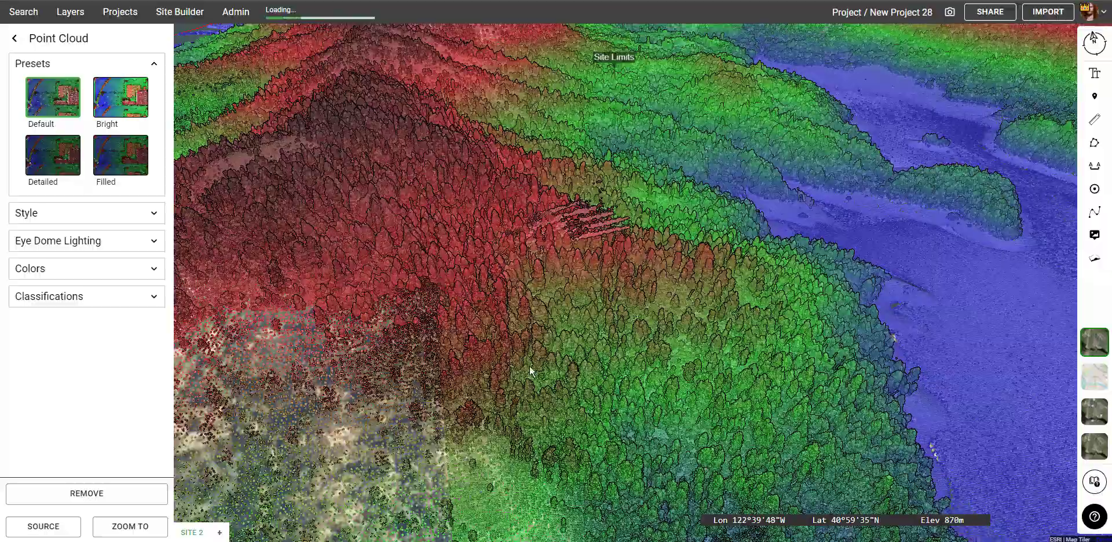
mouse_move(530, 366)
middle_mouse_down()
mouse_move(540, 371)
mouse_move(475, 372)
mouse_move(530, 382)
middle_mouse_up()
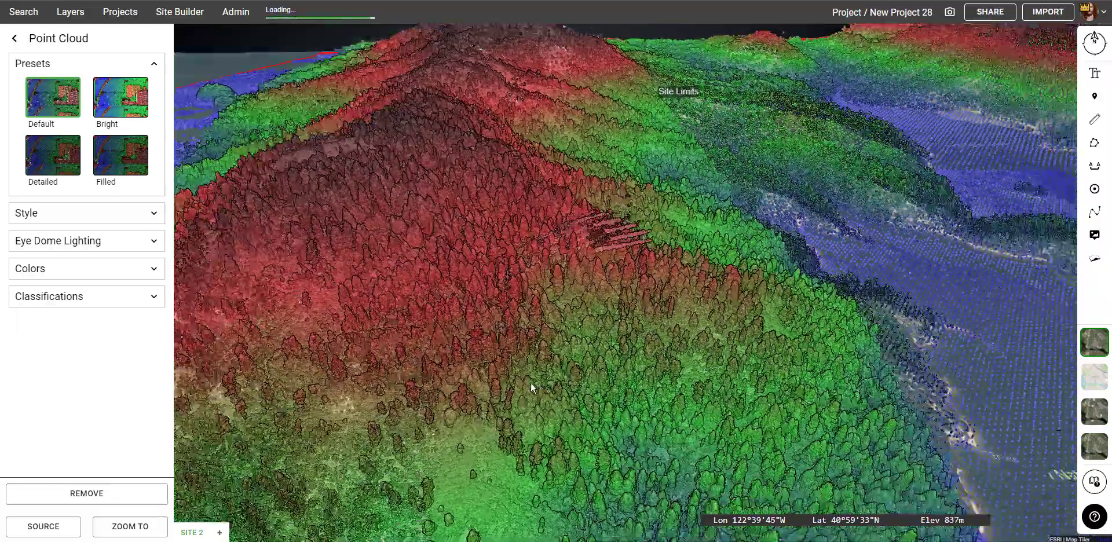
scroll(624, 369, "down", 5)
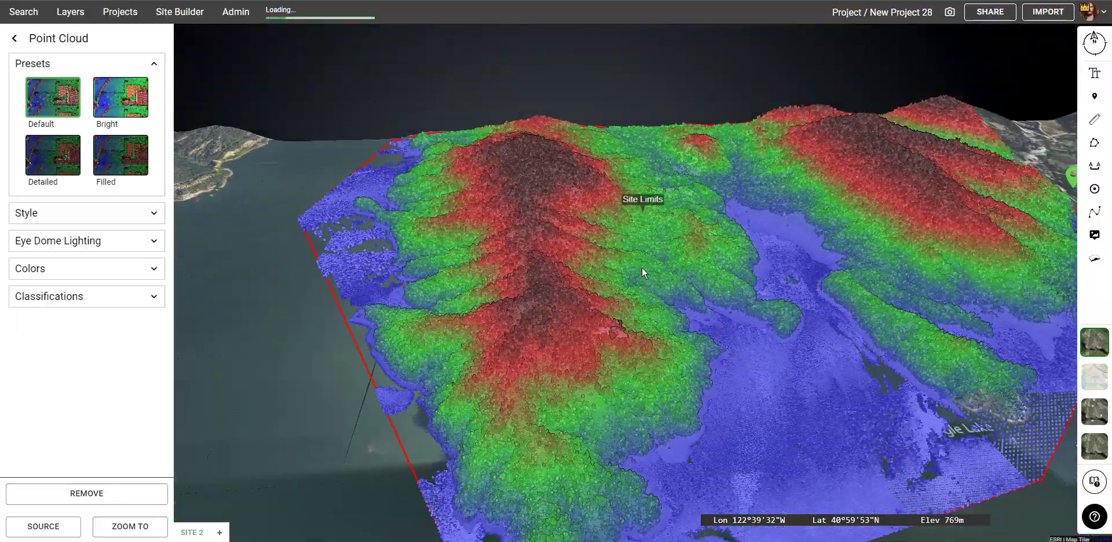
scroll(642, 267, "down", 3)
middle_click_drag(679, 348, 640, 342)
- Unlock the Site Limits layer and make its red outline color fully transparent
left_click(70, 11)
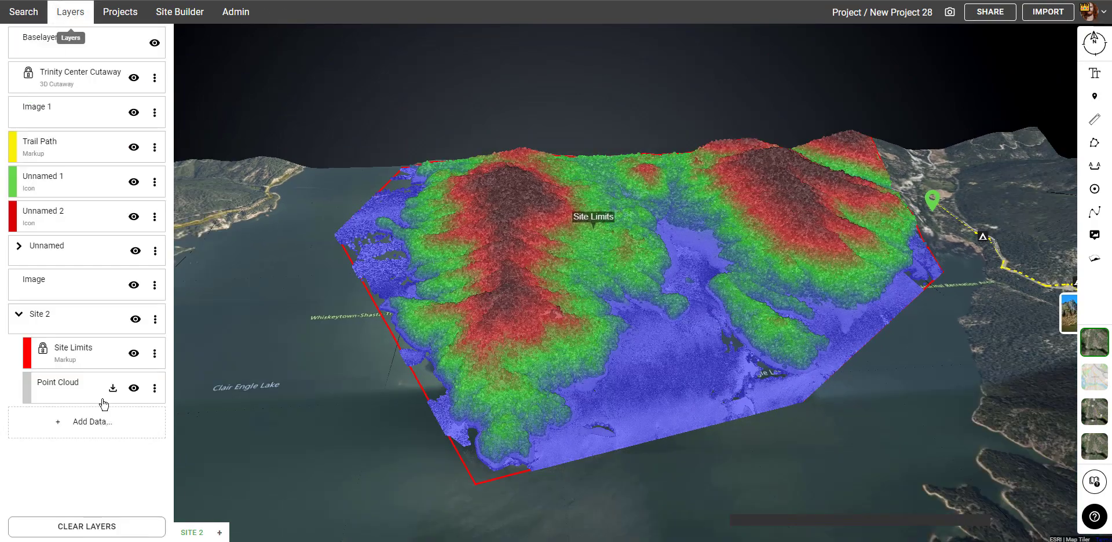
left_click(155, 353)
left_click(149, 305)
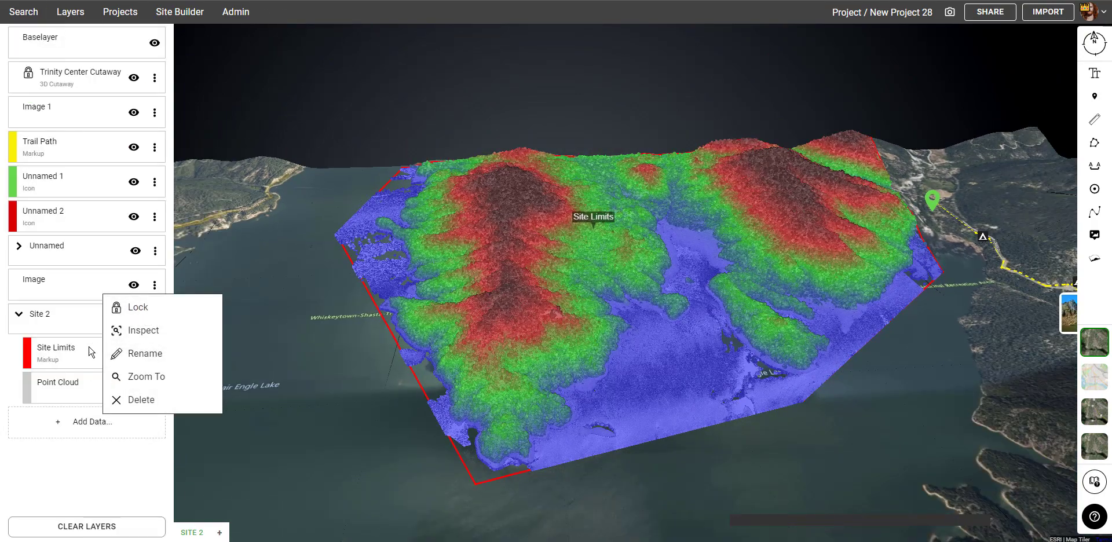
left_click(153, 144)
left_click(153, 339)
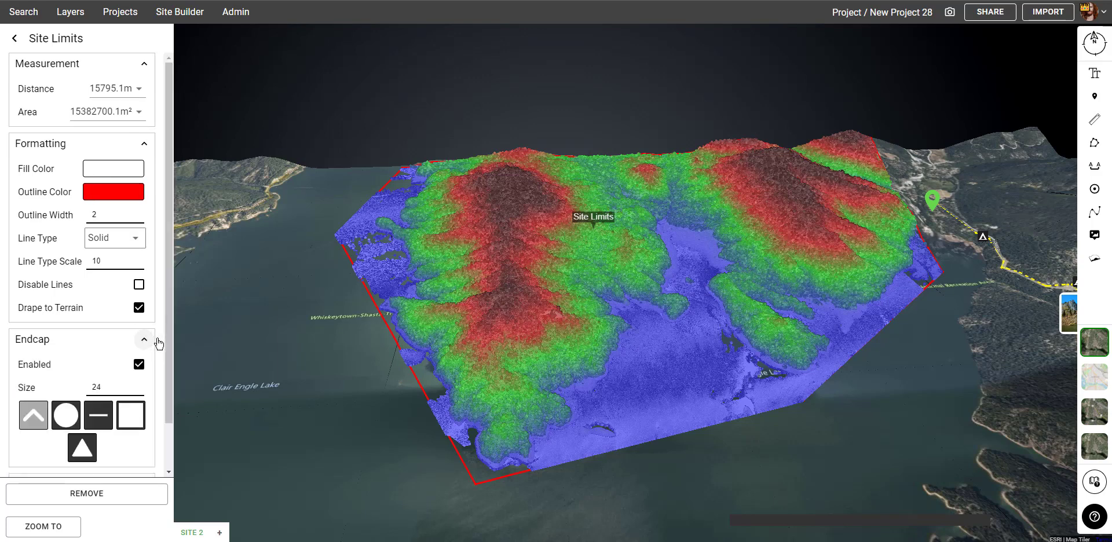
left_click(125, 196)
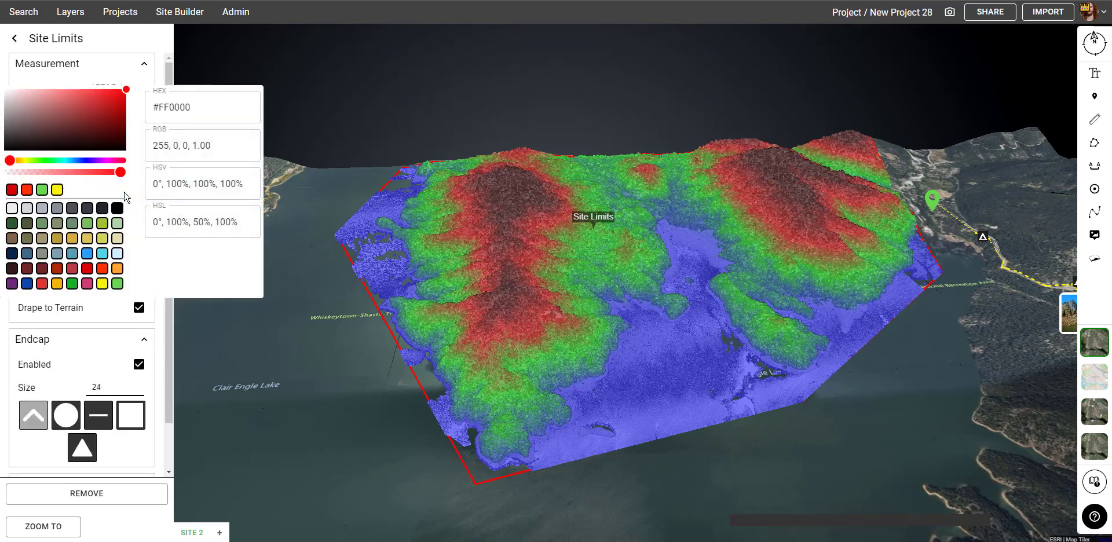
left_click(123, 49)
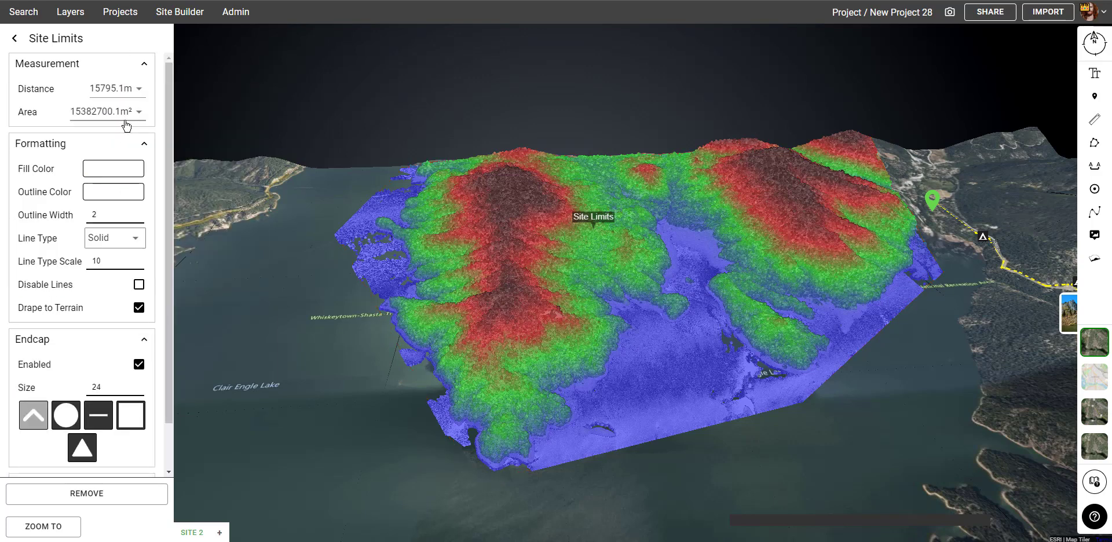
- Turn off the label of the Site Limits layer
scroll(91, 335, "down", 1)
left_click(145, 292)
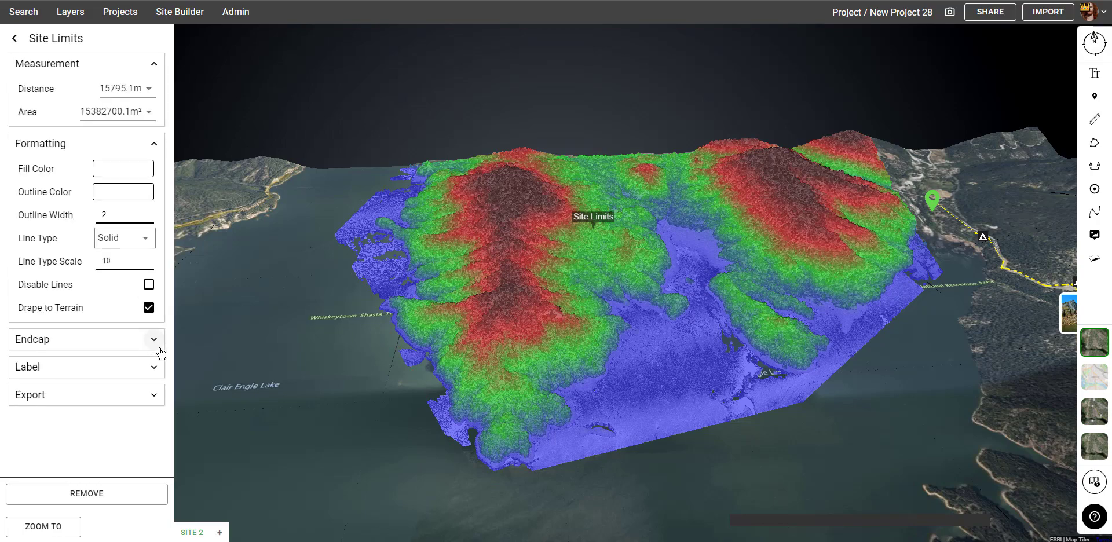
left_click(143, 366)
- Examine the whole cutaway map with its point cloud, trail, campsites and photos from several angles
middle_click_drag(592, 233, 590, 252)
left_click_drag(690, 397, 666, 242)
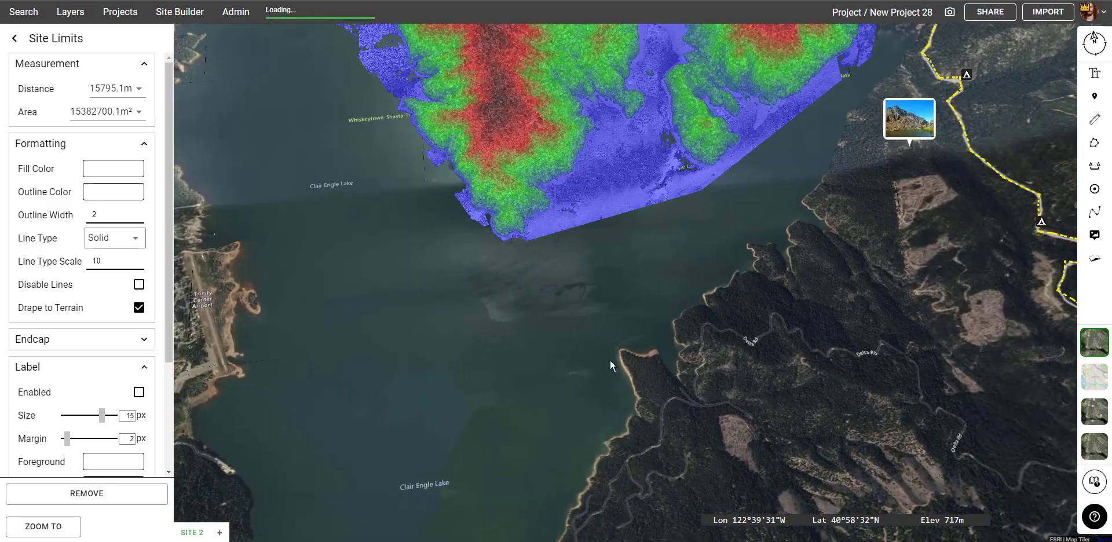
scroll(617, 313, "down", 10)
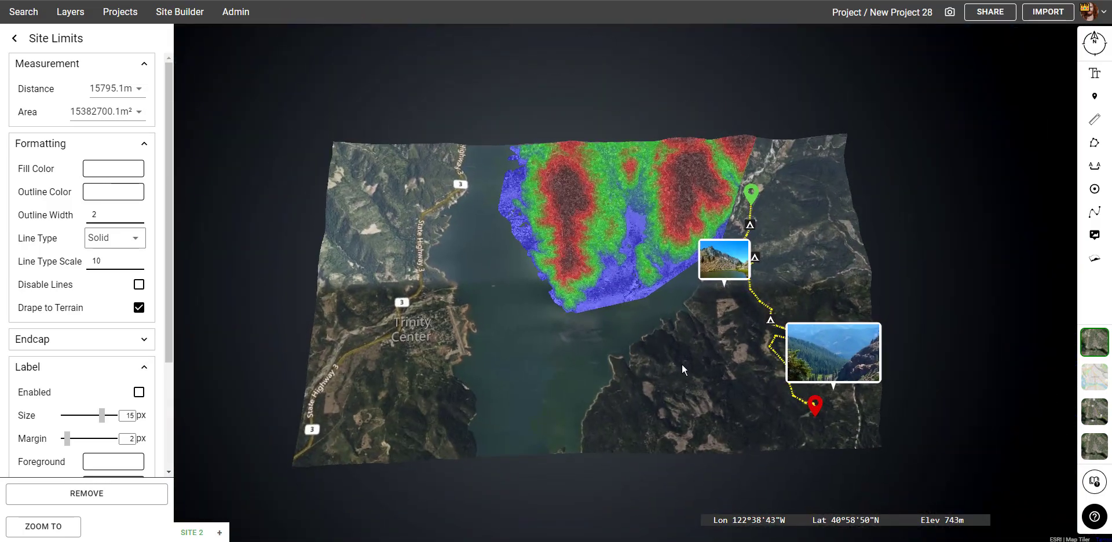
left_click_drag(703, 378, 648, 373)
middle_click_drag(648, 373, 664, 346)
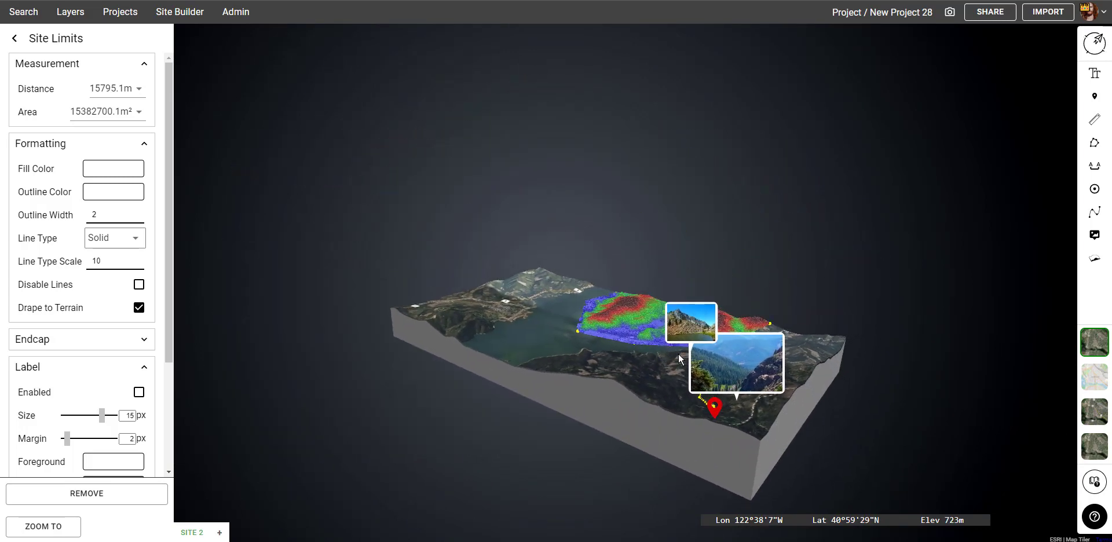
left_click_drag(766, 408, 673, 423)
middle_click_drag(673, 422, 753, 425)
left_click_drag(753, 425, 706, 402)
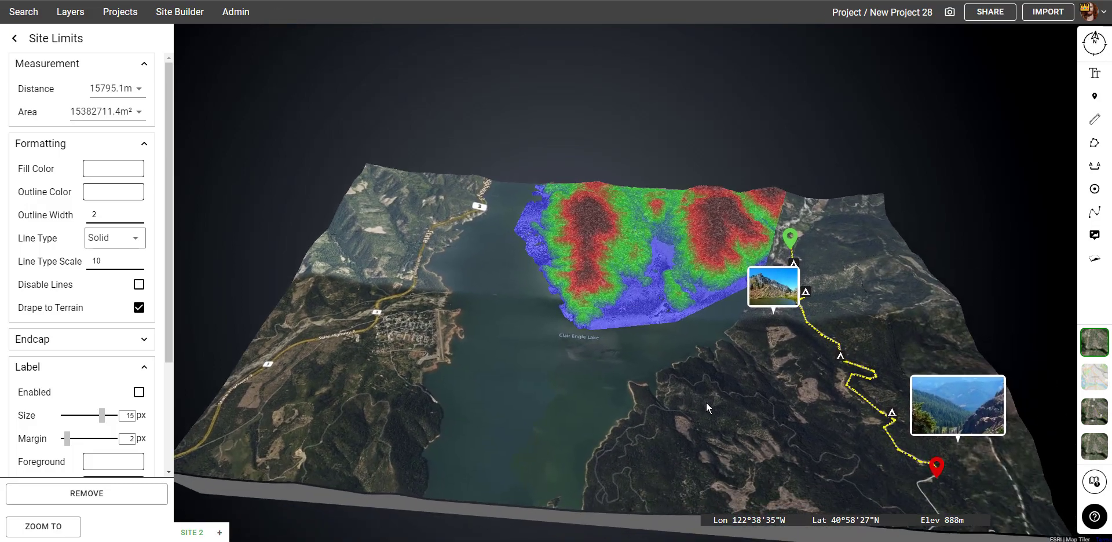
- Inspect the point cloud's tree canopy and ridges up close, look over the trail, and align the view to north
right_click_drag(690, 248, 718, 408)
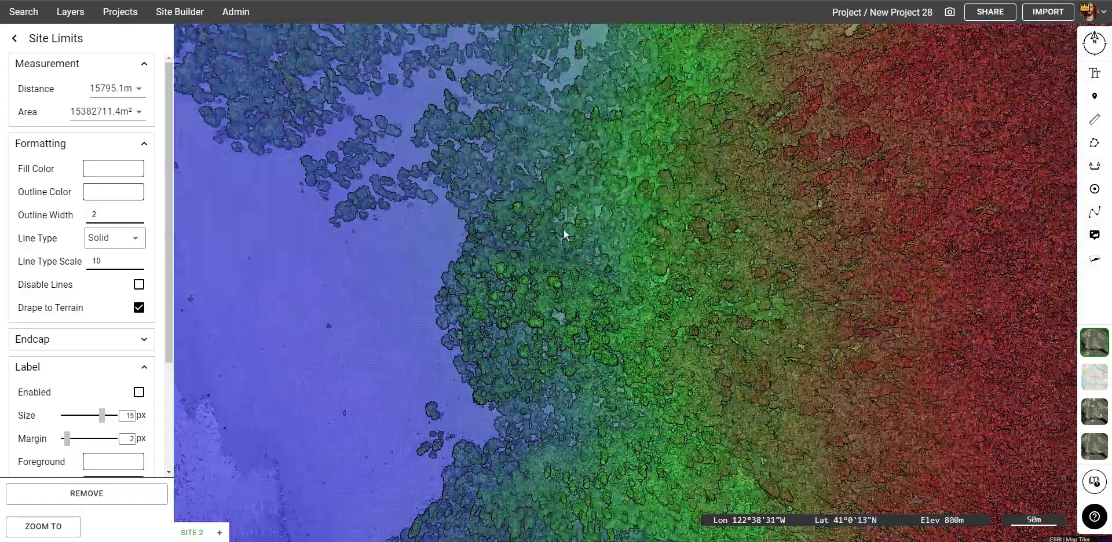
left_click_drag(400, 158, 572, 352)
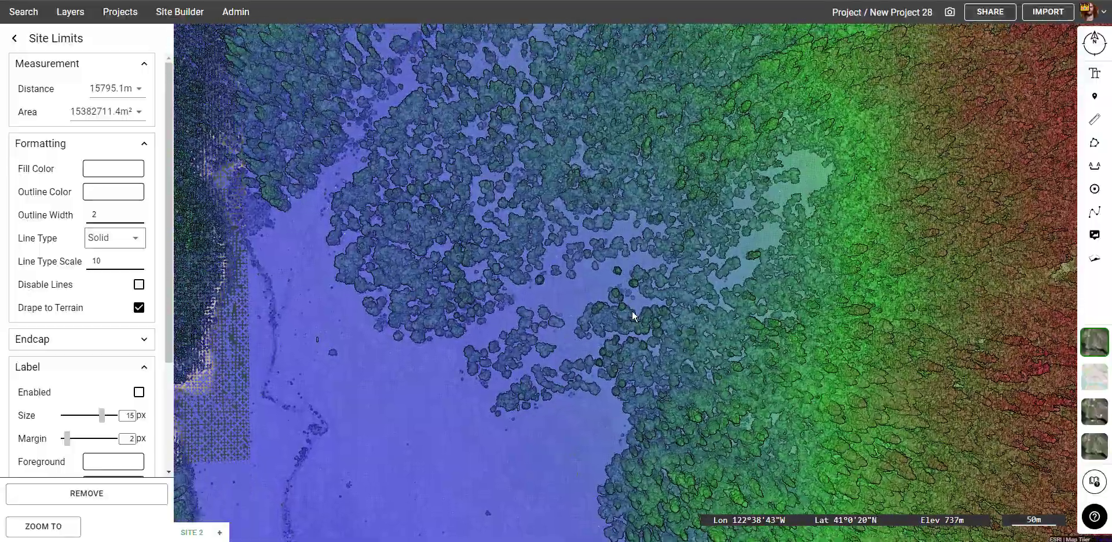
right_click_drag(669, 315, 596, 264)
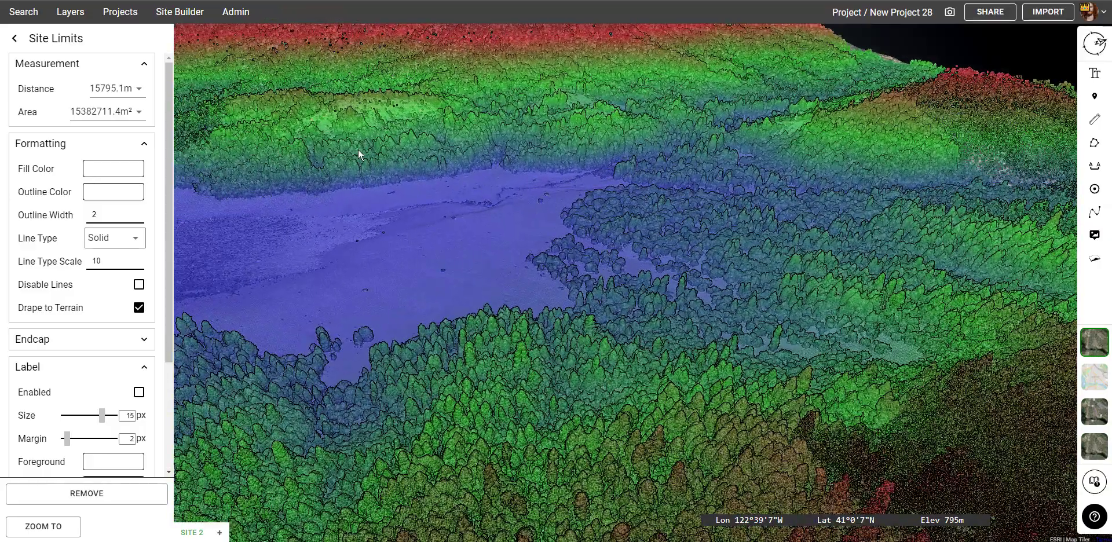
left_click_drag(358, 149, 411, 189)
left_click_drag(473, 165, 499, 180)
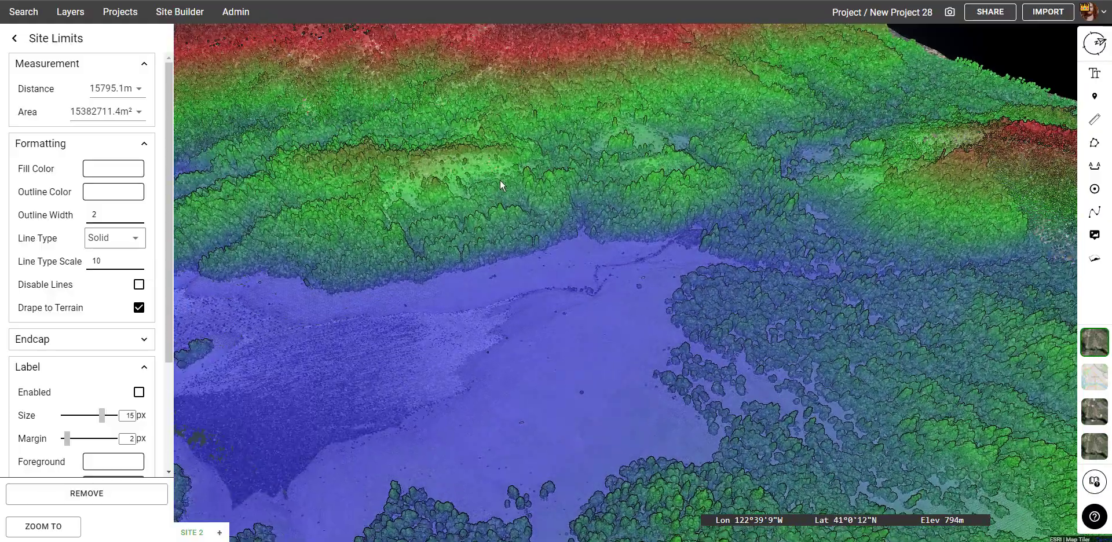
left_click_drag(366, 137, 613, 307)
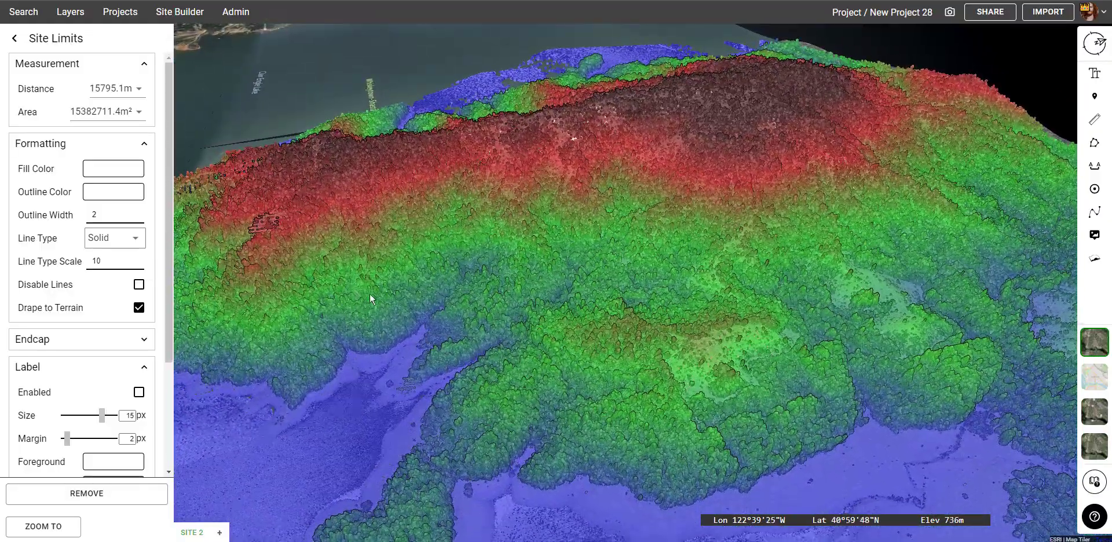
left_click_drag(325, 228, 682, 338)
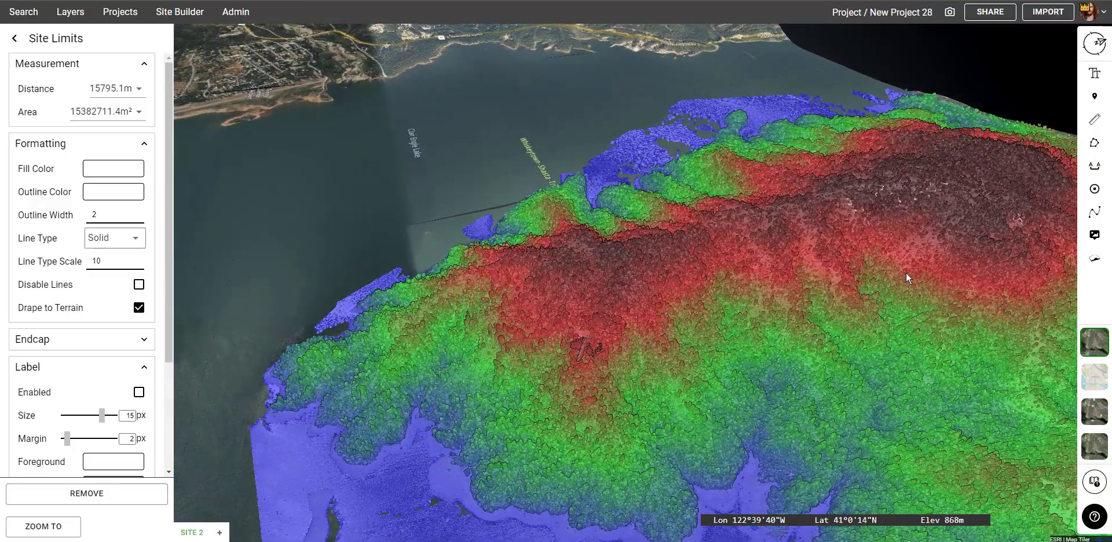
scroll(906, 273, "up", 5)
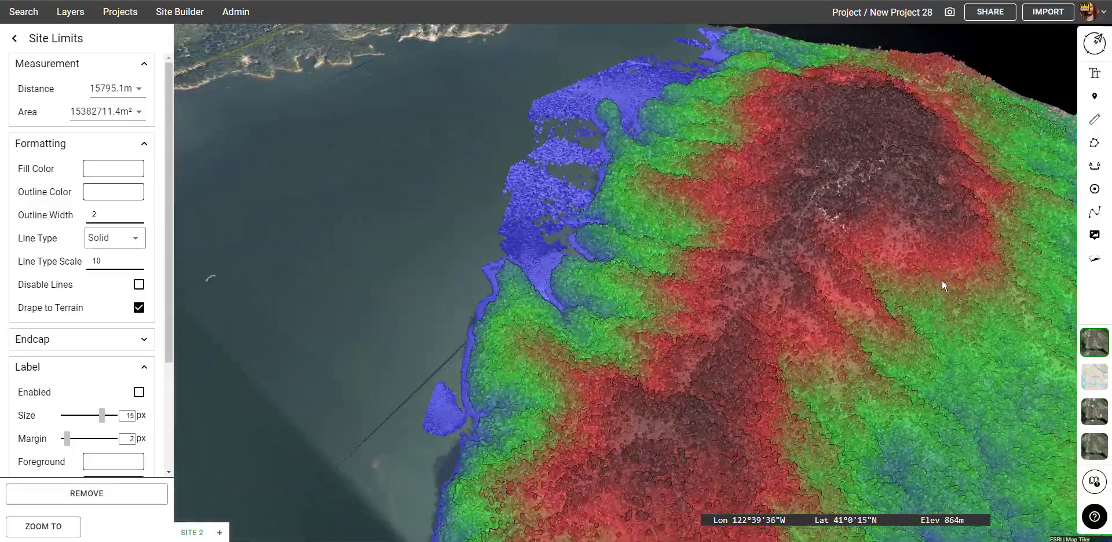
middle_click_drag(942, 281, 911, 273)
left_click_drag(913, 271, 704, 405)
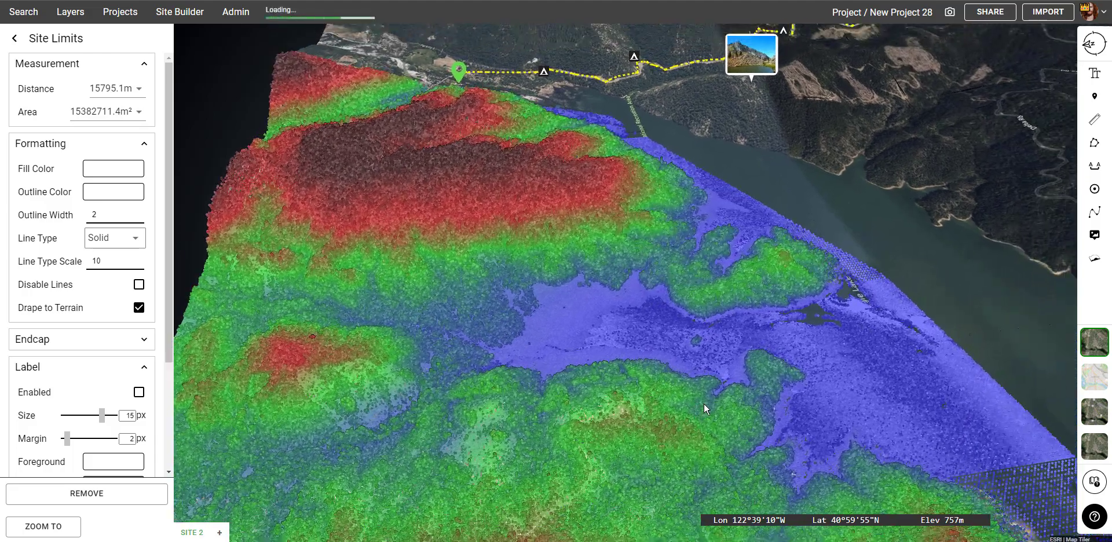
mouse_move(879, 145)
left_mouse_down()
mouse_move(881, 176)
mouse_move(822, 272)
mouse_move(781, 333)
mouse_move(766, 343)
mouse_move(756, 332)
left_mouse_up()
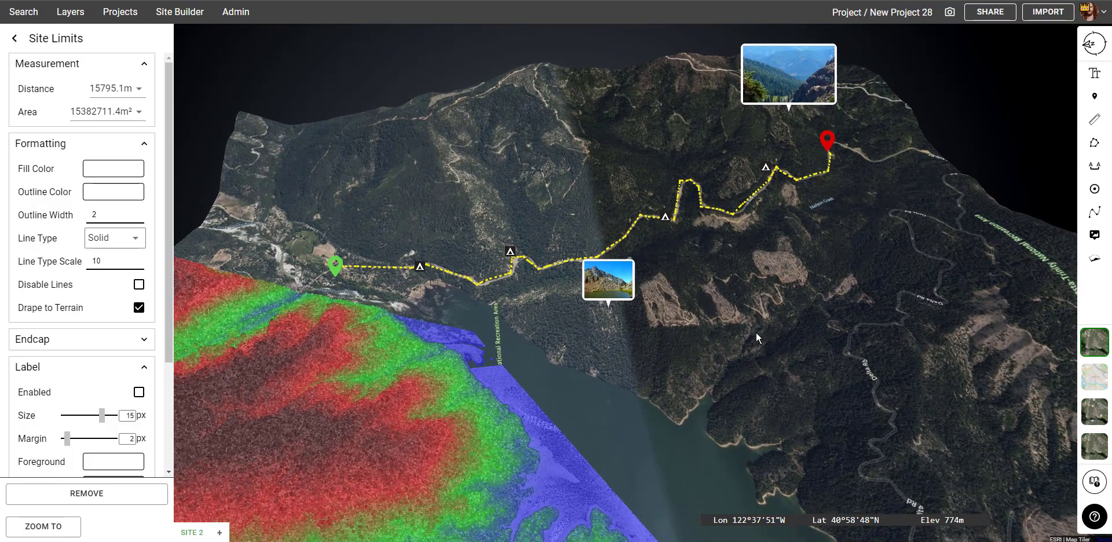
left_click(1095, 44)
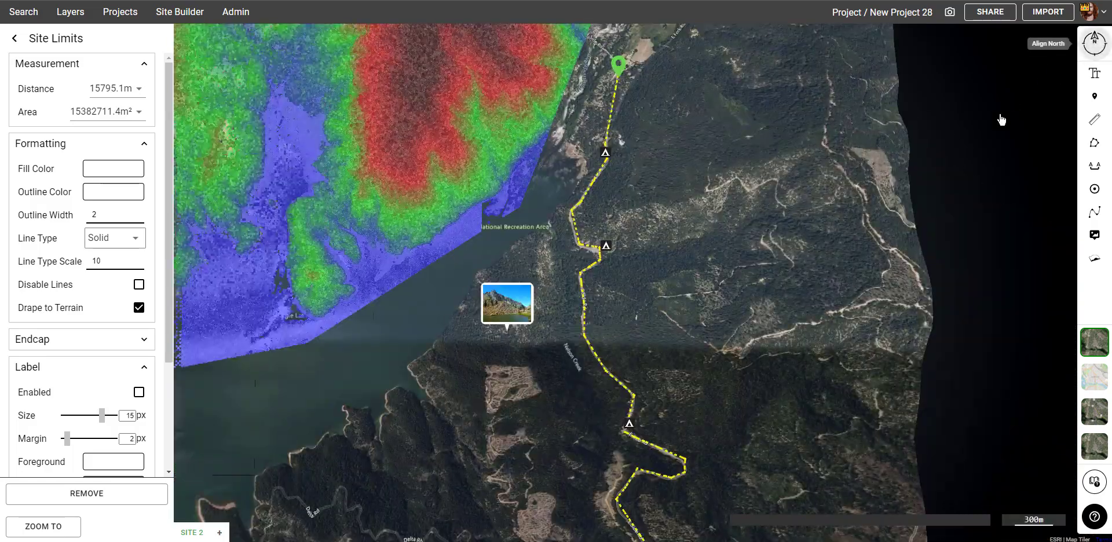